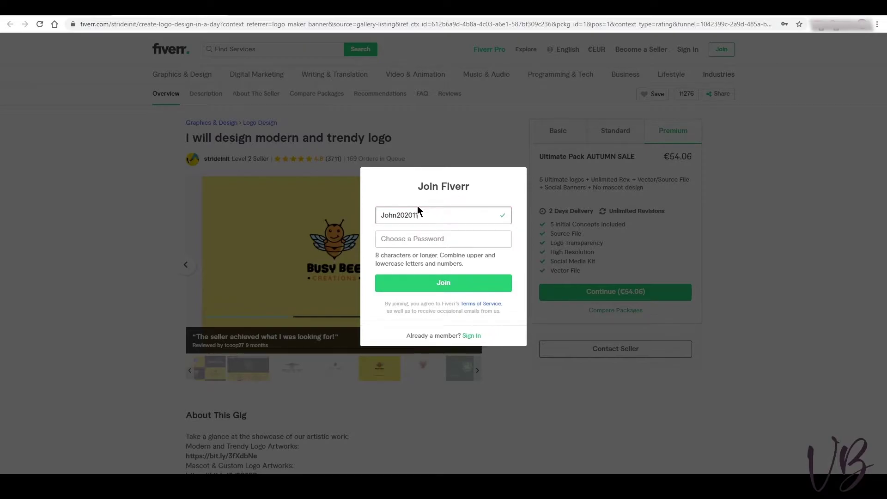
Step: Finish signing up with a password, then go to the Yahoo inbox from the activation banner
{"action": "left_click", "coordinate": [424, 244]}
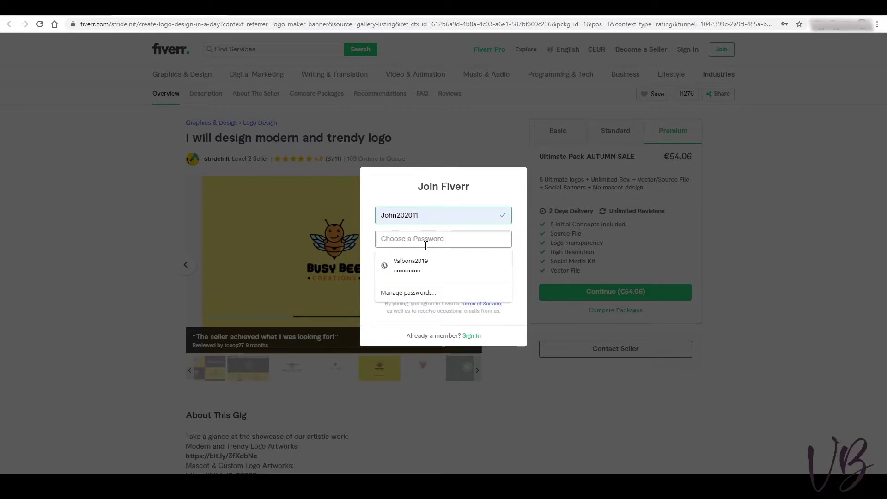
{"action": "type", "text": "••••••"}
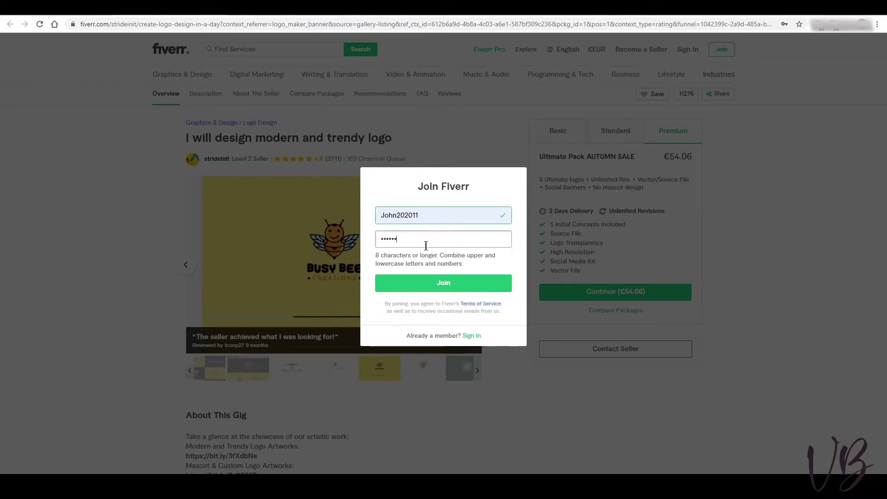
{"action": "type", "text": "••••"}
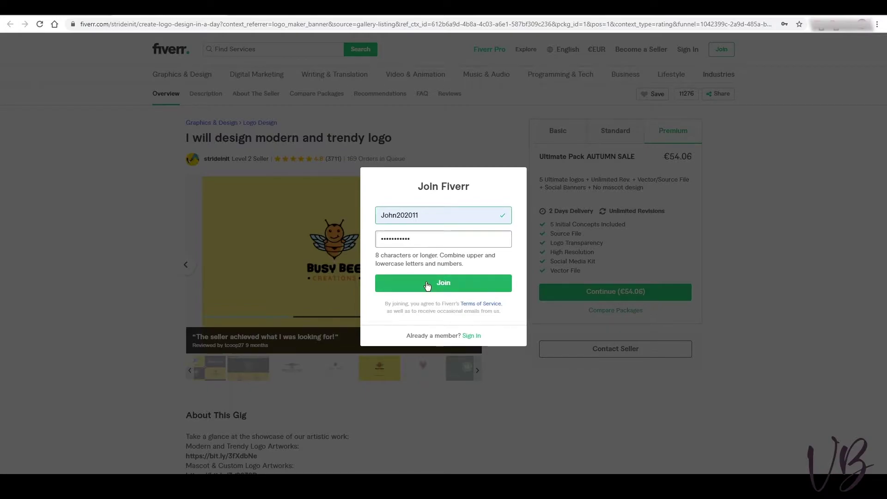
{"action": "left_click", "coordinate": [426, 284]}
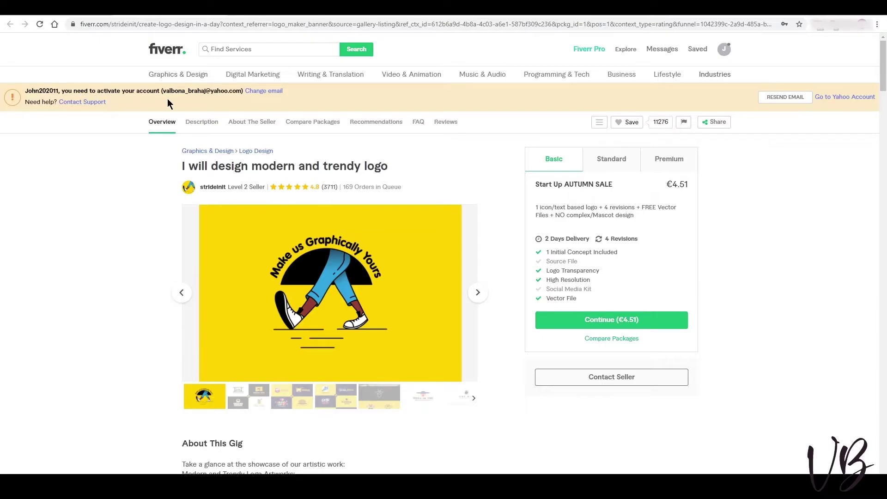
{"action": "left_click", "coordinate": [845, 97]}
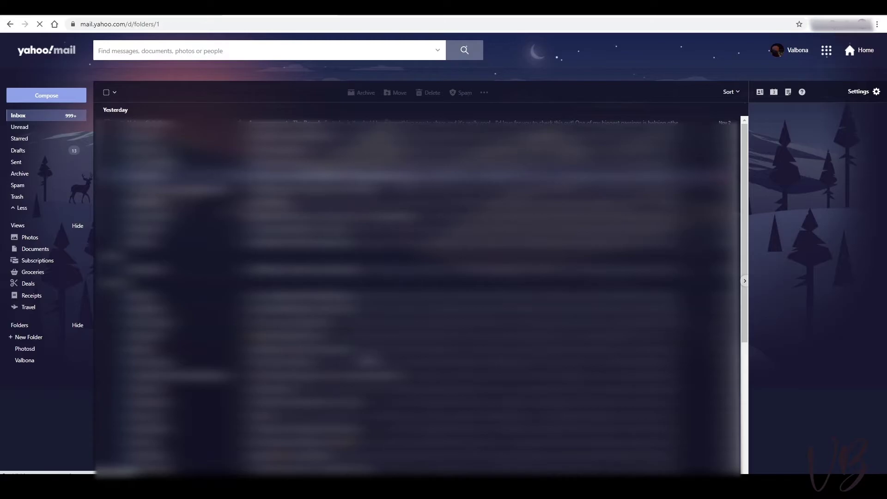
Step: Reload the inbox and activate the account from the 'Fiverr: Activate Your New Account' email
{"action": "left_click", "coordinate": [40, 24]}
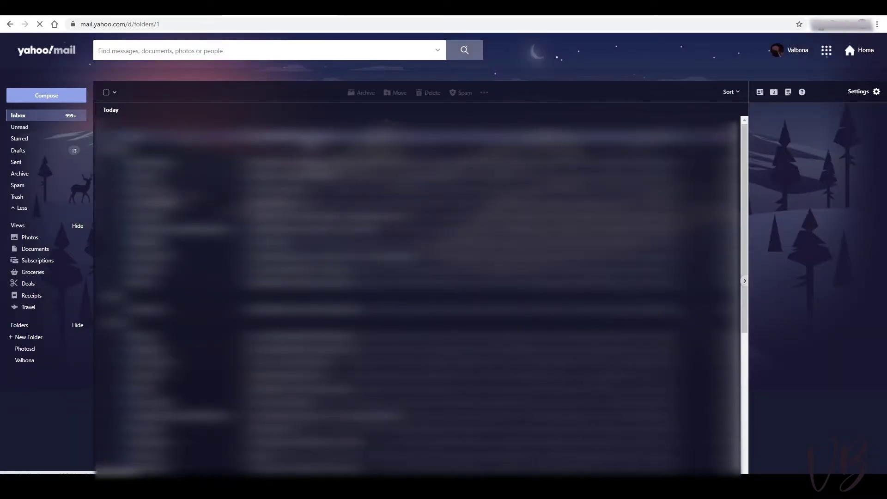
{"action": "left_click", "coordinate": [305, 142]}
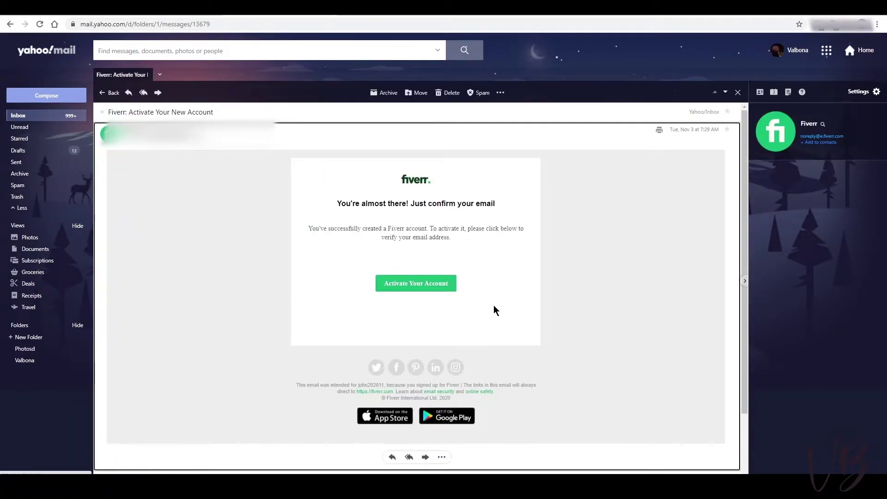
{"action": "left_click", "coordinate": [393, 289]}
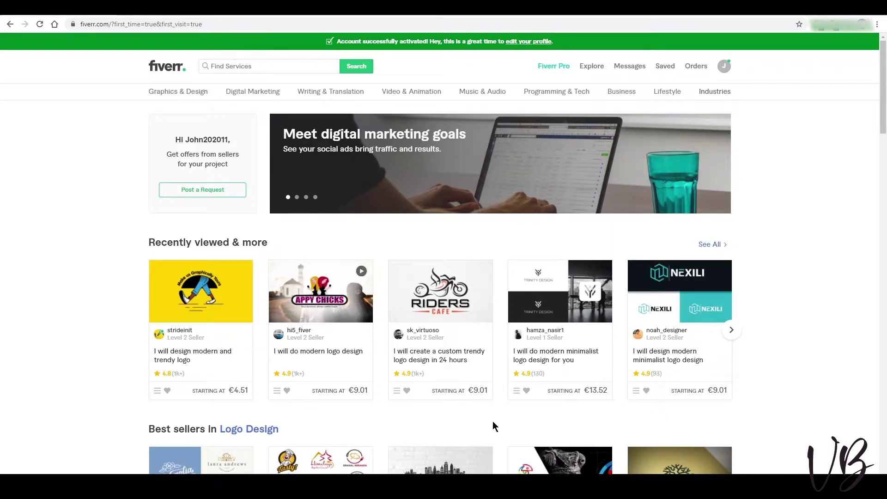
Step: Go to your profile page from the avatar menu and choose 'I'm a freelancer'
{"action": "left_click", "coordinate": [724, 67]}
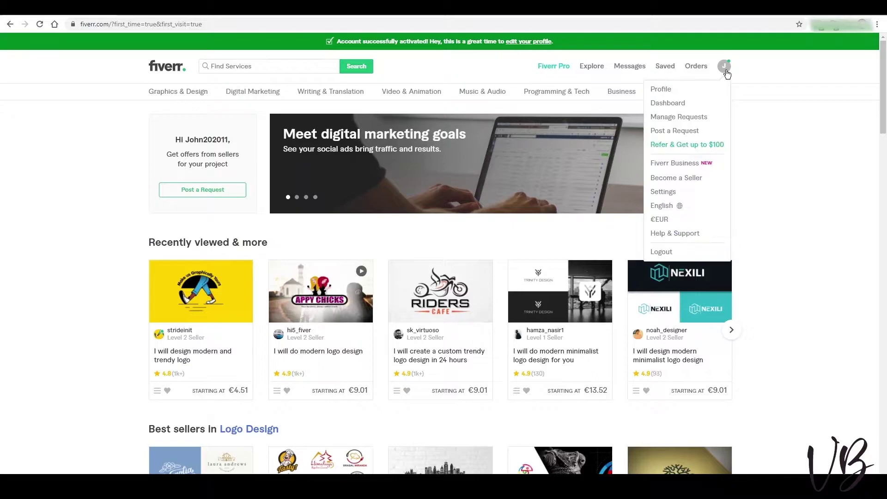
{"action": "left_click", "coordinate": [689, 88]}
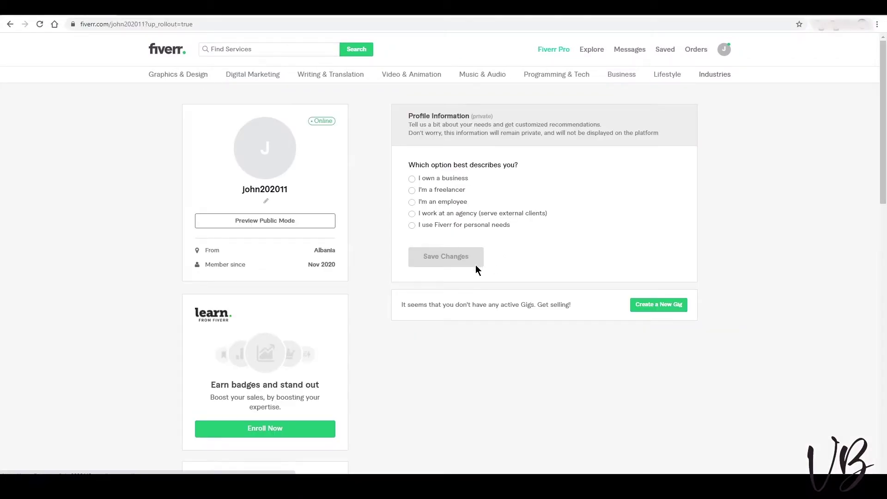
{"action": "left_click", "coordinate": [441, 190]}
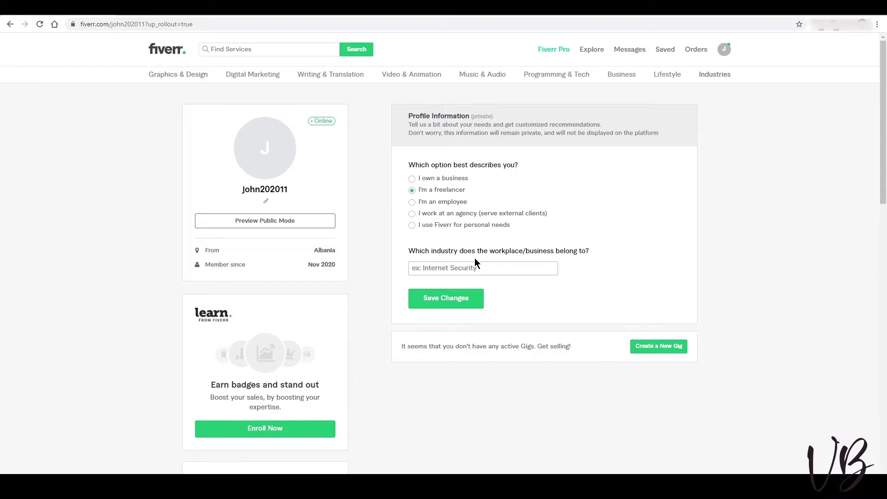
Step: Choose 'Advertising, Marketing and PR' as the profile industry and save the changes
{"action": "left_click", "coordinate": [425, 270]}
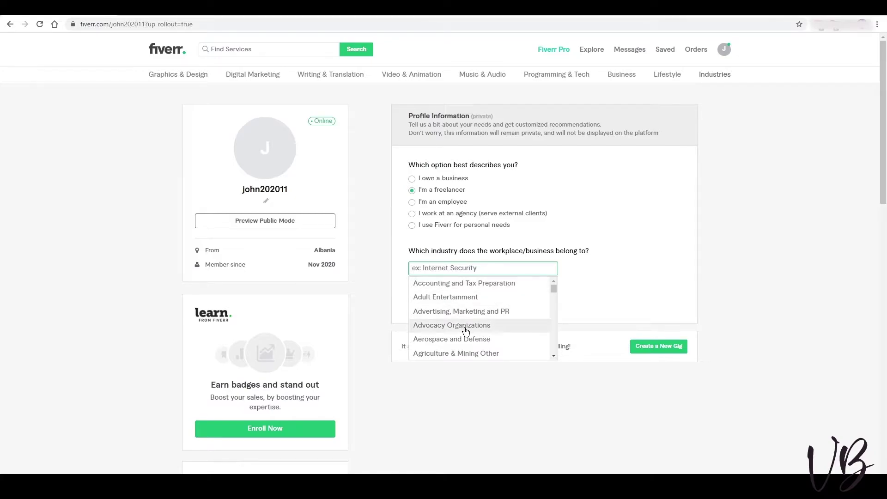
{"action": "scroll", "coordinate": [466, 332], "scroll_direction": "down", "scroll_amount": 2}
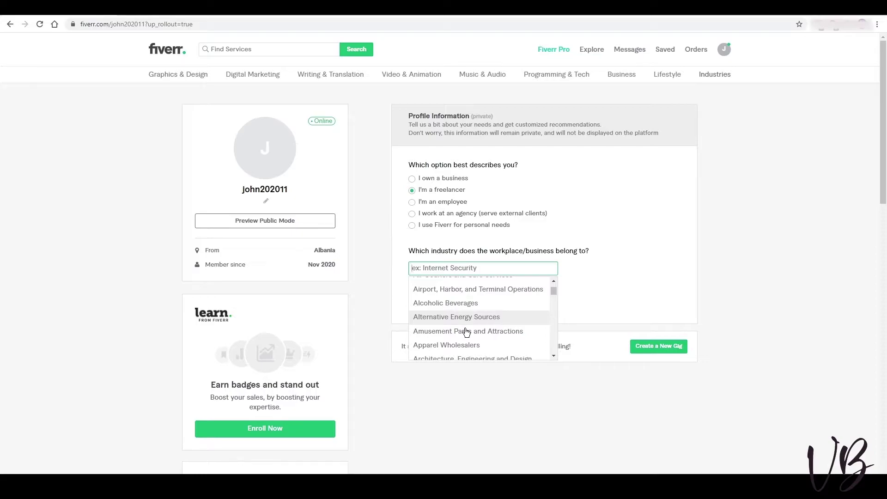
{"action": "scroll", "coordinate": [466, 332], "scroll_direction": "down", "scroll_amount": 2}
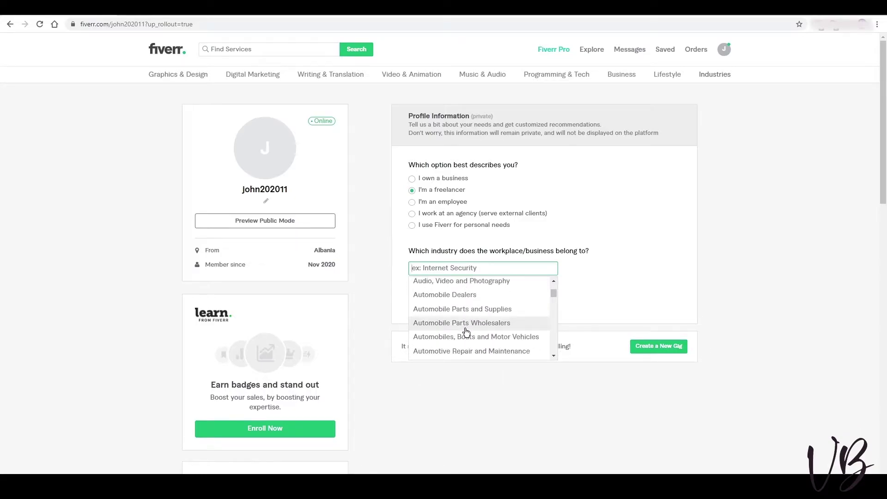
{"action": "scroll", "coordinate": [467, 332], "scroll_direction": "down", "scroll_amount": 3}
{"action": "scroll", "coordinate": [467, 332], "scroll_direction": "down", "scroll_amount": 2}
{"action": "scroll", "coordinate": [467, 333], "scroll_direction": "down", "scroll_amount": 3}
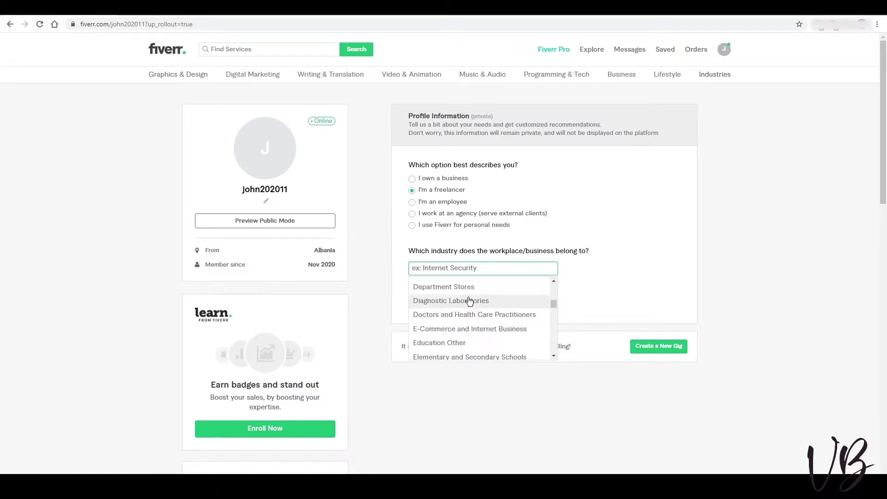
{"action": "scroll", "coordinate": [460, 291], "scroll_direction": "up", "scroll_amount": 1}
{"action": "type", "text": "Ad"}
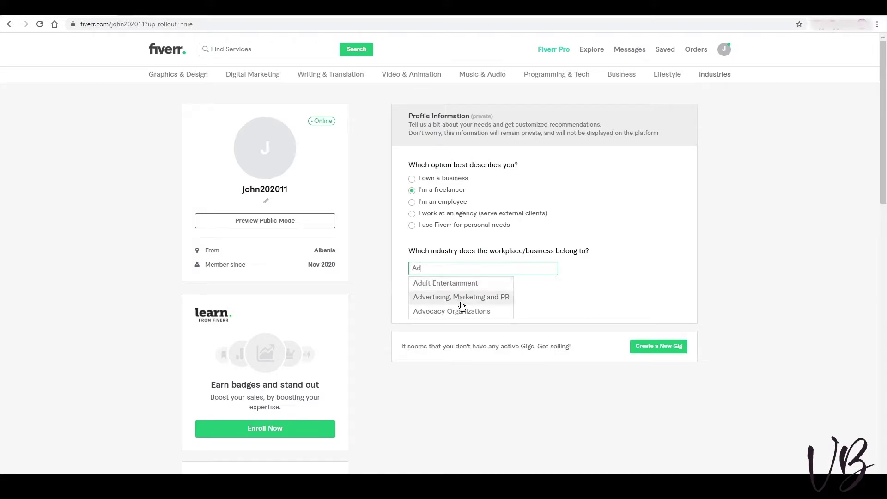
{"action": "left_click", "coordinate": [462, 298]}
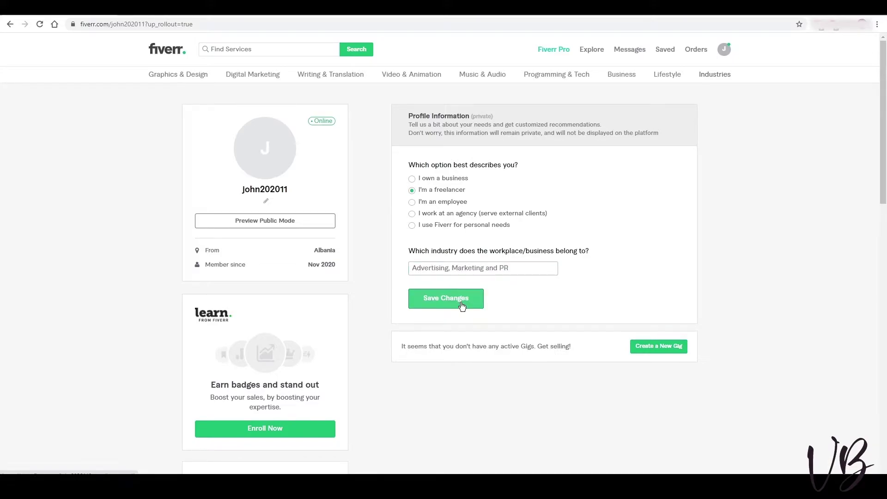
{"action": "left_click", "coordinate": [461, 304]}
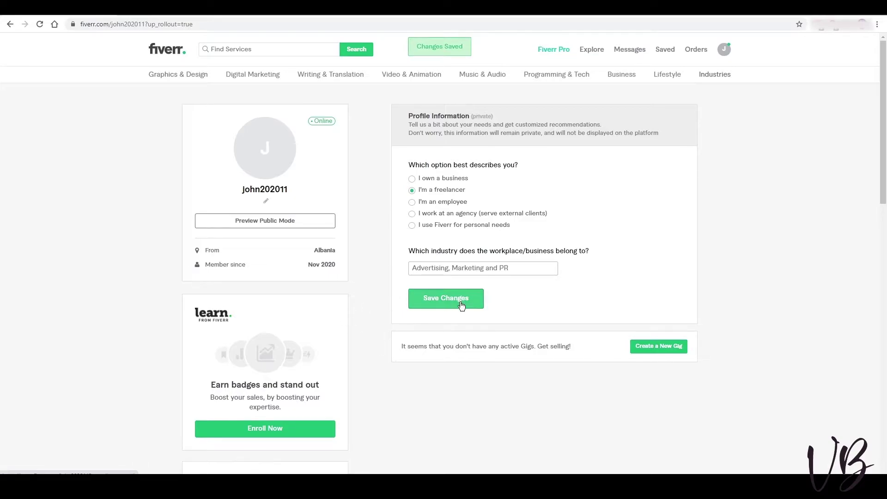
{"action": "left_click", "coordinate": [462, 303]}
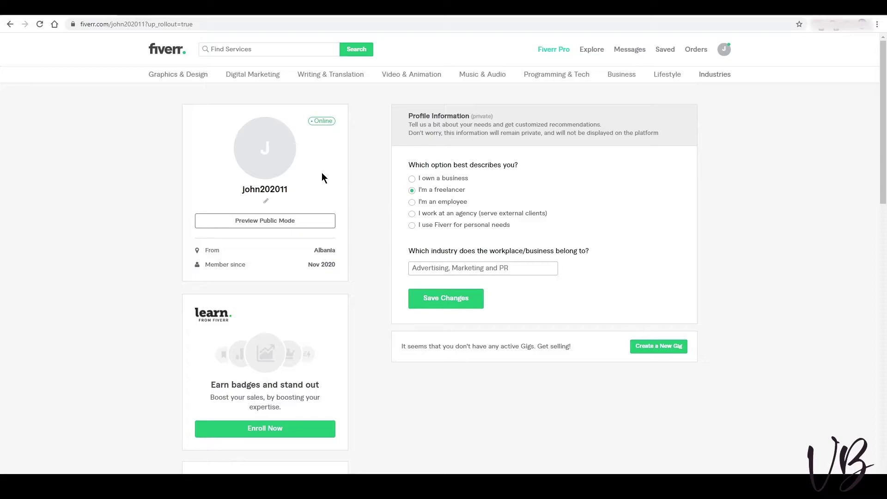
Step: Write a description introducing yourself by name as a passionate Graphic Designer from Albania, then update it
{"action": "scroll", "coordinate": [303, 250], "scroll_direction": "down", "scroll_amount": 3}
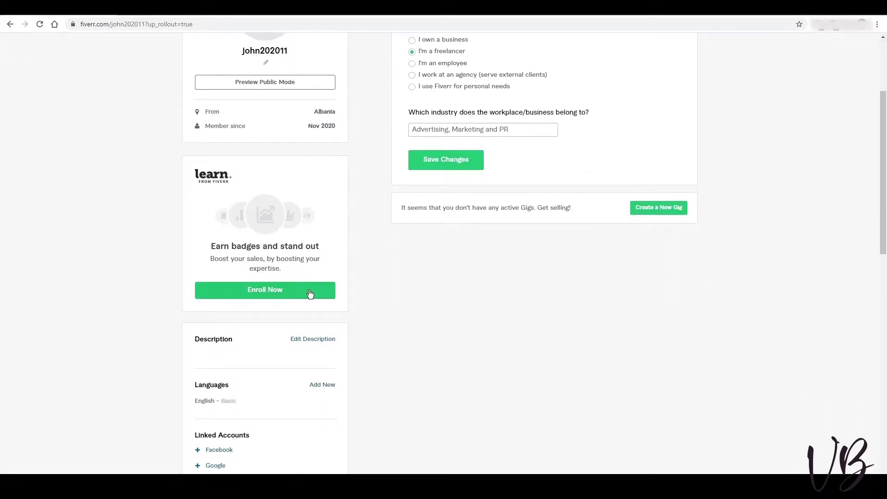
{"action": "scroll", "coordinate": [310, 294], "scroll_direction": "down", "scroll_amount": 4}
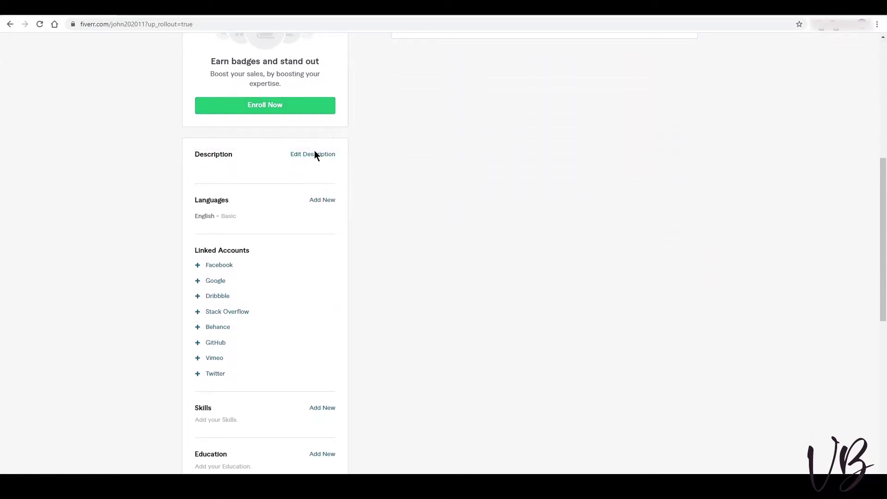
{"action": "left_click", "coordinate": [315, 154]}
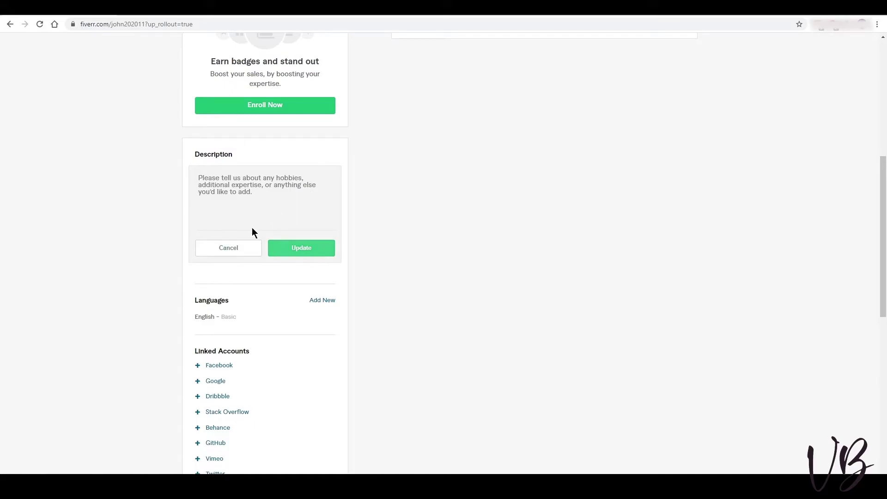
{"action": "left_click", "coordinate": [221, 187]}
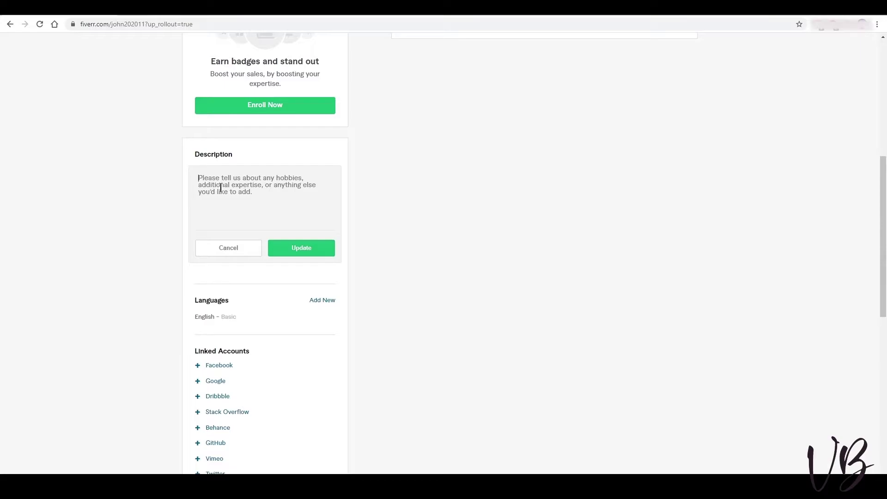
{"action": "type", "text": "Hi, th"}
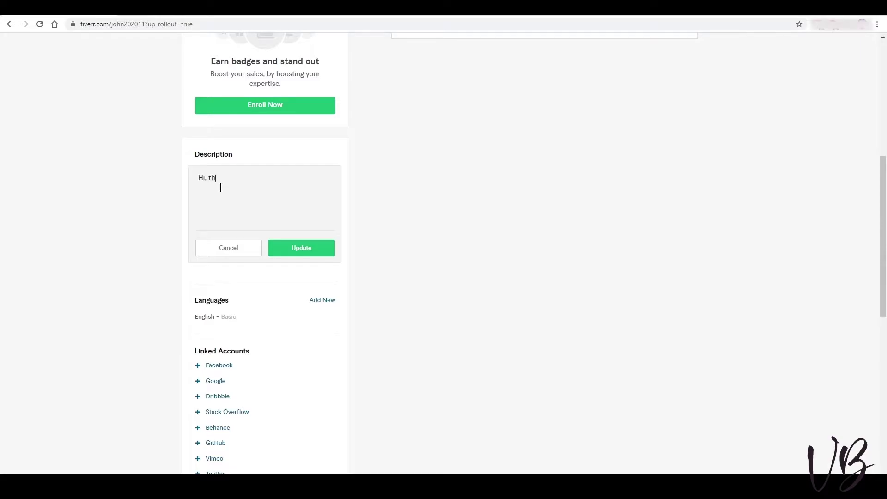
{"action": "type", "text": "is is John from A"}
{"action": "type", "text": "lbania"}
{"action": "type", "text": ". I s"}
{"action": "type", "text": "am a pass"}
{"action": "type", "text": "ionate"}
{"action": "type", "text": " Graphic"}
{"action": "type", "text": " Se"}
{"action": "type", "text": "Des"}
{"action": "type", "text": "igner."}
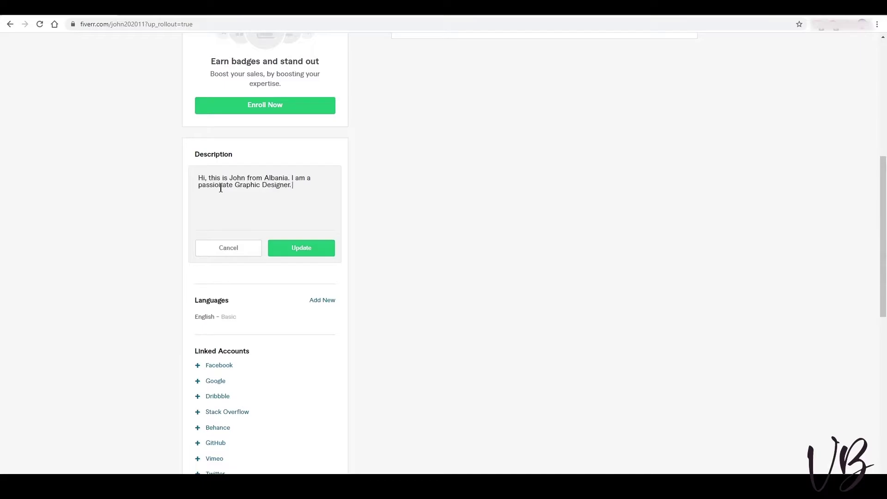
{"action": "key", "text": "shift+Up"}
{"action": "key", "text": "shift+Down"}
{"action": "key", "text": "shift+Up"}
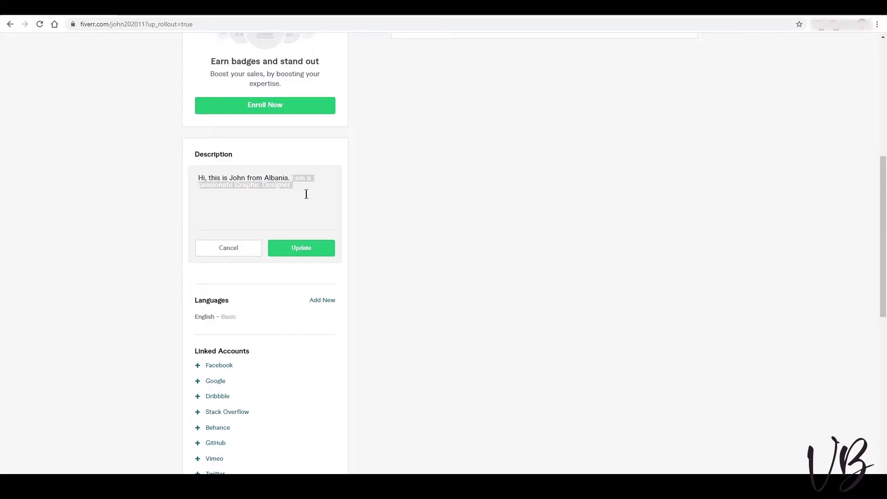
{"action": "key", "text": "shift+Down"}
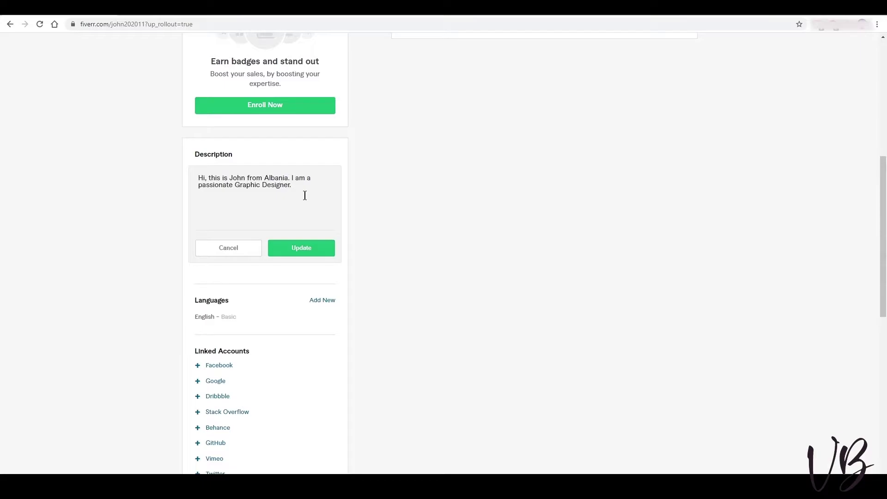
{"action": "left_click", "coordinate": [303, 254]}
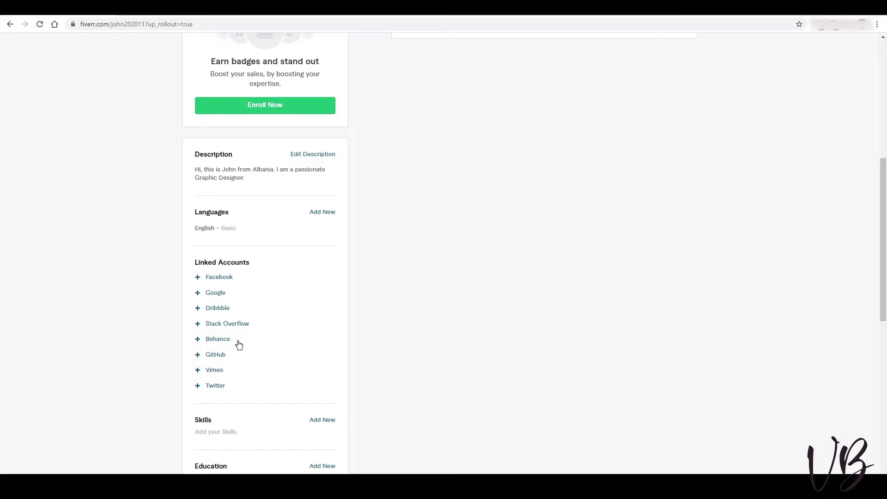
Step: Add the skill Logodesign at Intermediate level
{"action": "scroll", "coordinate": [239, 345], "scroll_direction": "down", "scroll_amount": 3}
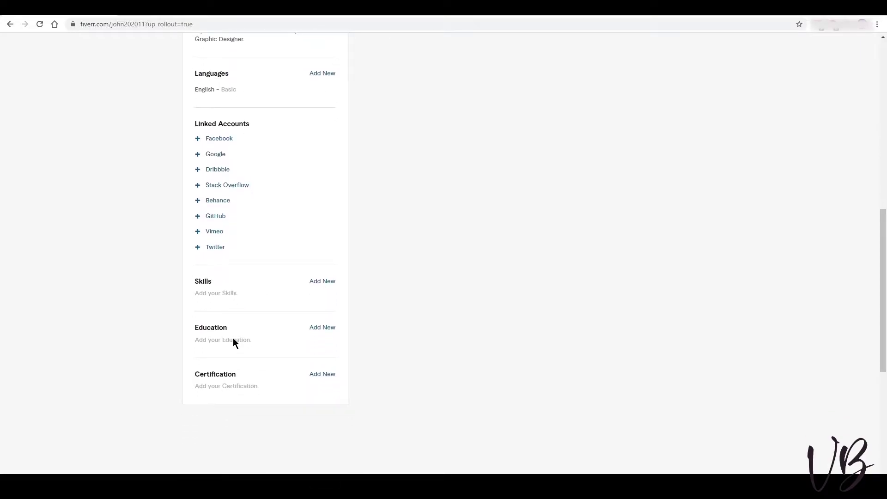
{"action": "left_click", "coordinate": [322, 282]}
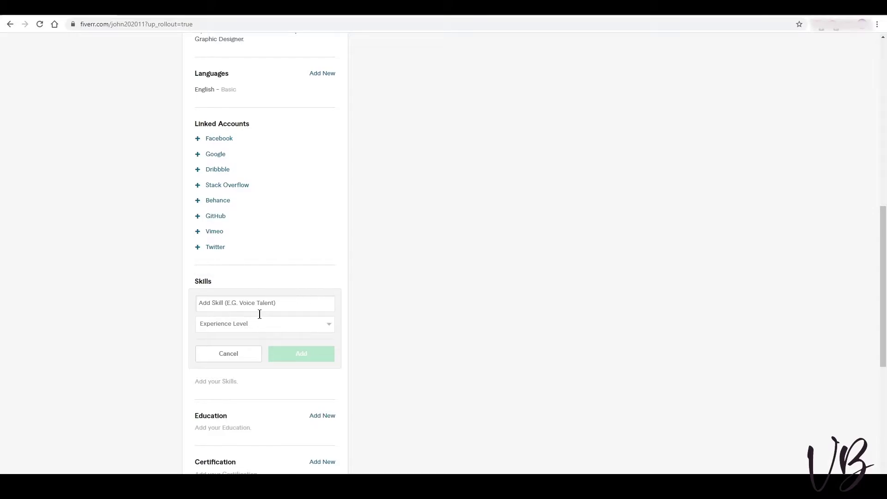
{"action": "type", "text": "Logo"}
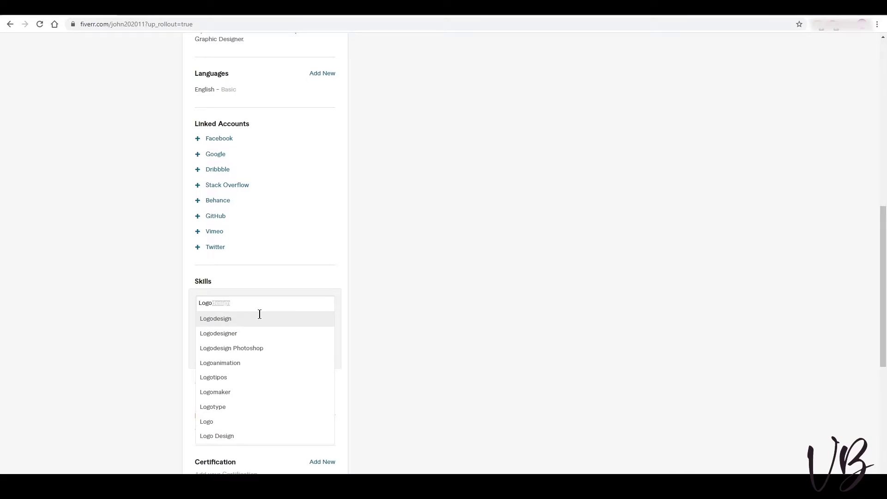
{"action": "left_click", "coordinate": [260, 315]}
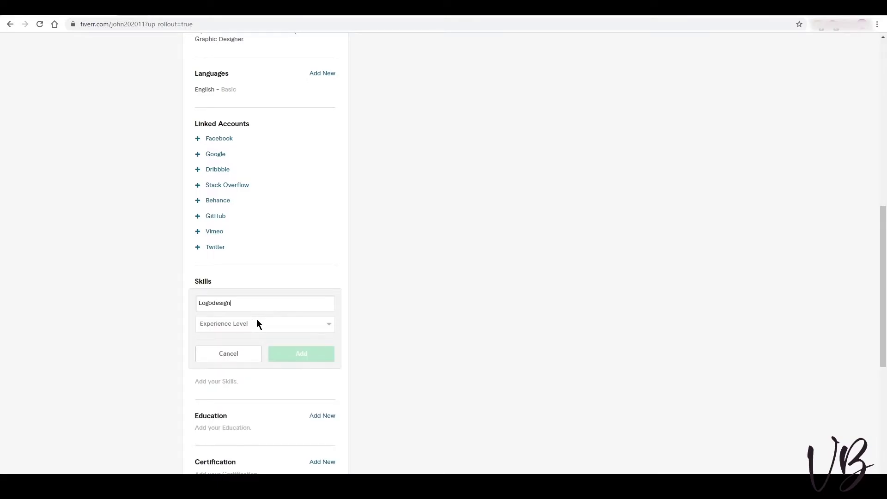
{"action": "left_click", "coordinate": [256, 322]}
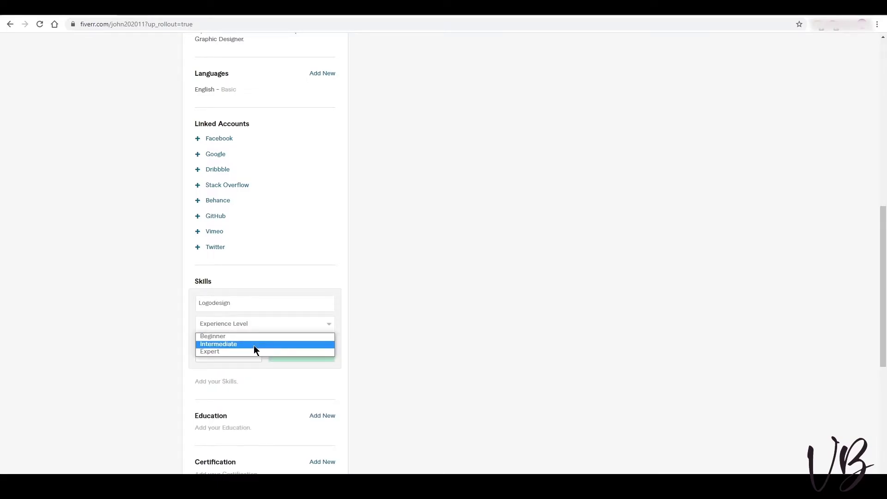
{"action": "left_click", "coordinate": [254, 345]}
{"action": "left_click", "coordinate": [305, 361]}
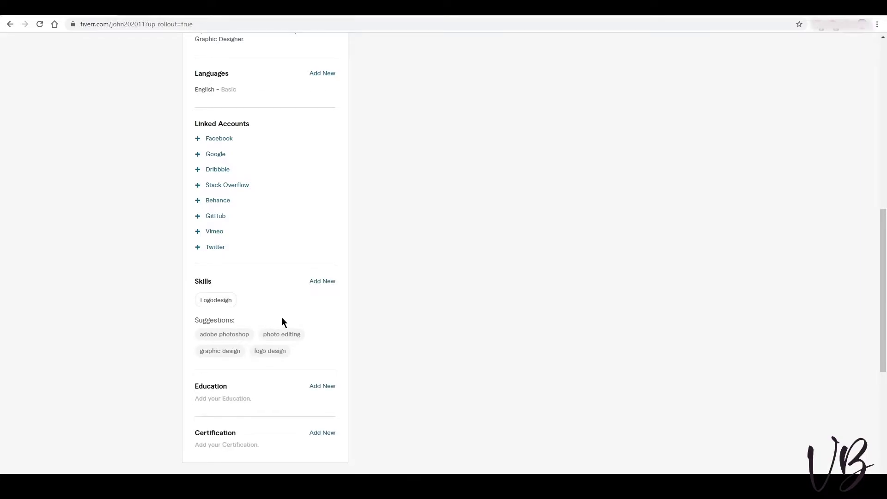
Step: Add Adobe Photoshop from the suggestions as a skill at Expert level
{"action": "mouse_move", "coordinate": [221, 288]}
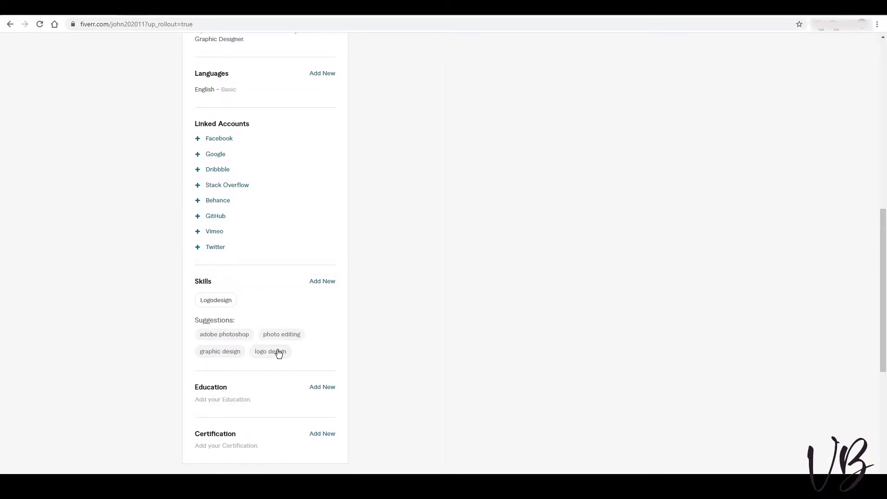
{"action": "left_click", "coordinate": [236, 339]}
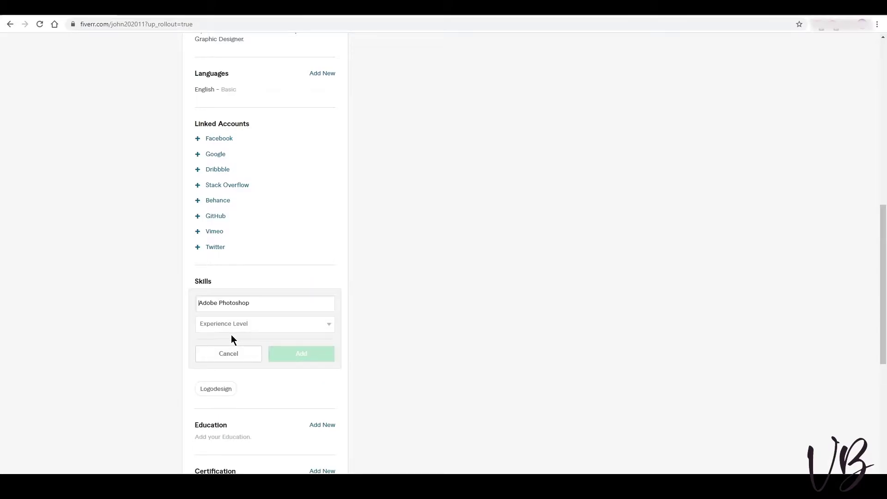
{"action": "left_click", "coordinate": [275, 323]}
{"action": "left_click", "coordinate": [259, 352]}
{"action": "left_click", "coordinate": [281, 358]}
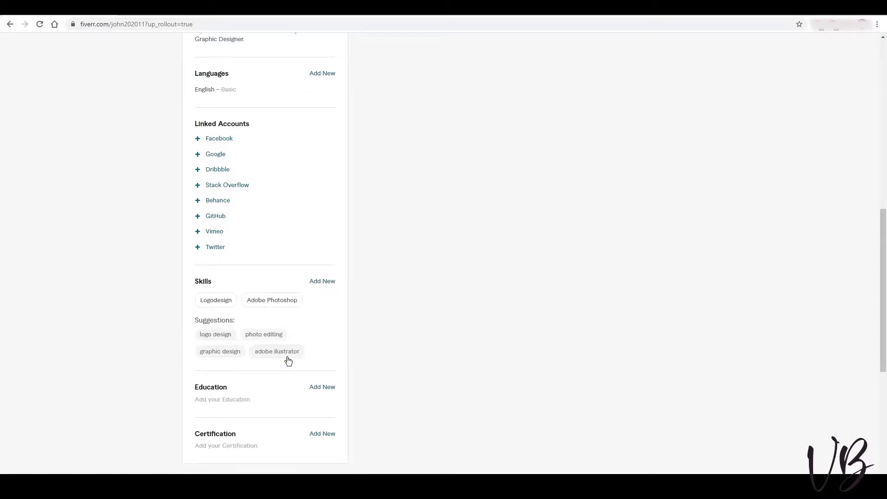
Step: Add Graphic Design from the suggestions as a skill at Intermediate level
{"action": "left_click", "coordinate": [226, 355]}
{"action": "left_click", "coordinate": [233, 325]}
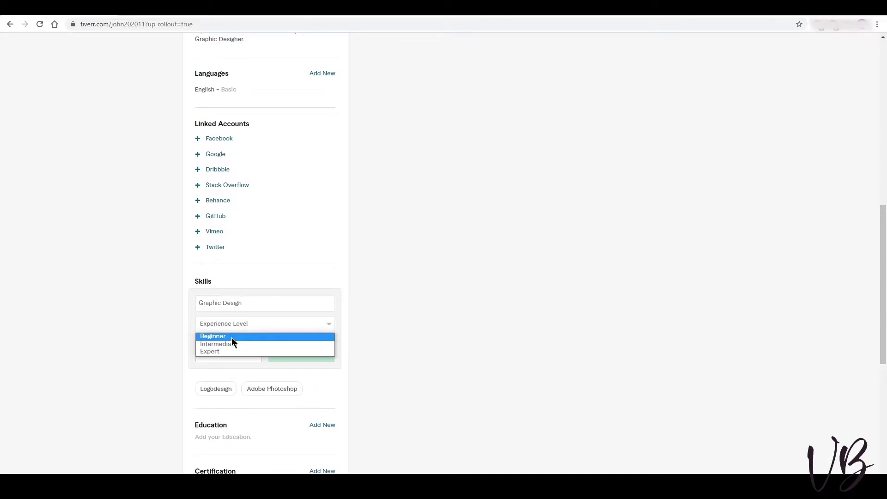
{"action": "left_click", "coordinate": [231, 347]}
{"action": "left_click", "coordinate": [308, 359]}
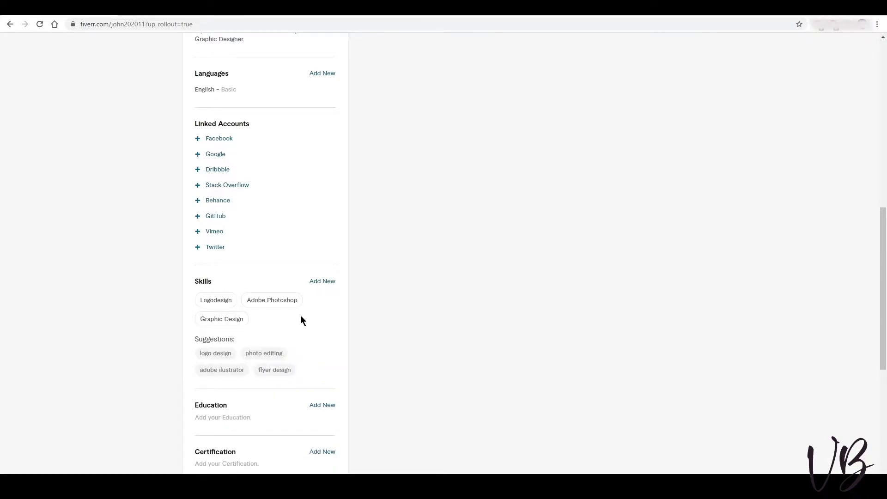
{"action": "scroll", "coordinate": [302, 319], "scroll_direction": "down", "scroll_amount": 2}
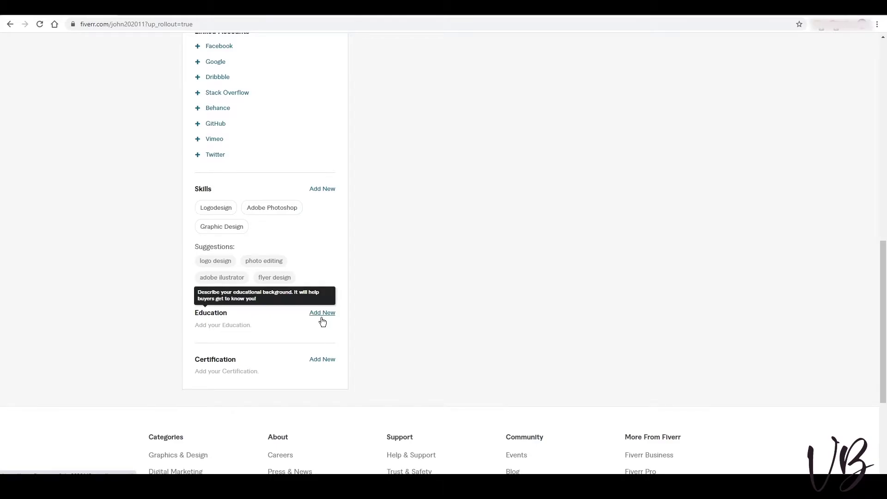
{"action": "left_click", "coordinate": [322, 315]}
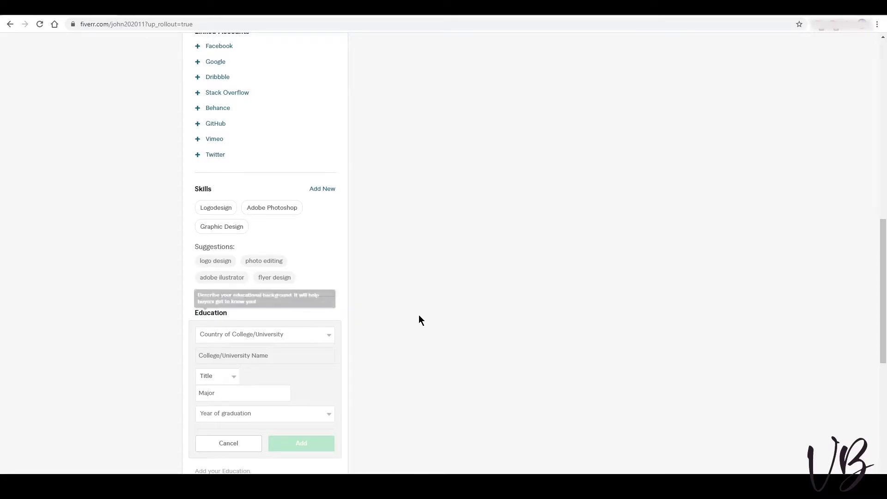
{"action": "left_click", "coordinate": [202, 446]}
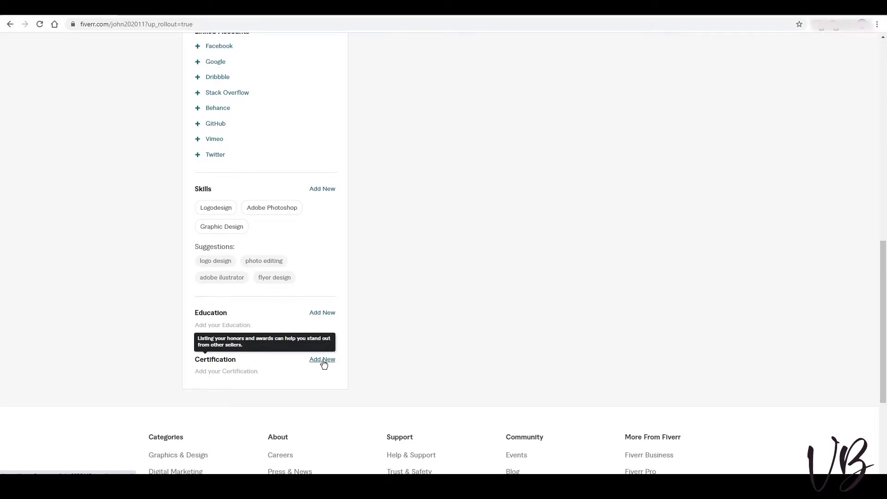
{"action": "scroll", "coordinate": [323, 365], "scroll_direction": "up", "scroll_amount": 8}
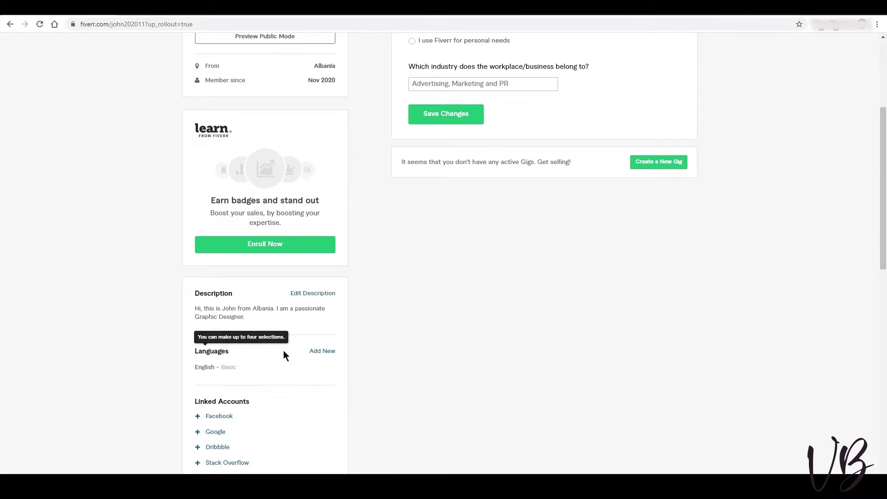
{"action": "scroll", "coordinate": [284, 351], "scroll_direction": "up", "scroll_amount": 4}
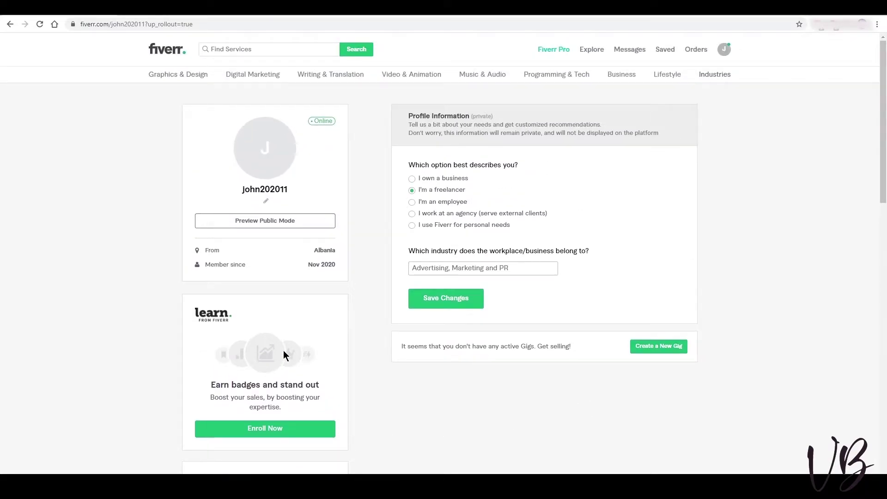
{"action": "left_click", "coordinate": [248, 228]}
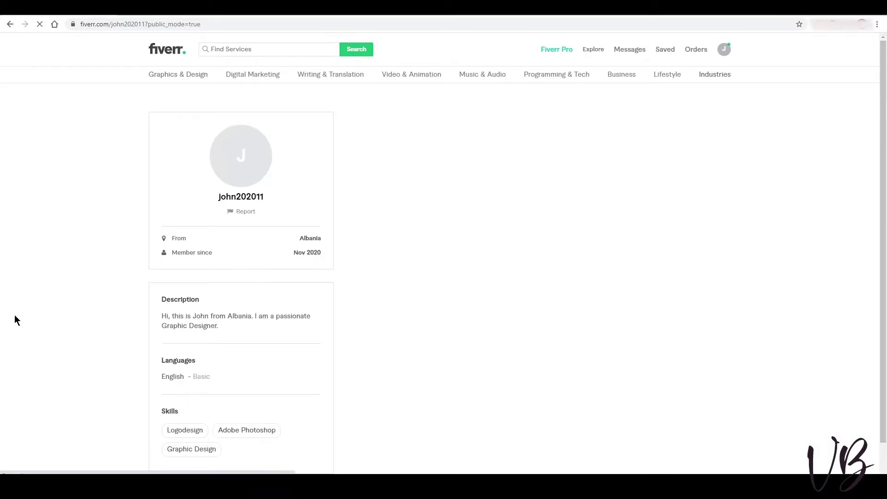
{"action": "scroll", "coordinate": [315, 321], "scroll_direction": "down", "scroll_amount": 5}
{"action": "scroll", "coordinate": [309, 319], "scroll_direction": "up", "scroll_amount": 5}
{"action": "scroll", "coordinate": [315, 322], "scroll_direction": "down", "scroll_amount": 5}
{"action": "scroll", "coordinate": [309, 319], "scroll_direction": "up", "scroll_amount": 4}
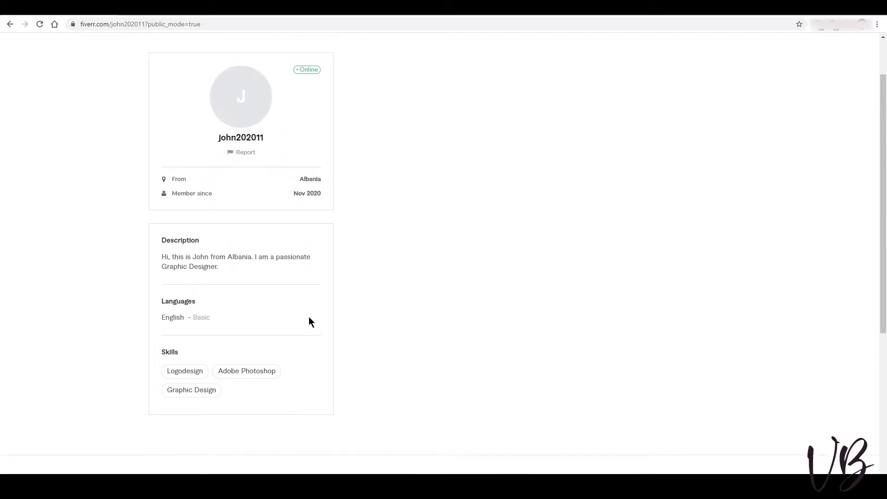
{"action": "scroll", "coordinate": [309, 318], "scroll_direction": "up", "scroll_amount": 2}
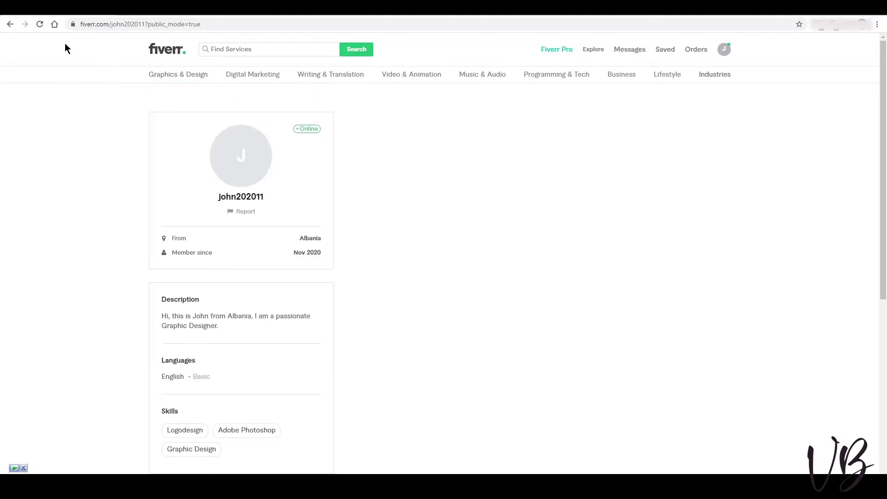
{"action": "left_click", "coordinate": [10, 24]}
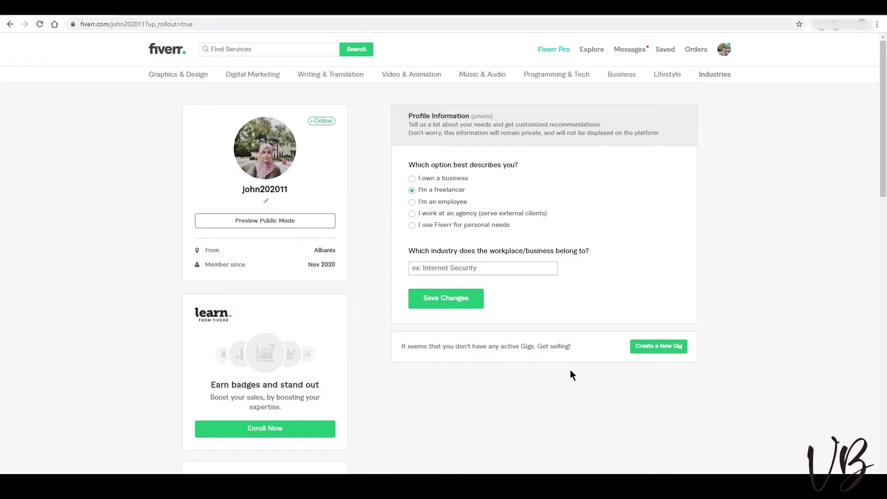
Step: Start a new gig and continue past the overview, successful-profile and steer-clear pages
{"action": "left_click", "coordinate": [660, 351]}
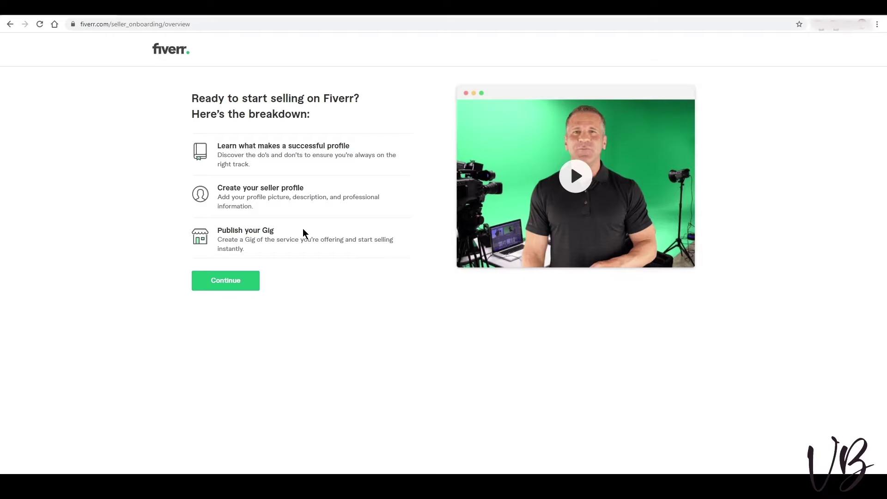
{"action": "left_click", "coordinate": [249, 286]}
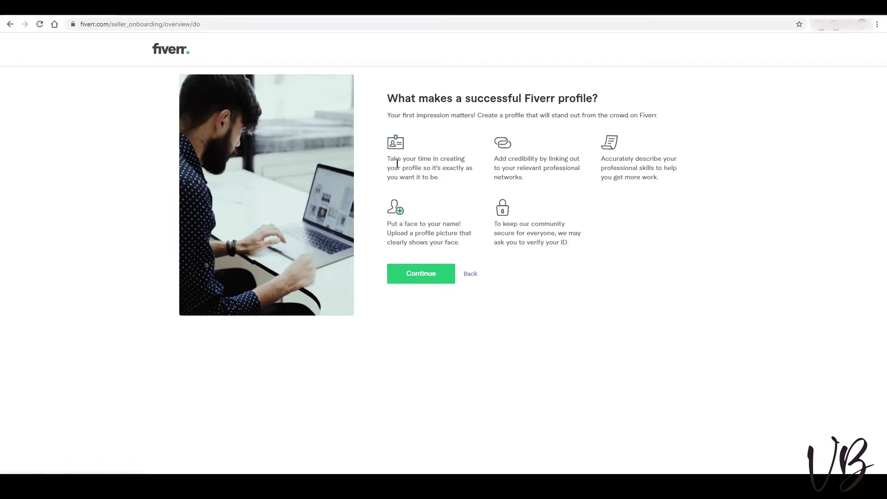
{"action": "left_click", "coordinate": [422, 279]}
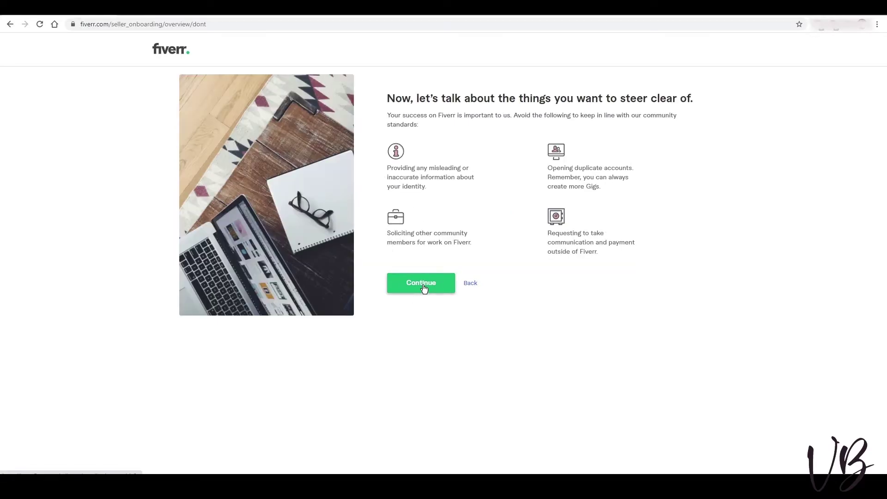
{"action": "left_click", "coordinate": [423, 283]}
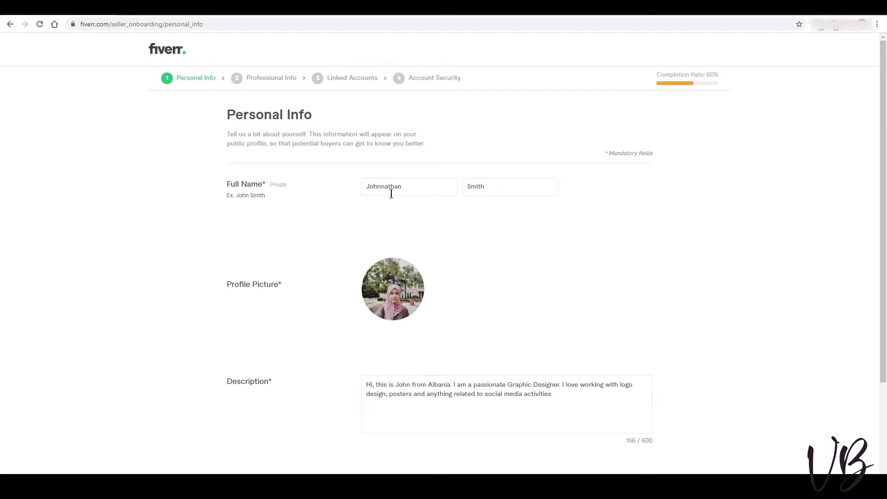
Step: Select the first name text on the Personal Info form
{"action": "double_click", "coordinate": [411, 190]}
{"action": "left_click", "coordinate": [498, 191]}
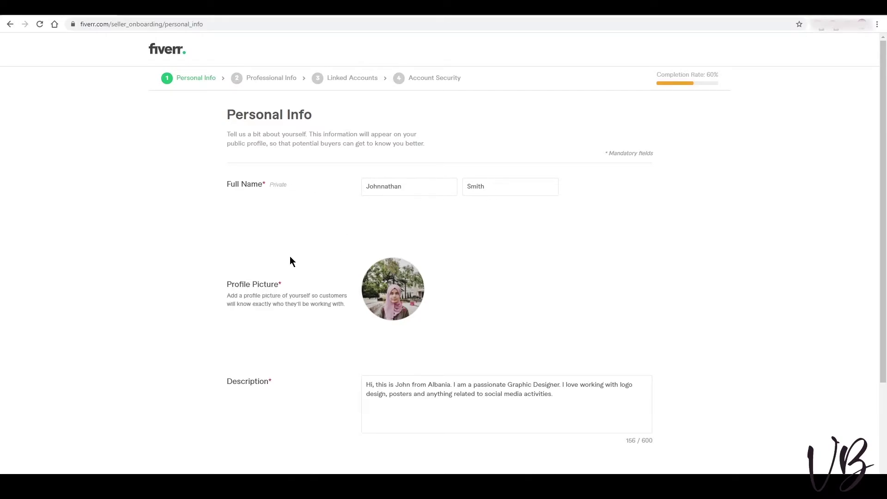
{"action": "scroll", "coordinate": [265, 268], "scroll_direction": "down", "scroll_amount": 2}
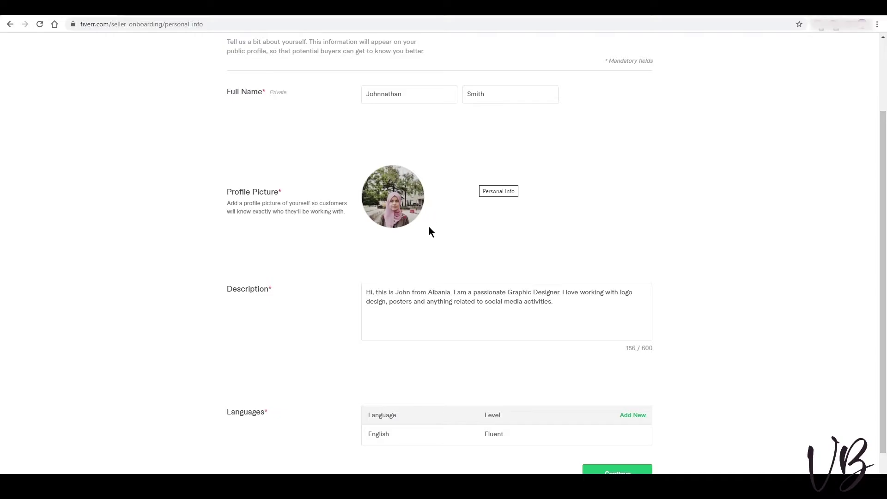
{"action": "left_click", "coordinate": [397, 96]}
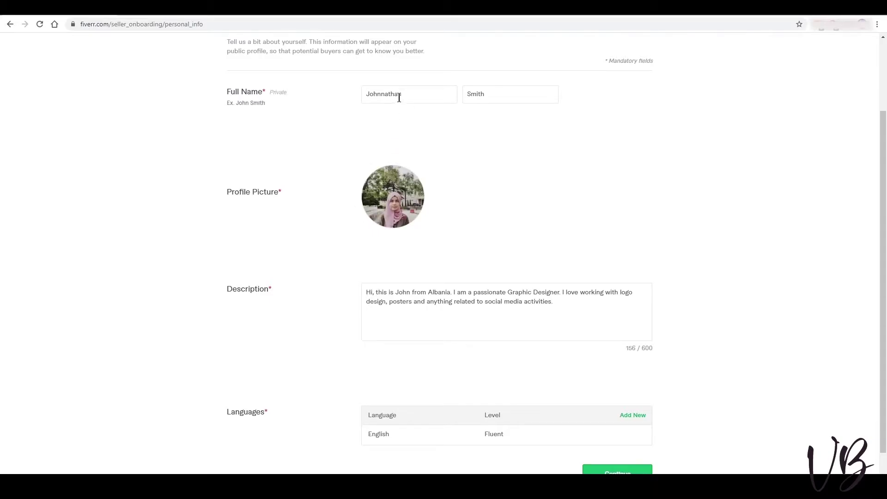
{"action": "left_click_drag", "start_coordinate": [417, 97], "coordinate": [360, 98]}
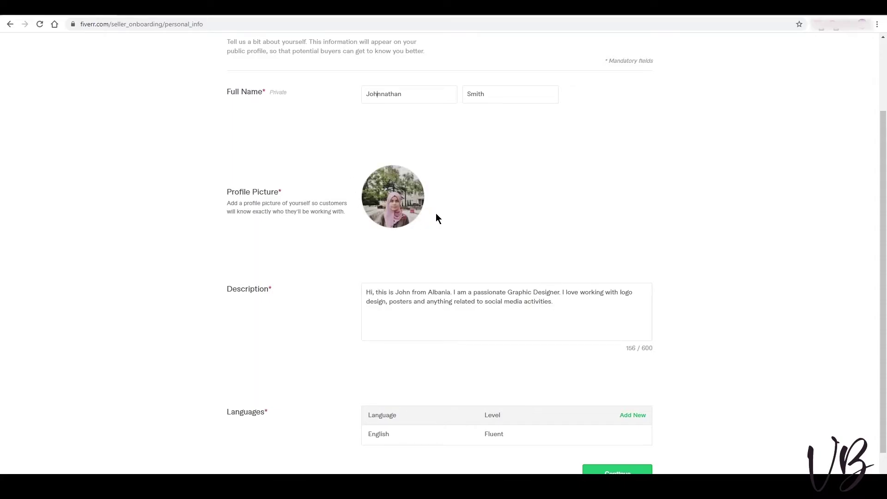
Step: Select and deselect the Graphic Designer description text to review it
{"action": "scroll", "coordinate": [450, 235], "scroll_direction": "down", "scroll_amount": 1}
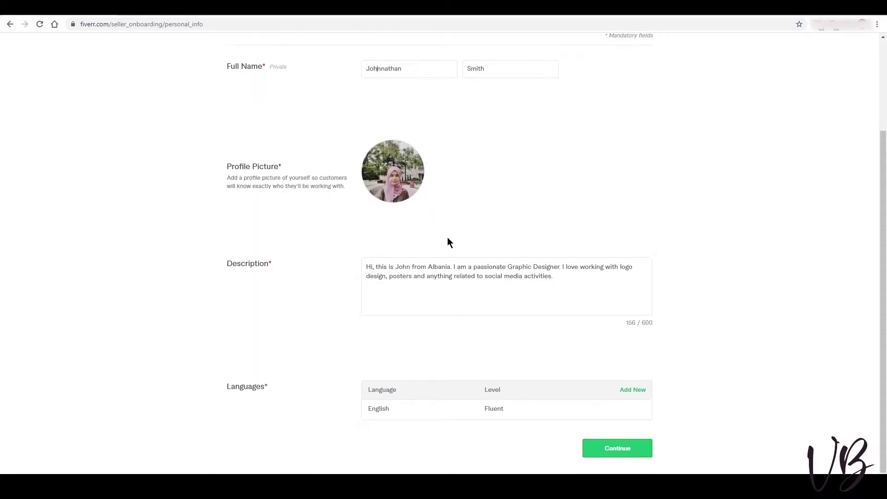
{"action": "left_click_drag", "start_coordinate": [568, 293], "coordinate": [368, 271]}
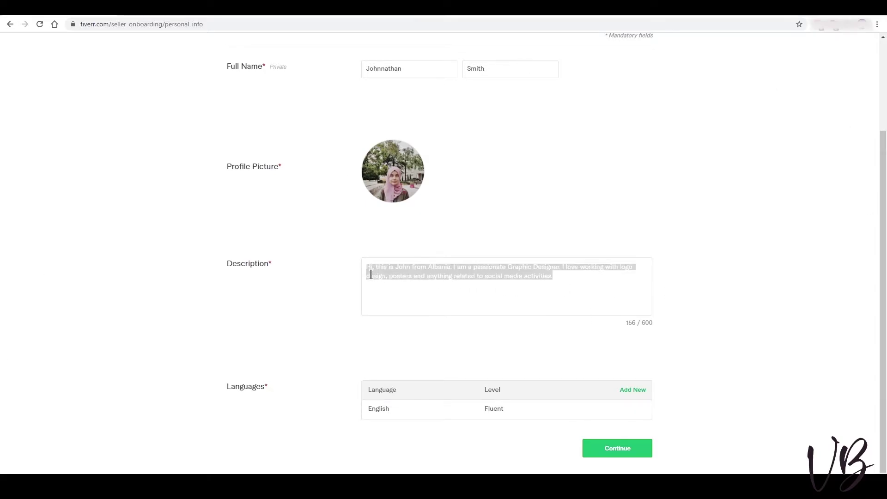
{"action": "left_click", "coordinate": [494, 285]}
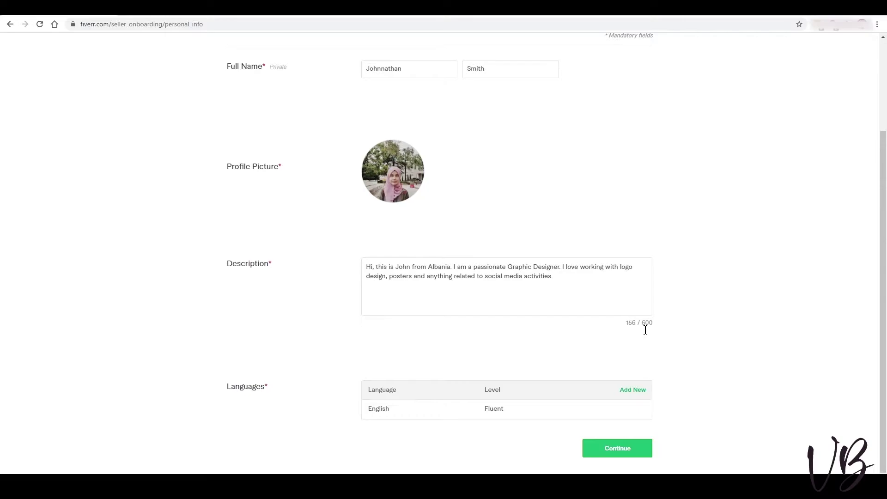
{"action": "left_click_drag", "start_coordinate": [572, 284], "coordinate": [375, 273]}
{"action": "left_click", "coordinate": [394, 277]}
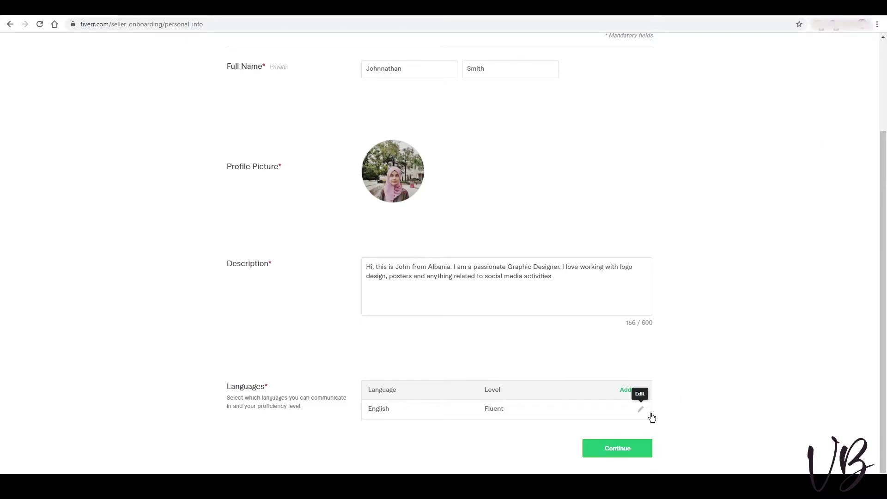
Step: Change the English language level to Conversational
{"action": "left_click", "coordinate": [642, 409]}
{"action": "left_click", "coordinate": [520, 400]}
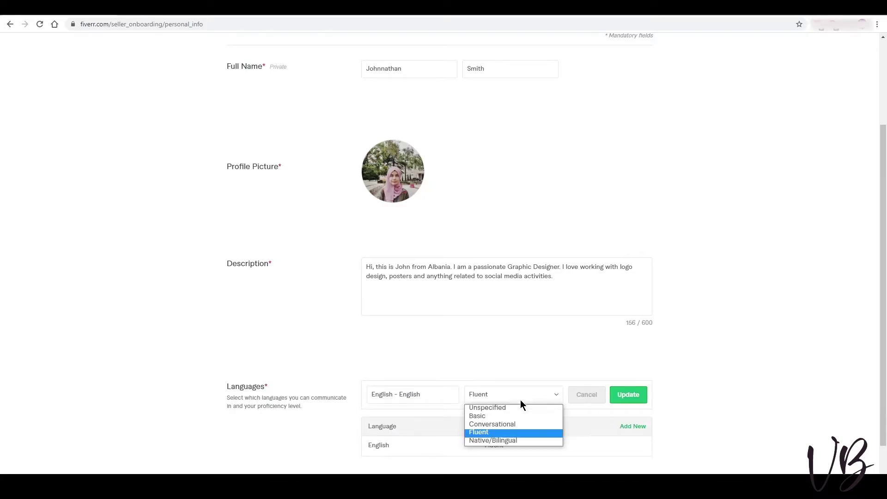
{"action": "left_click", "coordinate": [515, 424]}
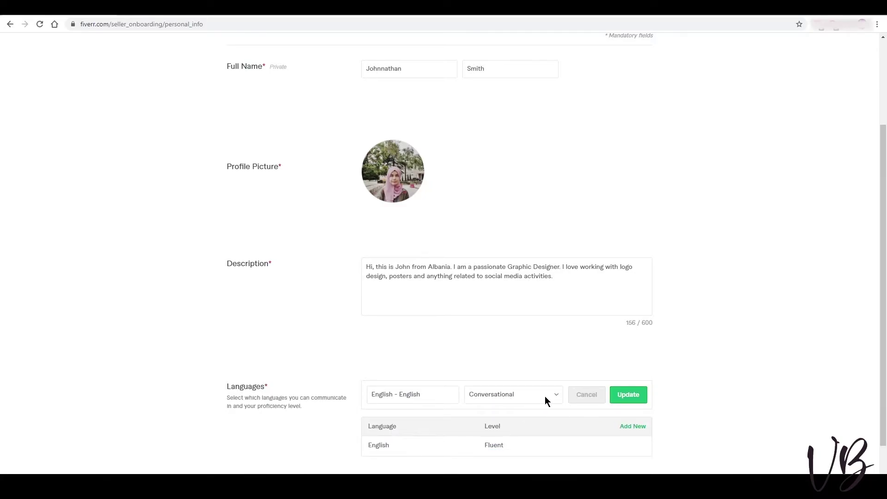
{"action": "scroll", "coordinate": [569, 407], "scroll_direction": "down", "scroll_amount": 1}
{"action": "left_click", "coordinate": [633, 360]}
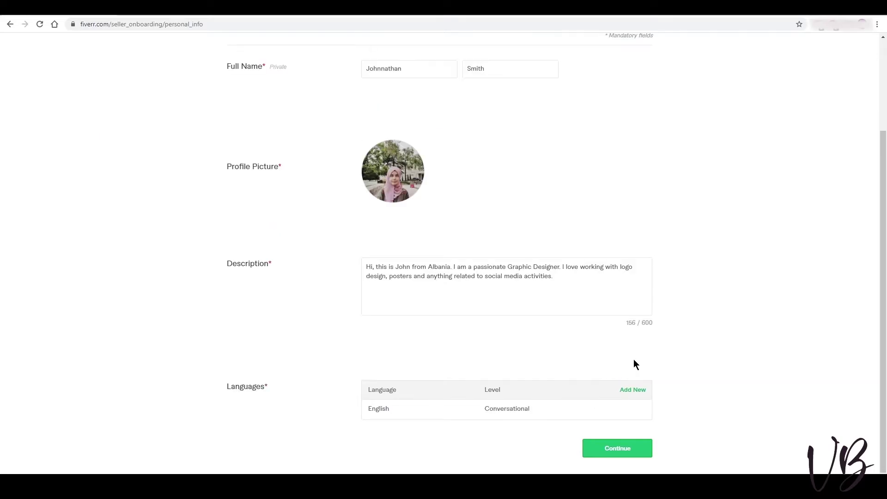
Step: Add French at Basic level, then continue to Professional Info
{"action": "left_click", "coordinate": [633, 389]}
{"action": "left_click", "coordinate": [436, 367]}
{"action": "type", "text": "FRE"}
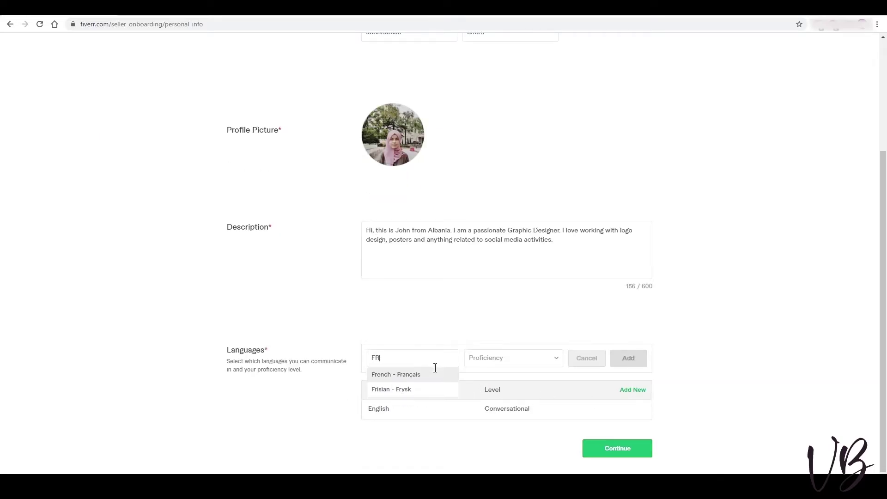
{"action": "left_click", "coordinate": [429, 376]}
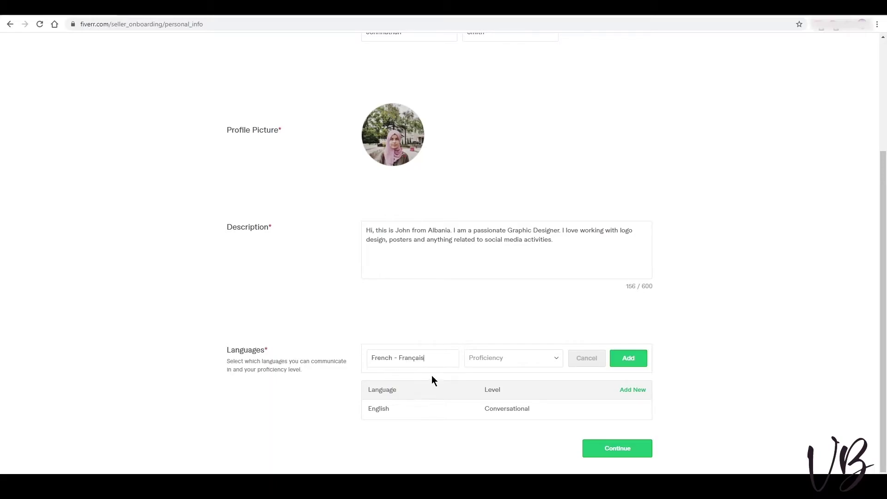
{"action": "left_click", "coordinate": [494, 361]}
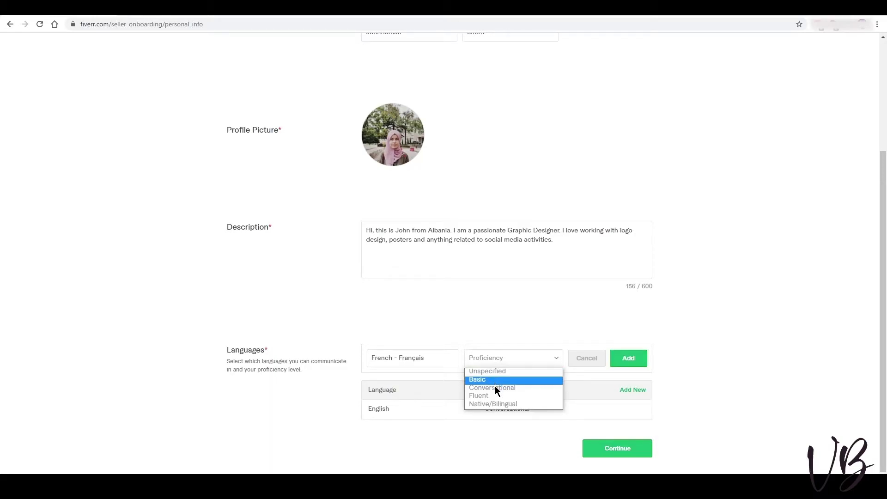
{"action": "left_click", "coordinate": [489, 379]}
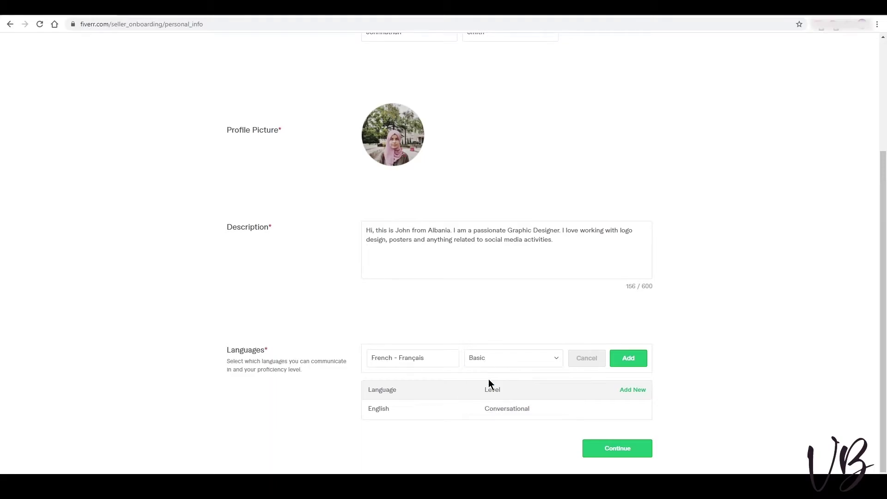
{"action": "left_click", "coordinate": [633, 363]}
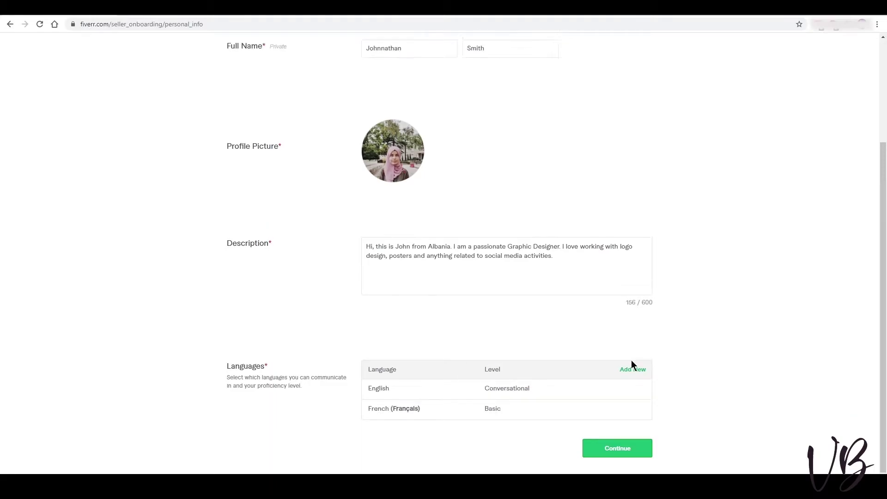
{"action": "left_click", "coordinate": [628, 454]}
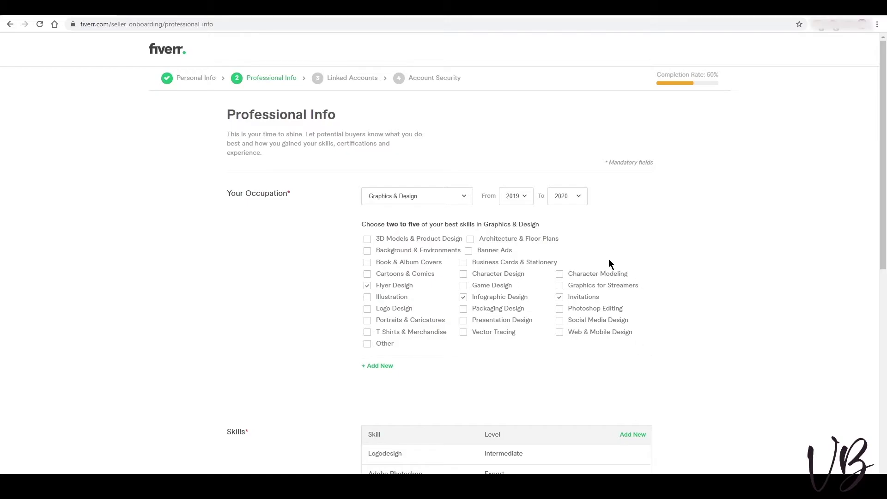
Step: Keep Graphics & Design as the occupation and look over the chosen specialties
{"action": "left_click", "coordinate": [432, 201]}
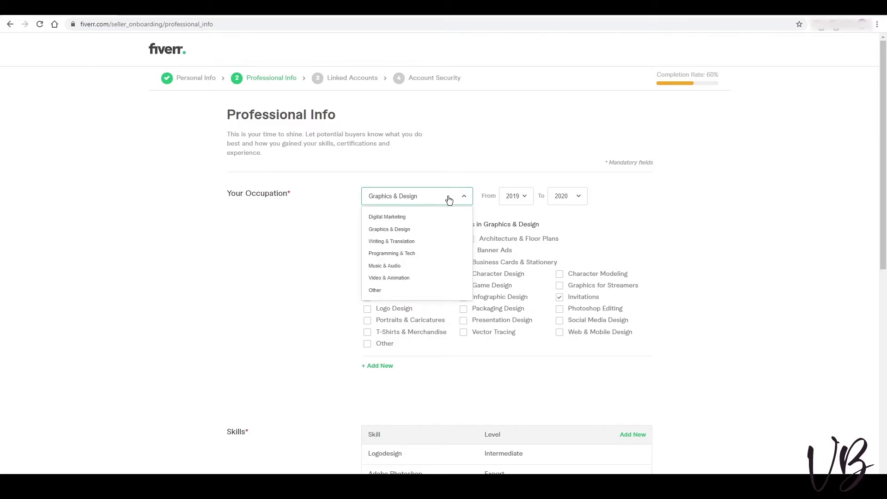
{"action": "left_click", "coordinate": [549, 218]}
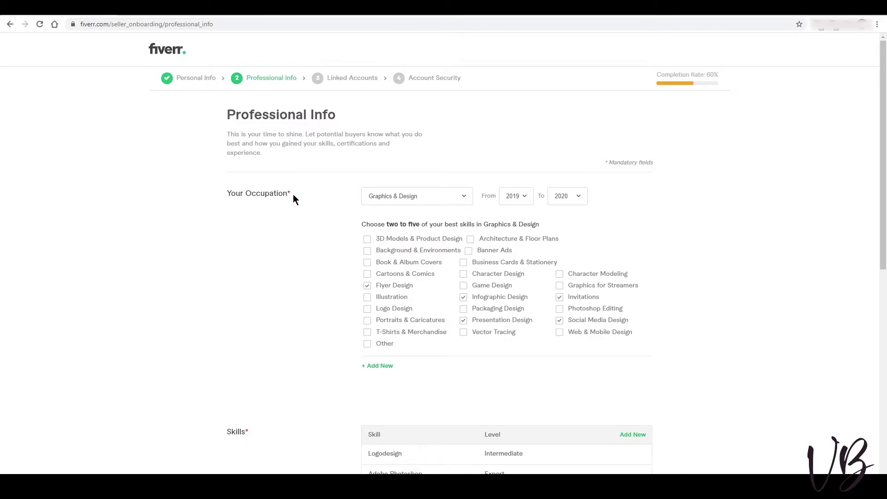
{"action": "scroll", "coordinate": [443, 249], "scroll_direction": "down", "scroll_amount": 6}
{"action": "scroll", "coordinate": [440, 248], "scroll_direction": "up", "scroll_amount": 1}
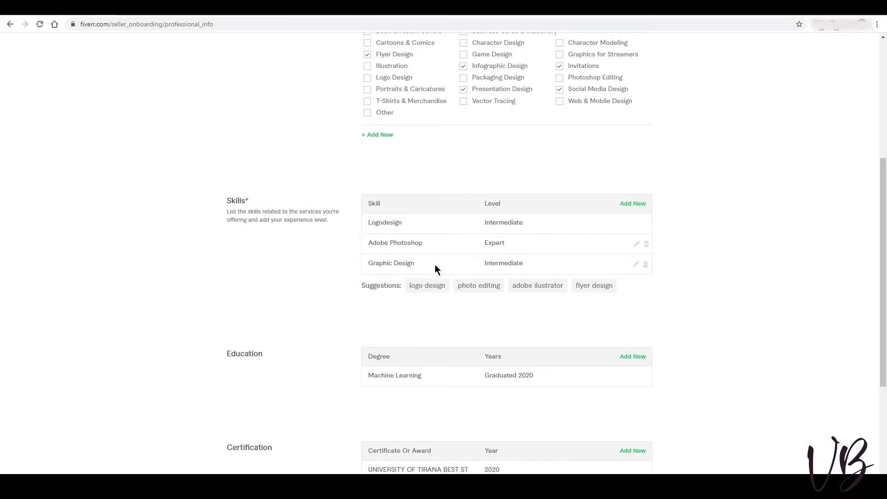
{"action": "scroll", "coordinate": [434, 276], "scroll_direction": "down", "scroll_amount": 4}
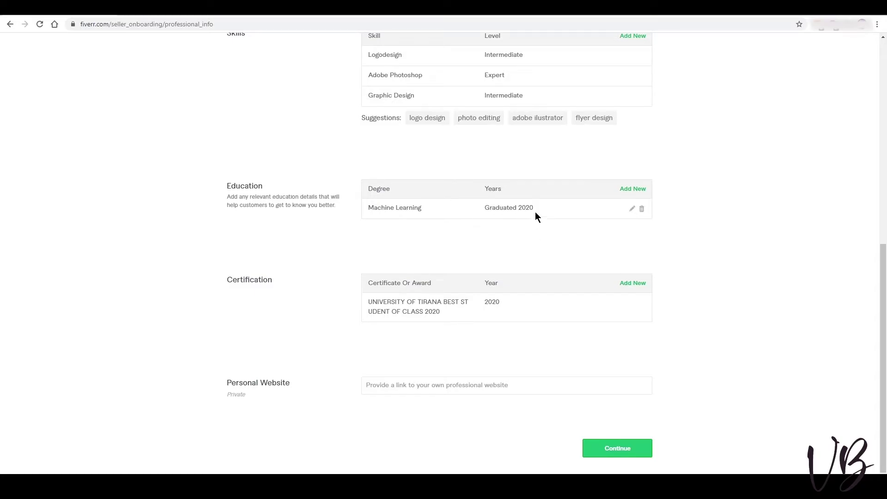
Step: Review the Education entry (Graduated 2020) and the Certification details
{"action": "left_click_drag", "start_coordinate": [537, 213], "coordinate": [492, 218]}
{"action": "scroll", "coordinate": [515, 251], "scroll_direction": "up", "scroll_amount": 9}
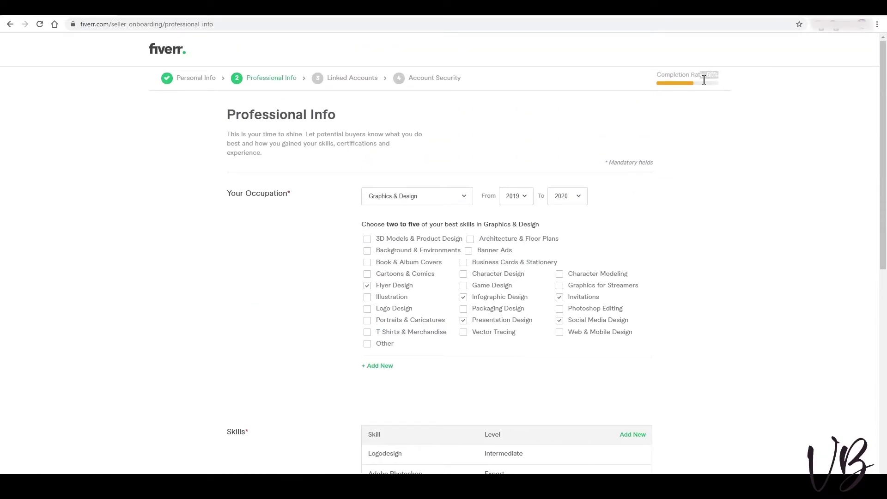
{"action": "scroll", "coordinate": [507, 301], "scroll_direction": "down", "scroll_amount": 9}
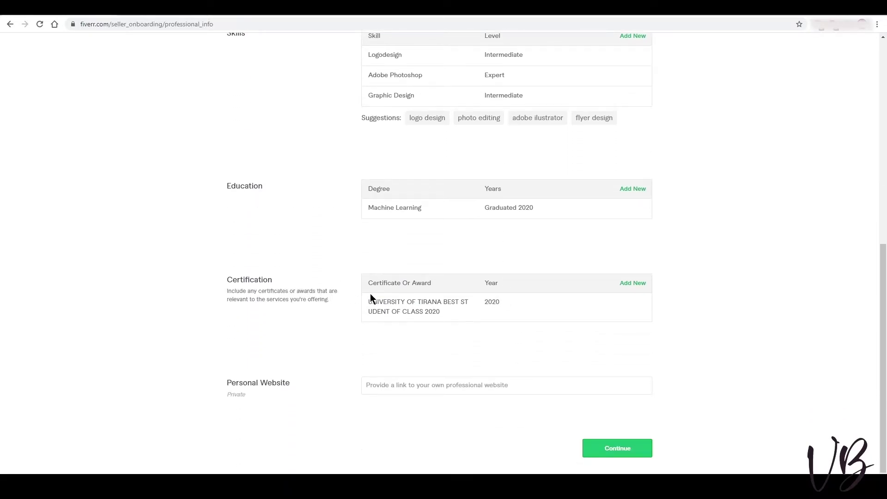
{"action": "left_click_drag", "start_coordinate": [458, 314], "coordinate": [387, 300]}
{"action": "left_click", "coordinate": [477, 307]}
{"action": "scroll", "coordinate": [534, 331], "scroll_direction": "up", "scroll_amount": 1}
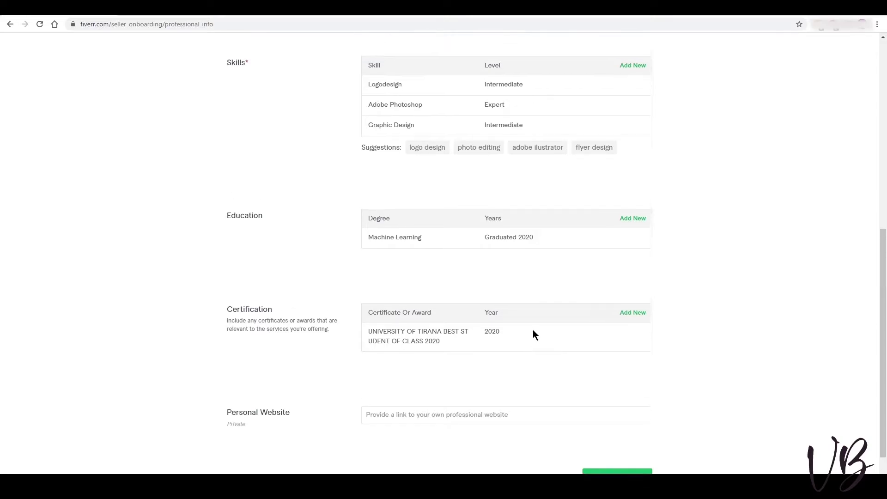
{"action": "scroll", "coordinate": [388, 397], "scroll_direction": "down", "scroll_amount": 1}
Step: Enter the personal website address and continue to the Linked Accounts step
{"action": "left_click", "coordinate": [396, 393]}
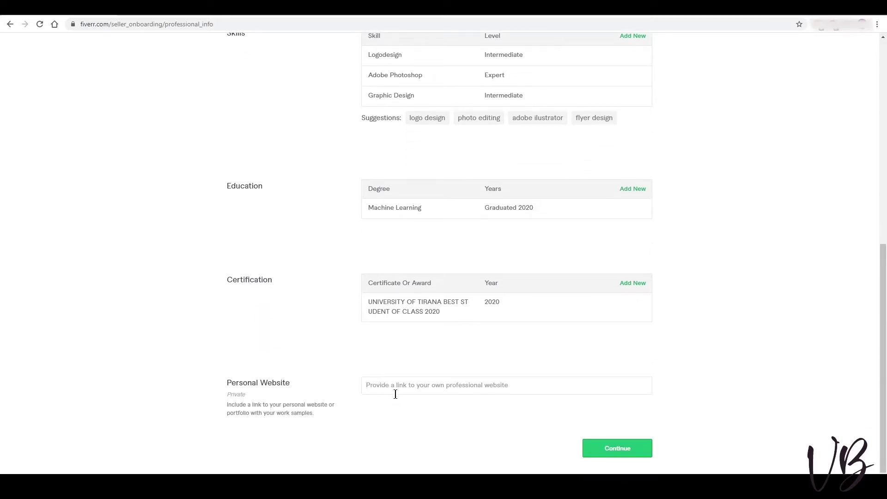
{"action": "type", "text": "www.VALBON"}
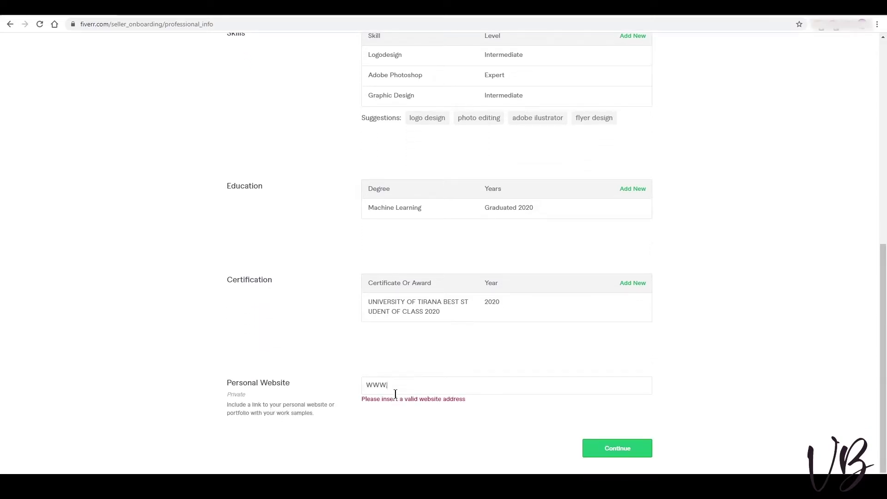
{"action": "type", "text": "ABRAHJ.COM"}
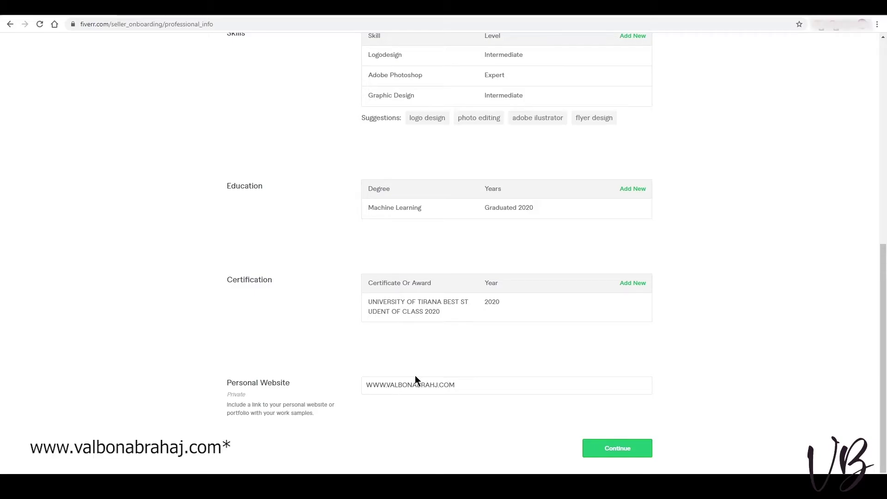
{"action": "left_click", "coordinate": [609, 452]}
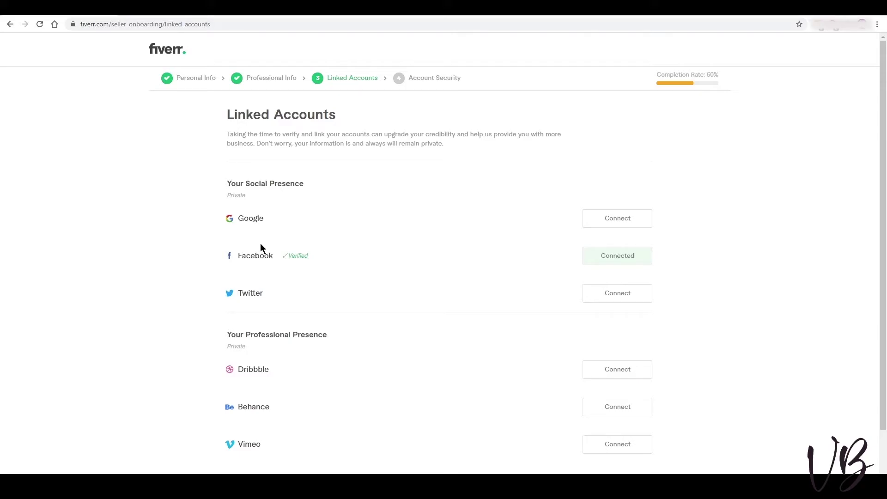
Step: Continue past Linked Accounts to Account Security and begin adding a phone number
{"action": "scroll", "coordinate": [383, 334], "scroll_direction": "down", "scroll_amount": 2}
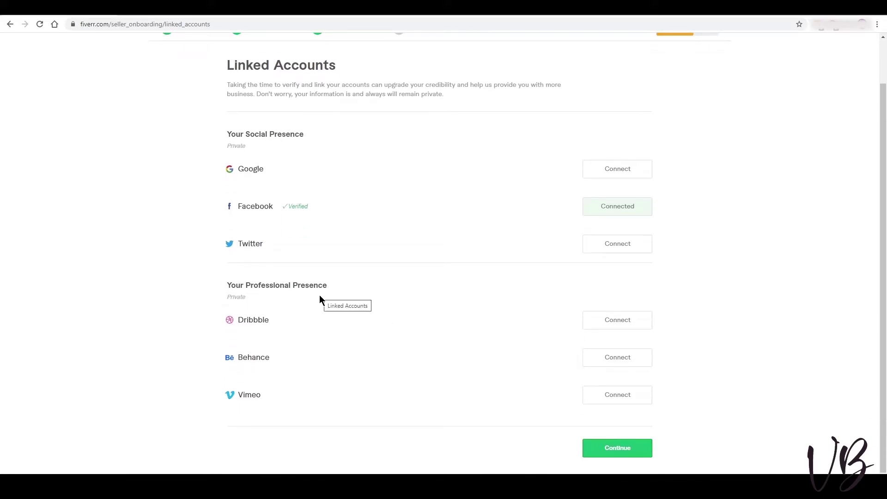
{"action": "left_click", "coordinate": [620, 448]}
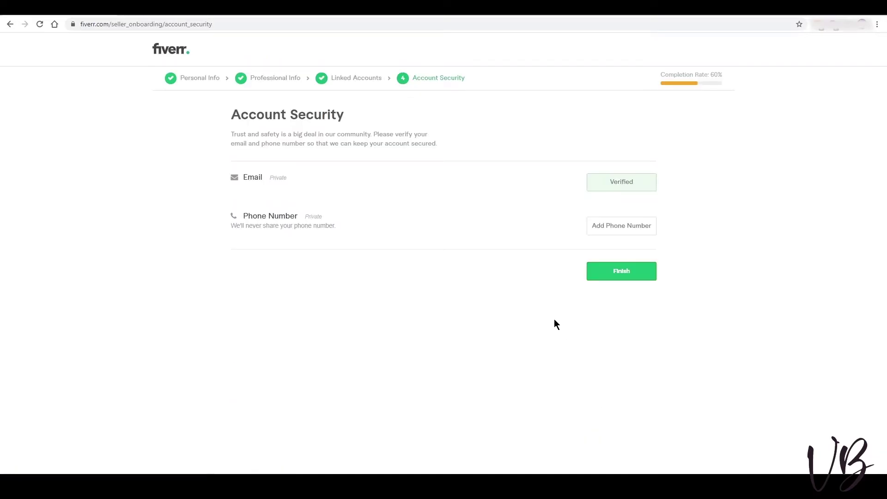
{"action": "left_click", "coordinate": [610, 233]}
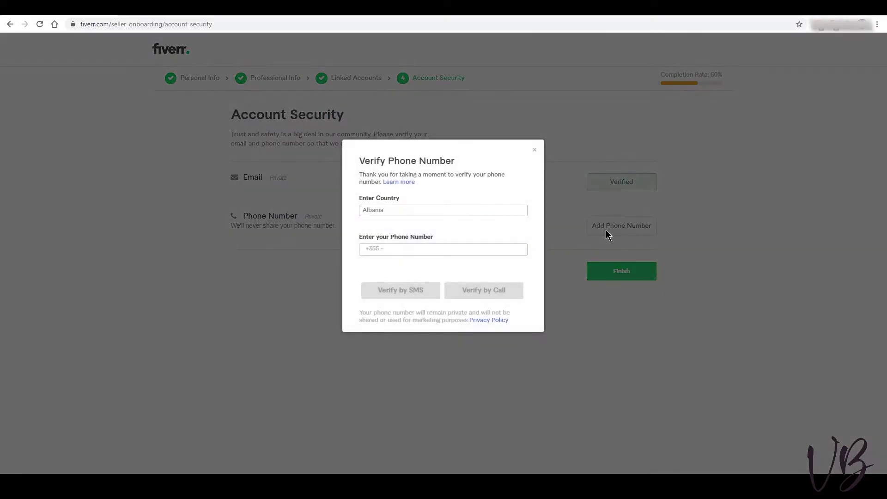
Step: Verify the phone number using the verification code sent by SMS
{"action": "left_click", "coordinate": [386, 252]}
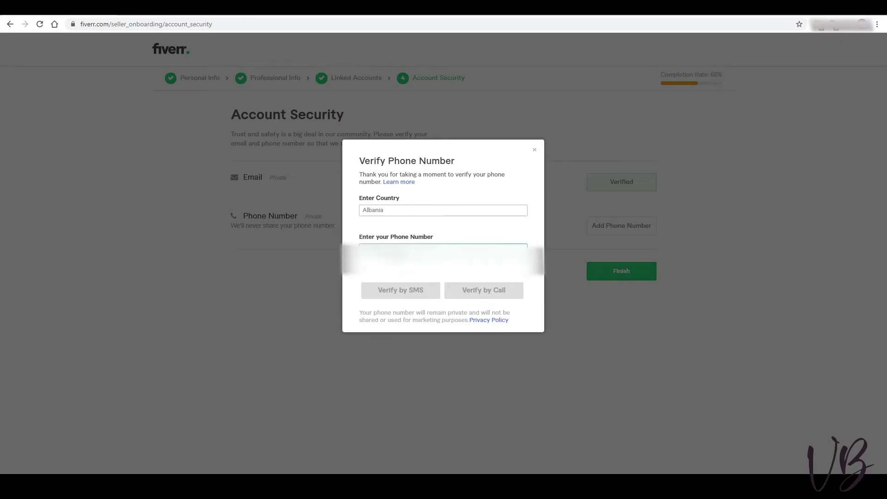
{"action": "left_click", "coordinate": [425, 294]}
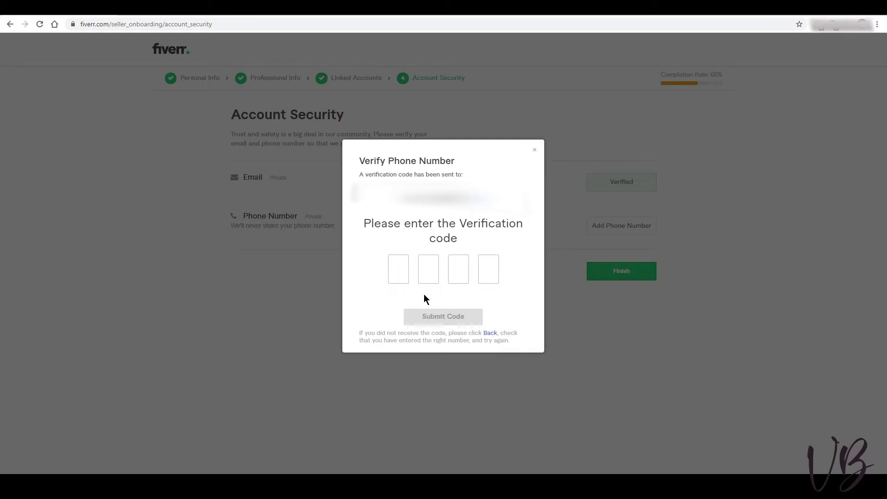
{"action": "left_click", "coordinate": [410, 277]}
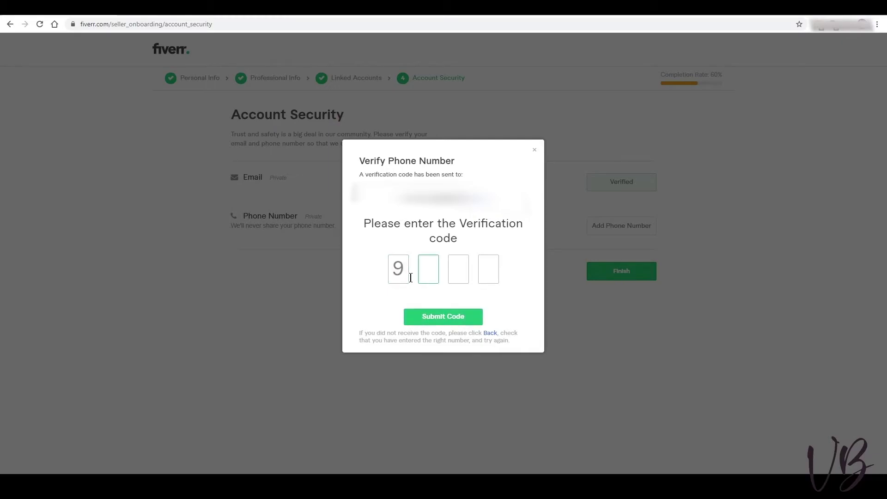
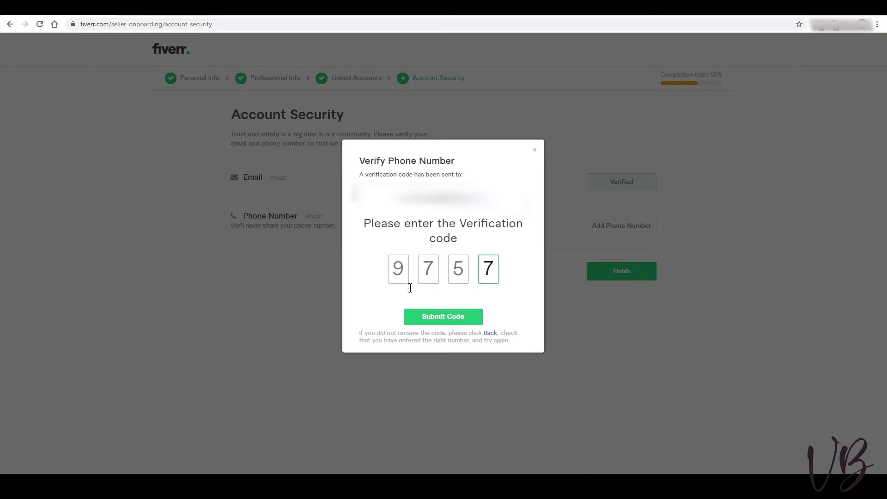
{"action": "left_click", "coordinate": [423, 323]}
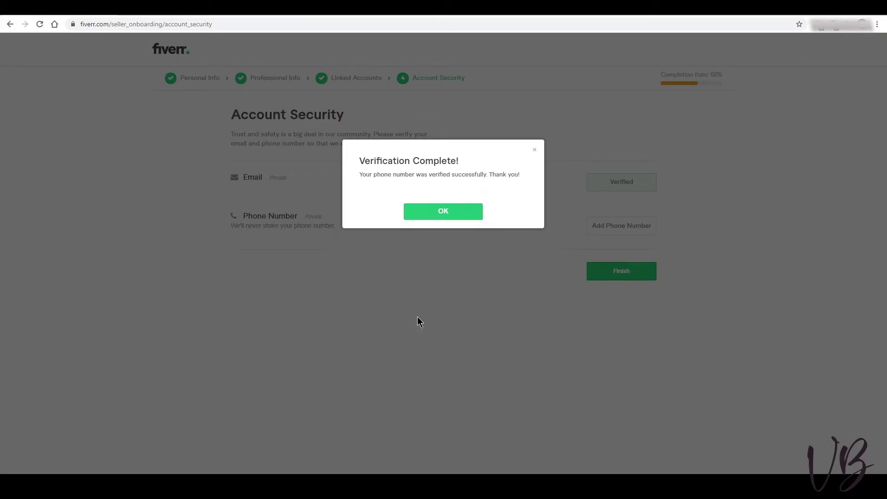
{"action": "left_click", "coordinate": [429, 210]}
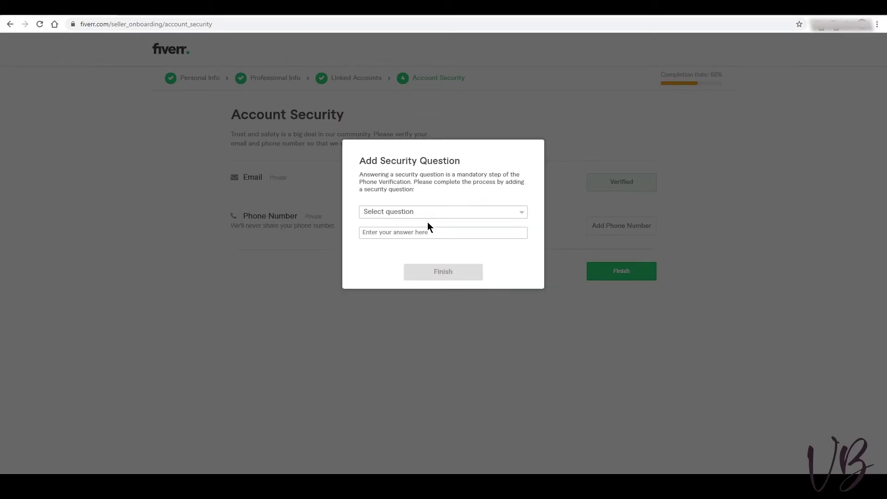
Step: Set the elementary school security question with its answer and finish Account Security
{"action": "left_click", "coordinate": [432, 214]}
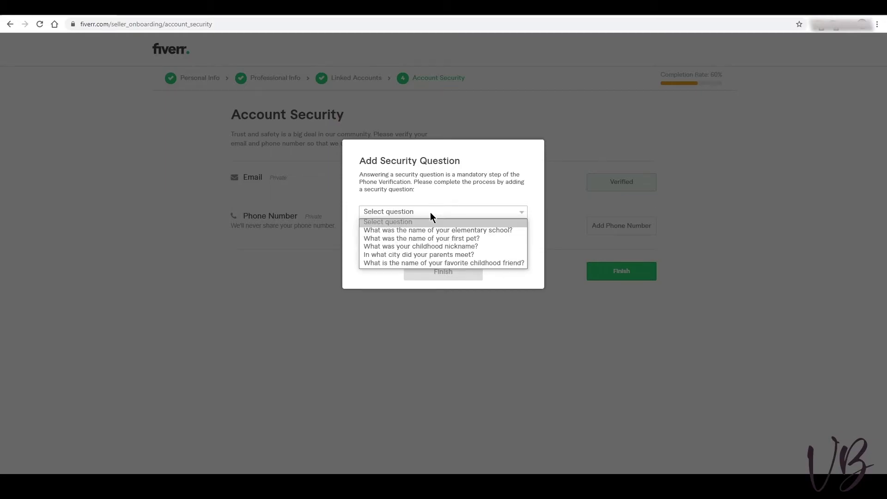
{"action": "left_click", "coordinate": [434, 231]}
{"action": "left_click", "coordinate": [424, 236]}
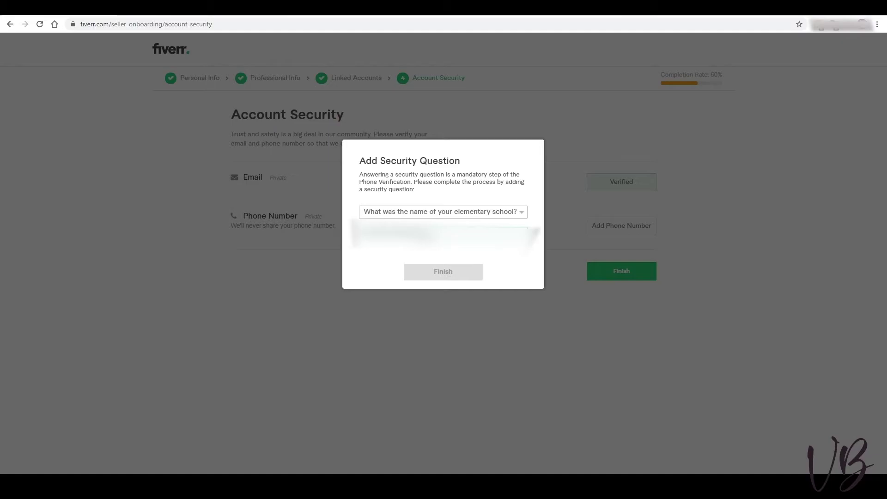
{"action": "key", "text": "ctrl+v"}
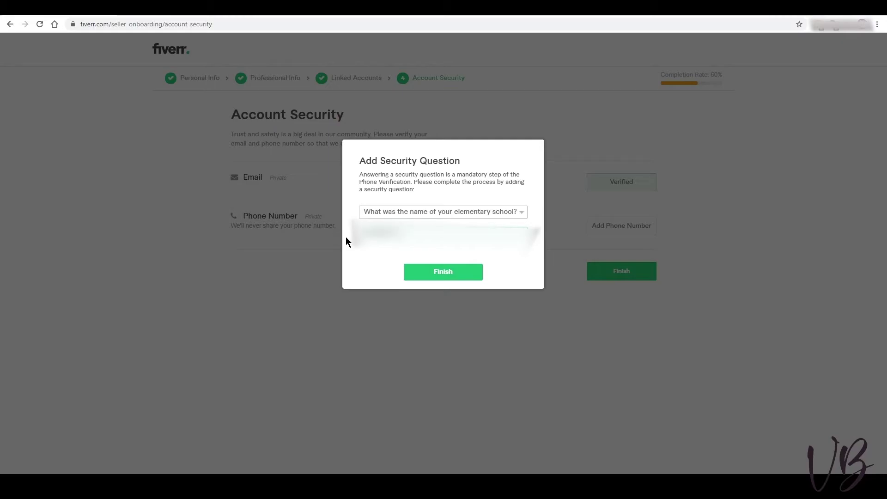
{"action": "left_click", "coordinate": [444, 272]}
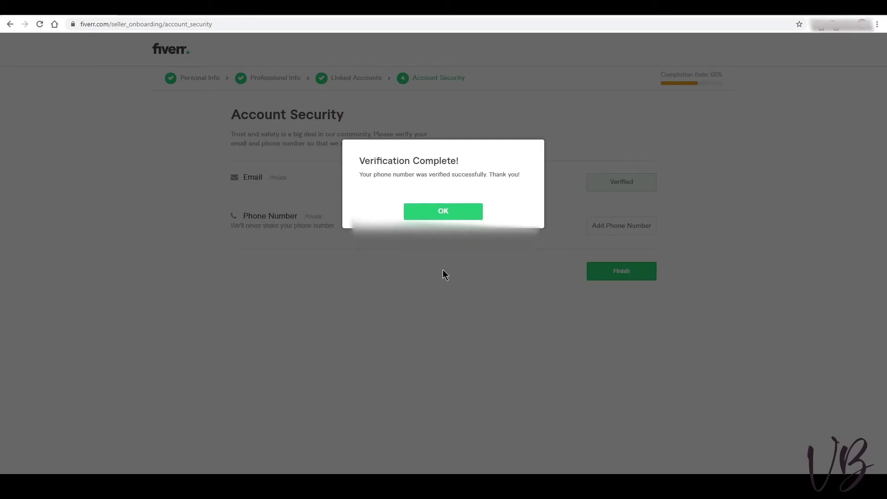
{"action": "left_click", "coordinate": [471, 215]}
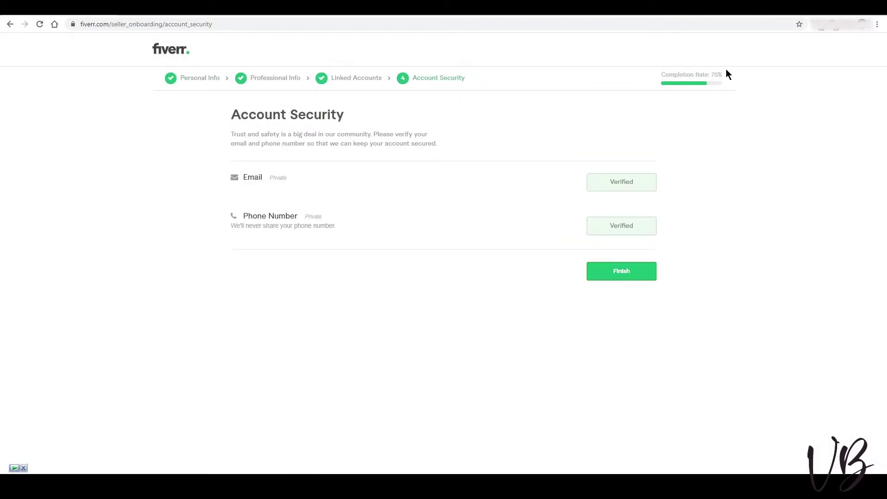
{"action": "left_click", "coordinate": [628, 273]}
Step: Close the completion message and title the new gig 'I will design a logo for your business'
{"action": "left_click", "coordinate": [457, 354]}
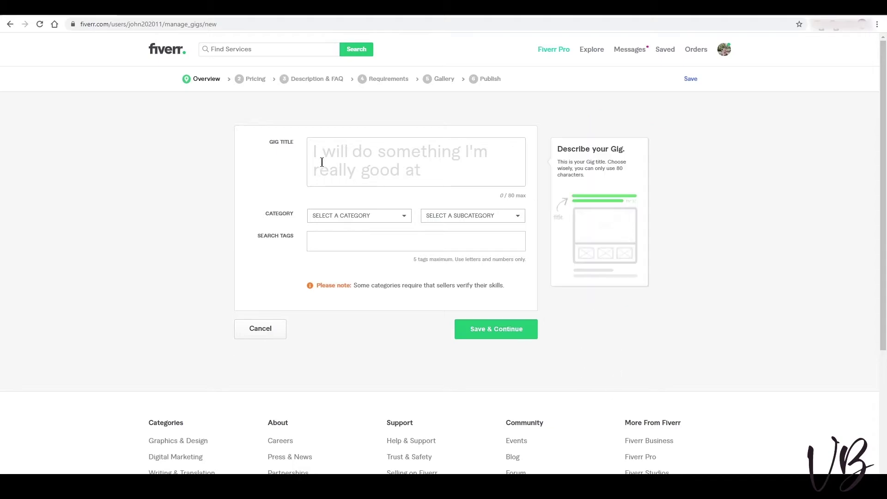
{"action": "left_click", "coordinate": [344, 165]}
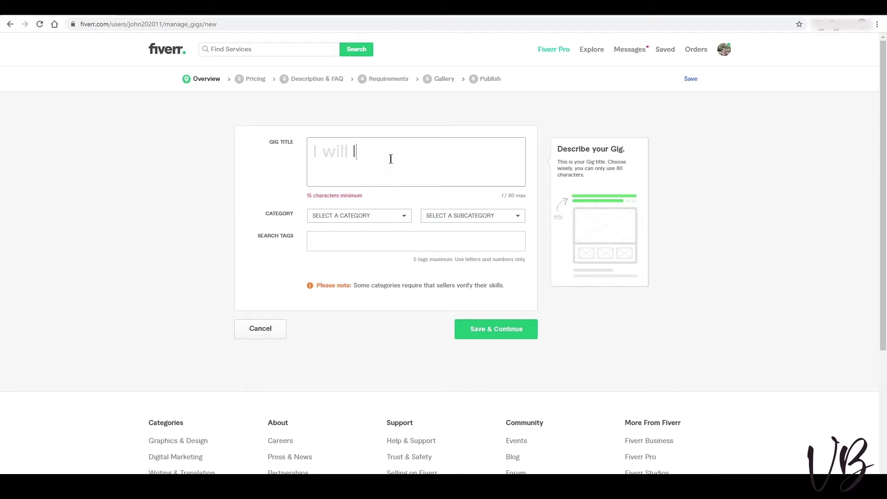
{"action": "key", "text": "BackSpace"}
{"action": "key", "text": "BackSpace"}
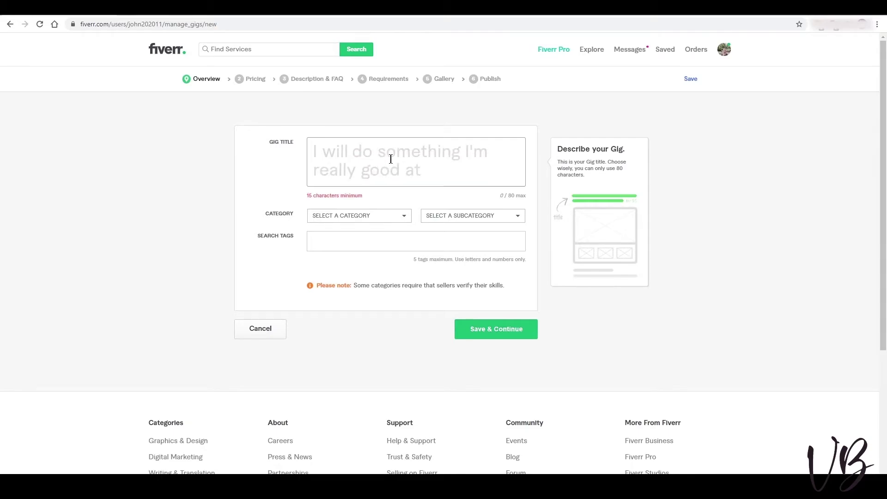
{"action": "type", "text": "desi"}
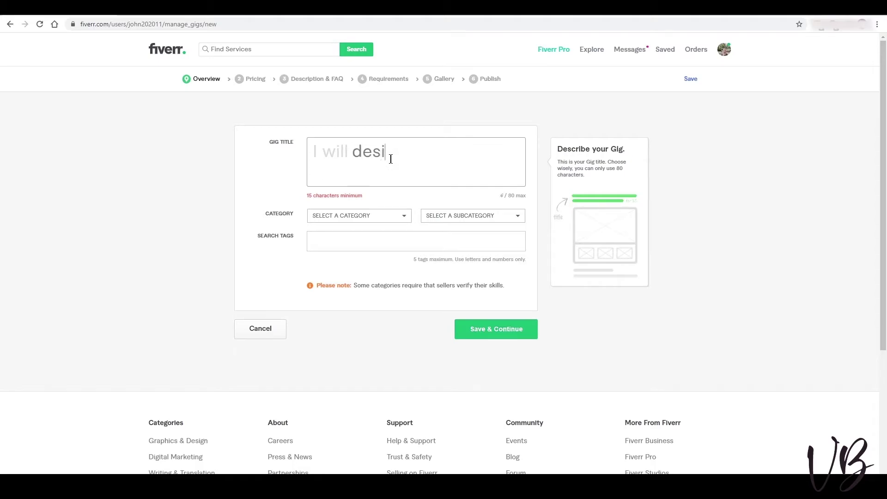
{"action": "type", "text": "gn a logo "}
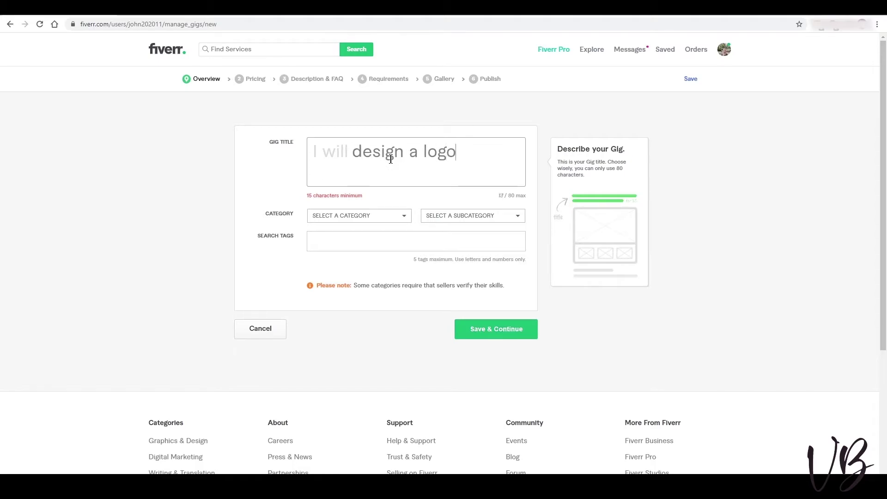
{"action": "type", "text": "for your"}
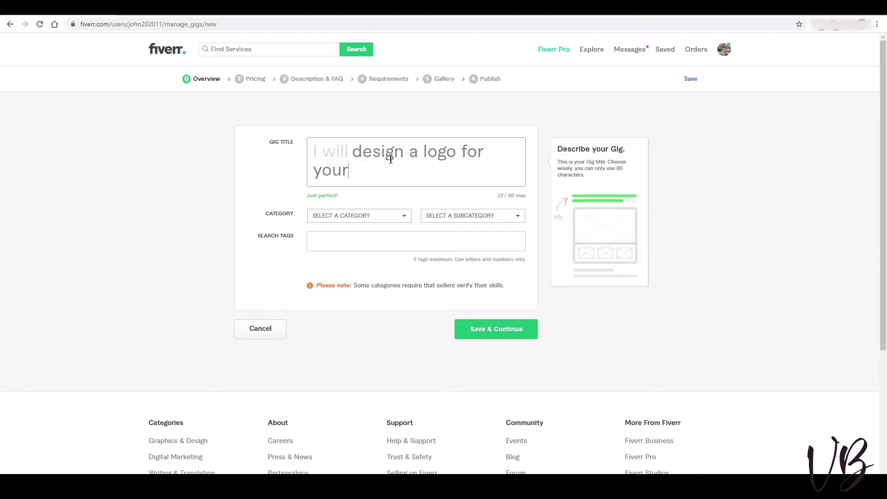
{"action": "type", "text": " business"}
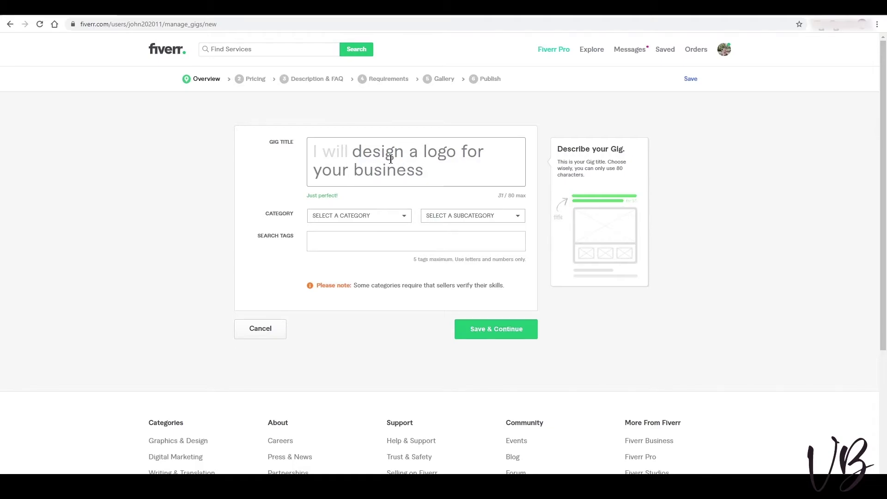
Step: Set the gig category to Graphics & Design > Logo Design
{"action": "left_click", "coordinate": [391, 220]}
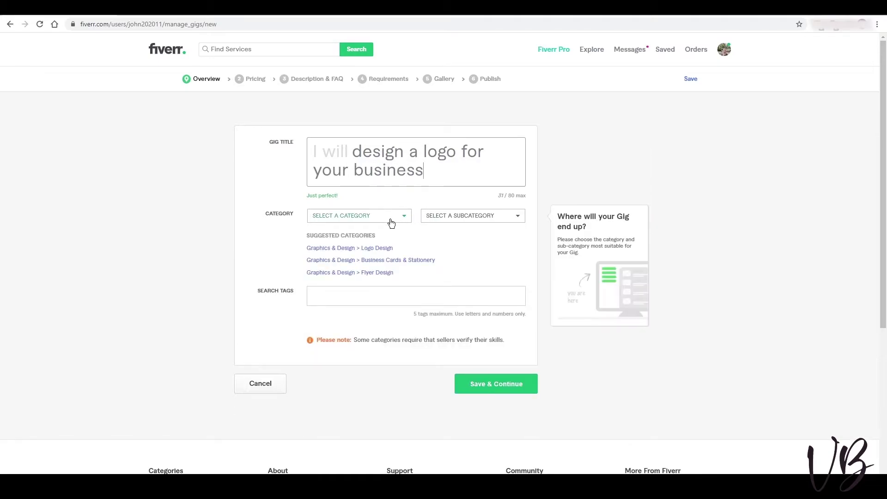
{"action": "left_click", "coordinate": [379, 221]}
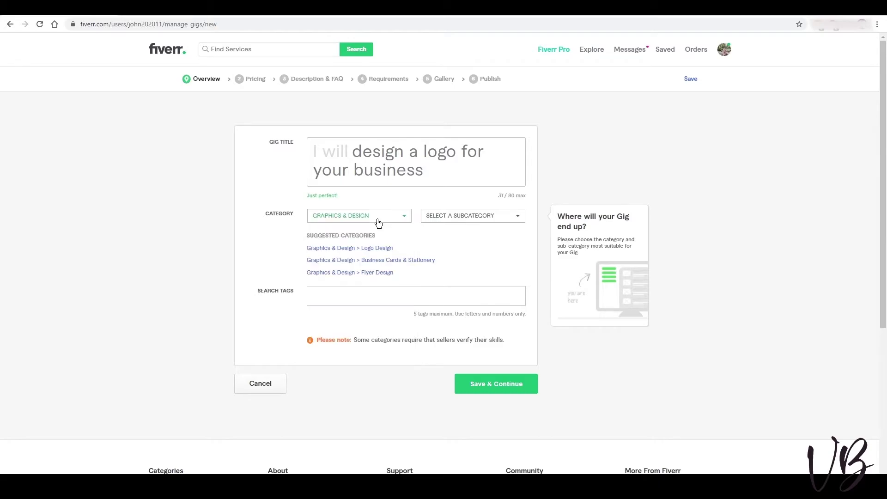
{"action": "left_click", "coordinate": [490, 223]}
{"action": "left_click", "coordinate": [461, 223]}
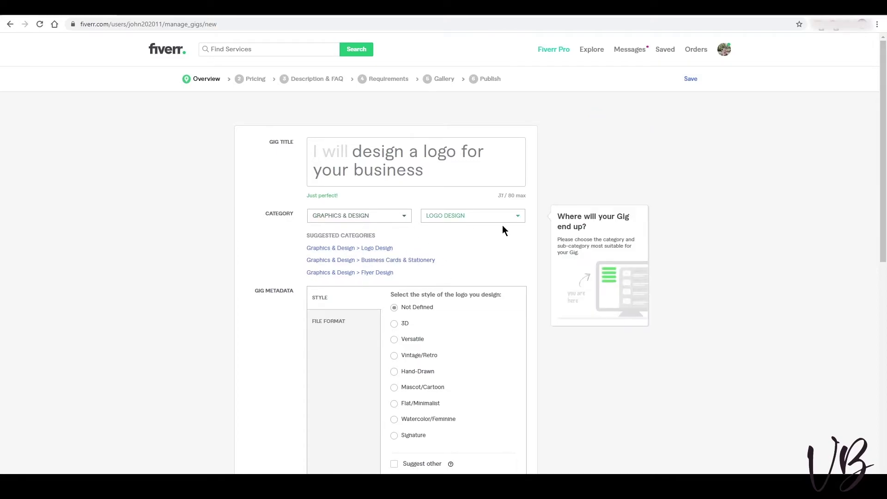
Step: Choose 3D as the gig's logo style
{"action": "scroll", "coordinate": [478, 333], "scroll_direction": "down", "scroll_amount": 2}
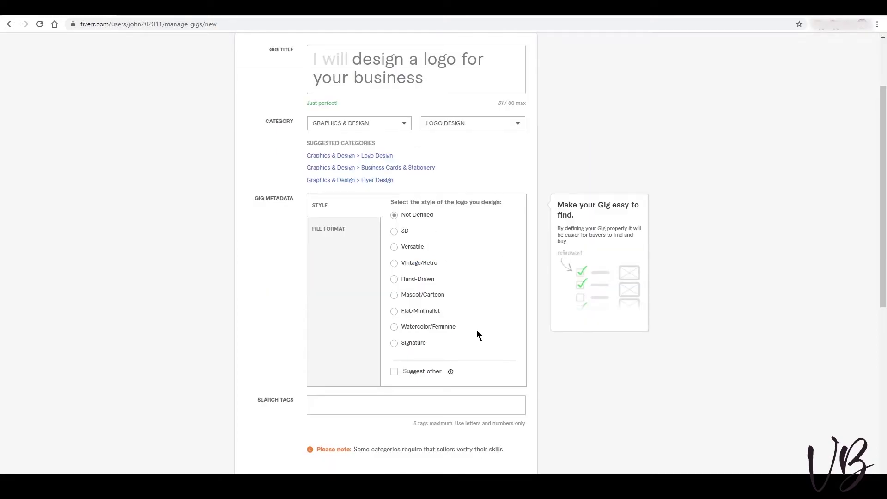
{"action": "scroll", "coordinate": [495, 245], "scroll_direction": "up", "scroll_amount": 2}
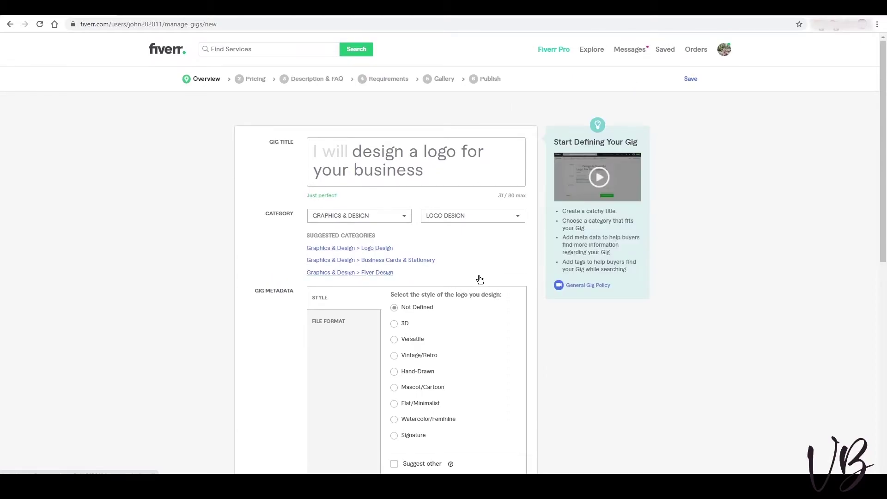
{"action": "scroll", "coordinate": [476, 302], "scroll_direction": "down", "scroll_amount": 2}
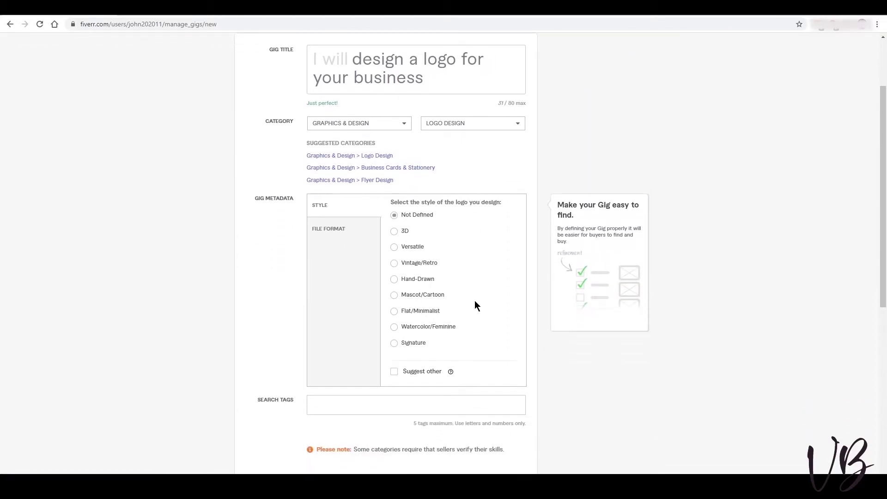
{"action": "scroll", "coordinate": [479, 299], "scroll_direction": "down", "scroll_amount": 1}
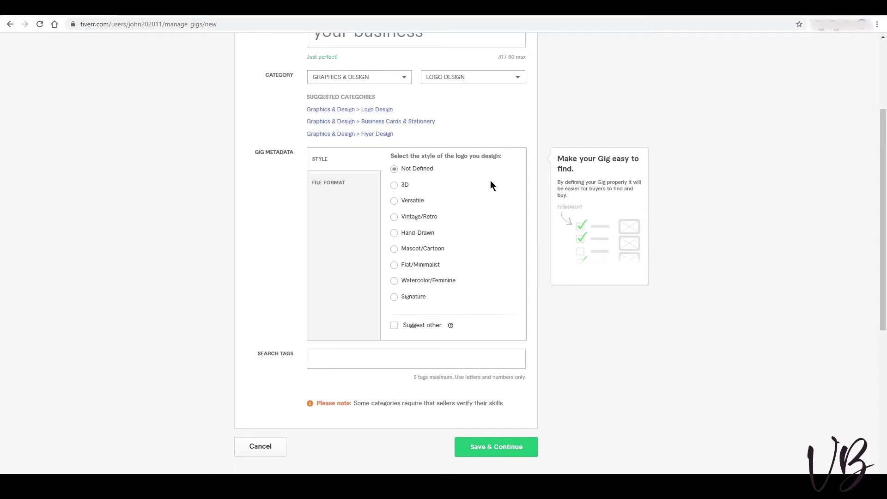
{"action": "left_click", "coordinate": [394, 185]}
{"action": "scroll", "coordinate": [490, 305], "scroll_direction": "down", "scroll_amount": 1}
{"action": "scroll", "coordinate": [490, 310], "scroll_direction": "down", "scroll_amount": 3}
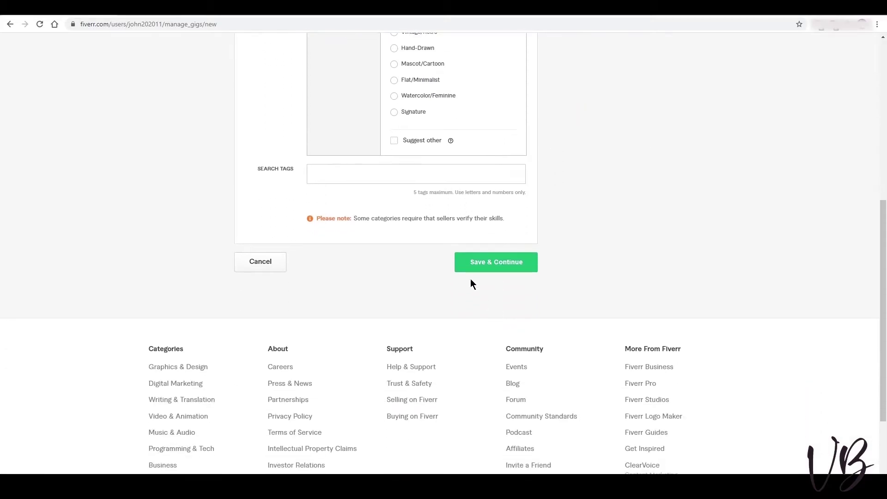
Step: Add search tags custom logo, create logo and design logo, then save the overview
{"action": "left_click", "coordinate": [359, 177]}
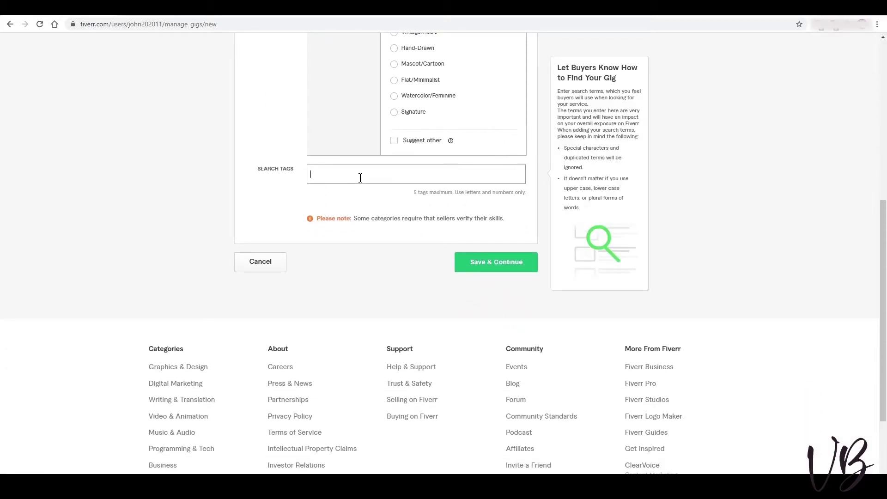
{"action": "type", "text": "logo"}
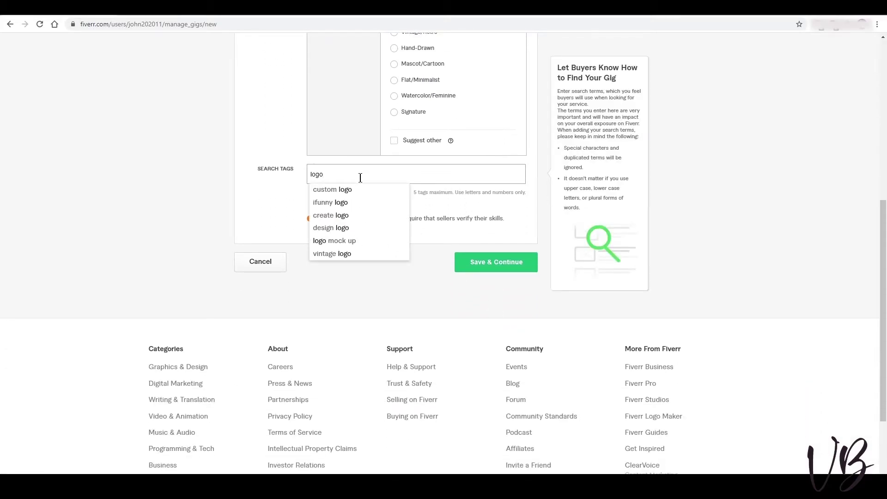
{"action": "left_click", "coordinate": [352, 192]}
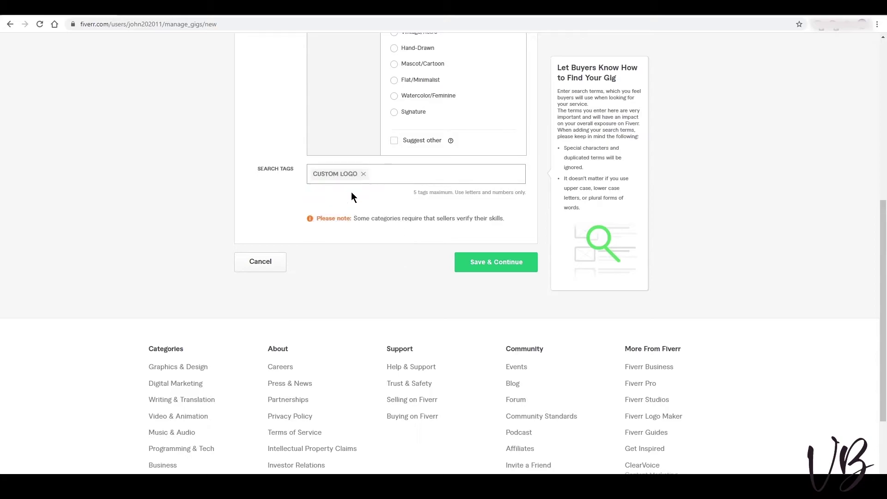
{"action": "type", "text": "cre"}
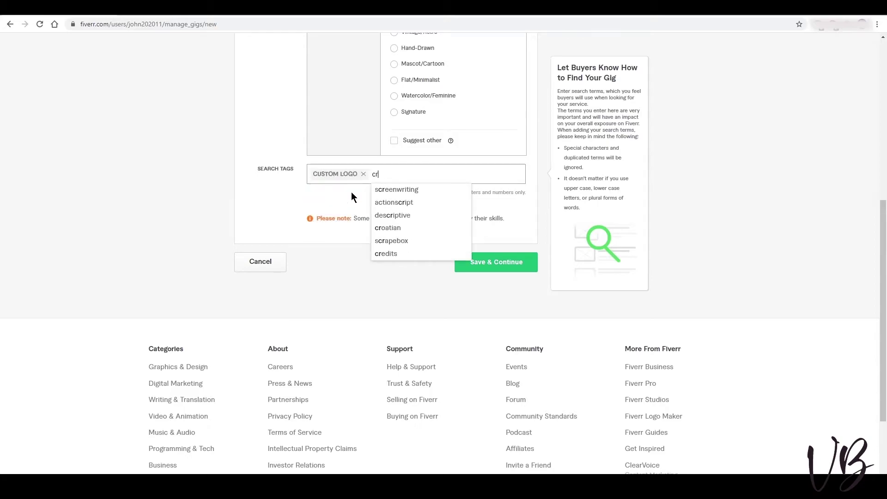
{"action": "key", "text": "BackSpace"}
{"action": "key", "text": "BackSpace"}
{"action": "key", "text": "BackSpace"}
{"action": "type", "text": "logo"}
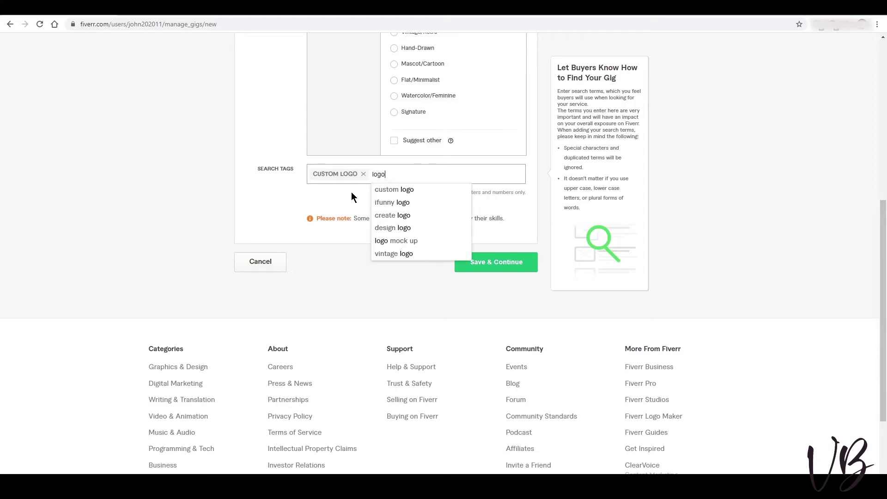
{"action": "left_click", "coordinate": [407, 216]}
{"action": "type", "text": "logo"}
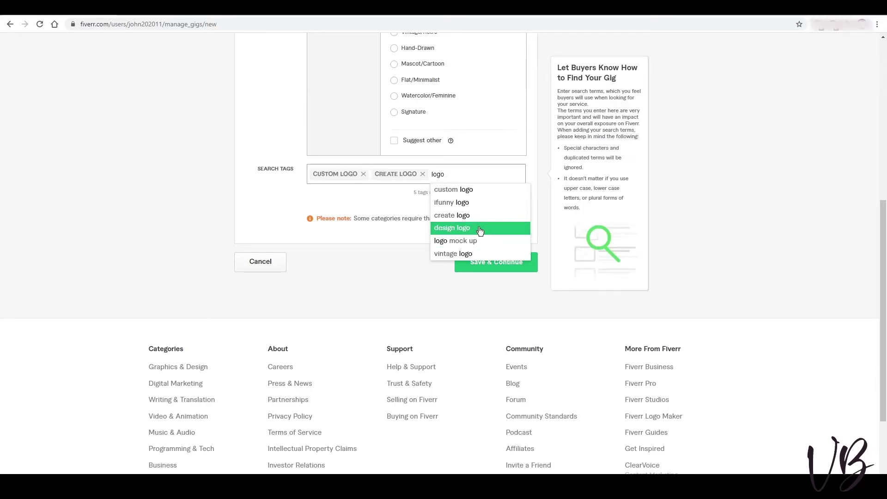
{"action": "left_click", "coordinate": [479, 228]}
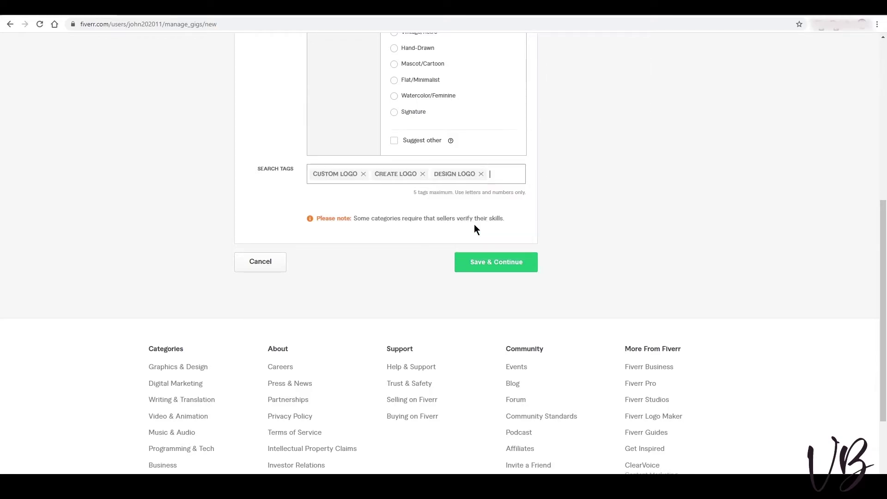
{"action": "left_click", "coordinate": [488, 268]}
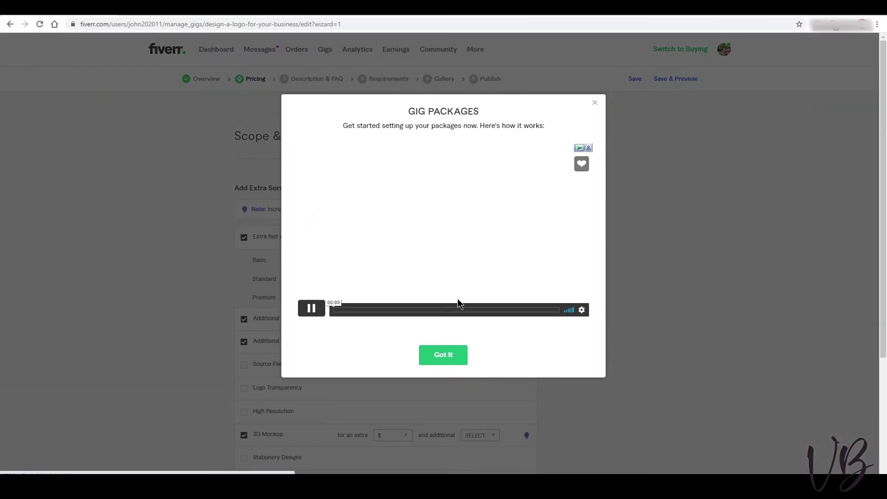
Step: Close the Gig Packages introduction video
{"action": "left_click", "coordinate": [598, 108]}
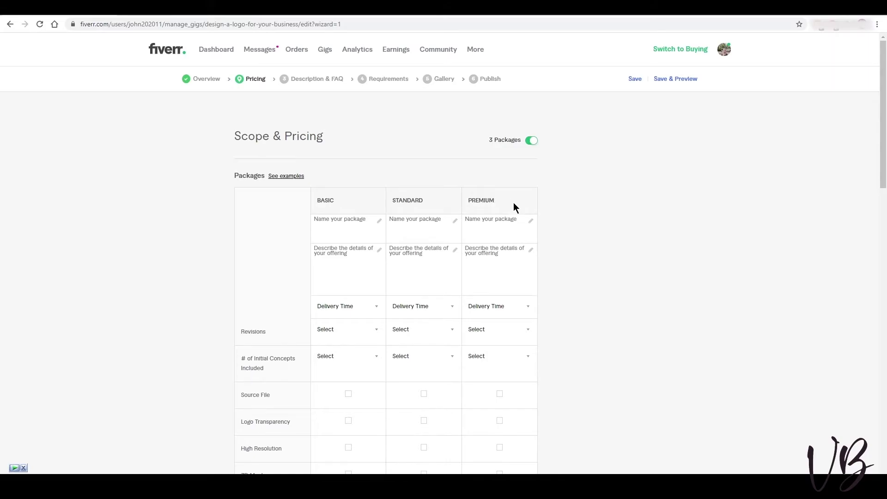
Step: Name the Basic package 'Basic Logo', described as 'This package means a very basic logo.'
{"action": "left_click", "coordinate": [383, 226]}
{"action": "type", "text": "B"}
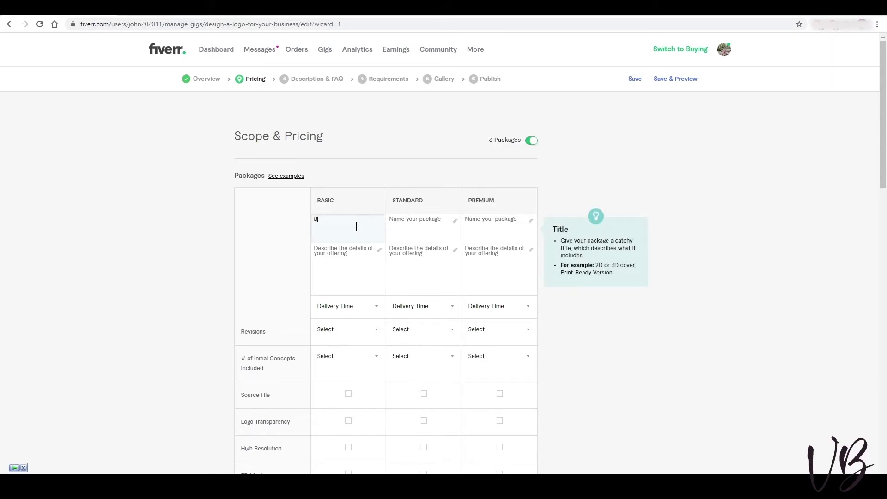
{"action": "type", "text": "asic Logo"}
{"action": "left_click", "coordinate": [359, 253]}
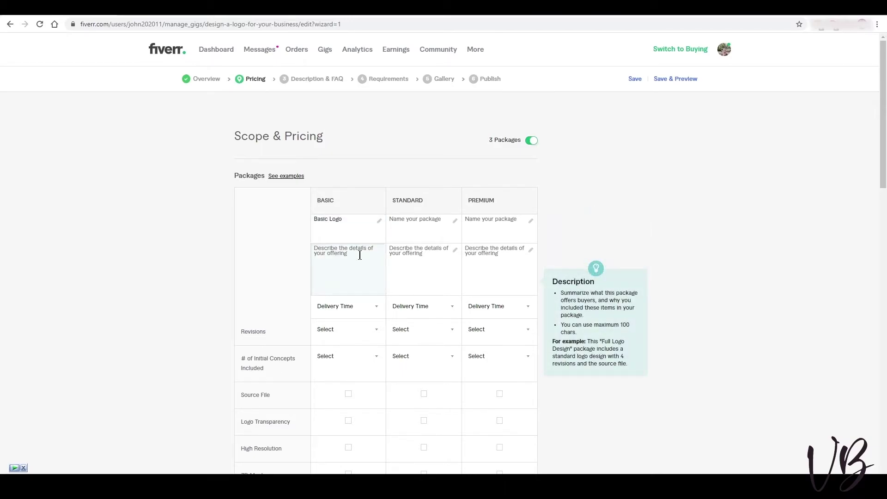
{"action": "type", "text": "This package means a very basic logo"}
{"action": "type", "text": "."}
{"action": "left_click", "coordinate": [353, 228]}
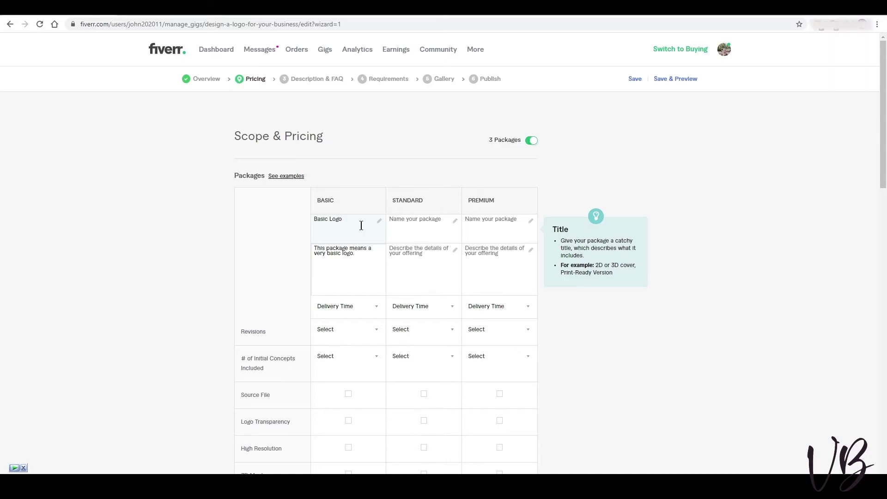
Step: Name the Standard package 'Standart Logo/ Package', described as 'This service includes a normal logo design'
{"action": "left_click", "coordinate": [416, 230]}
{"action": "type", "text": "Standart Logo"}
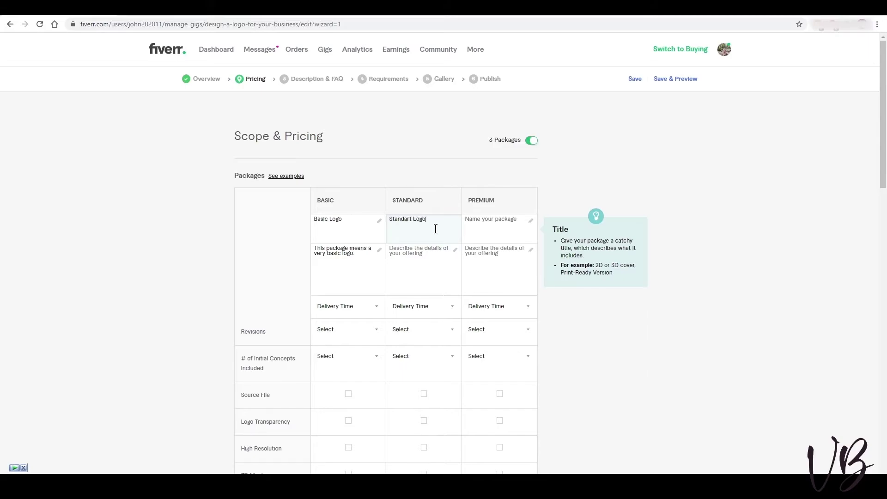
{"action": "type", "text": "/ Package"}
{"action": "left_click", "coordinate": [435, 253]}
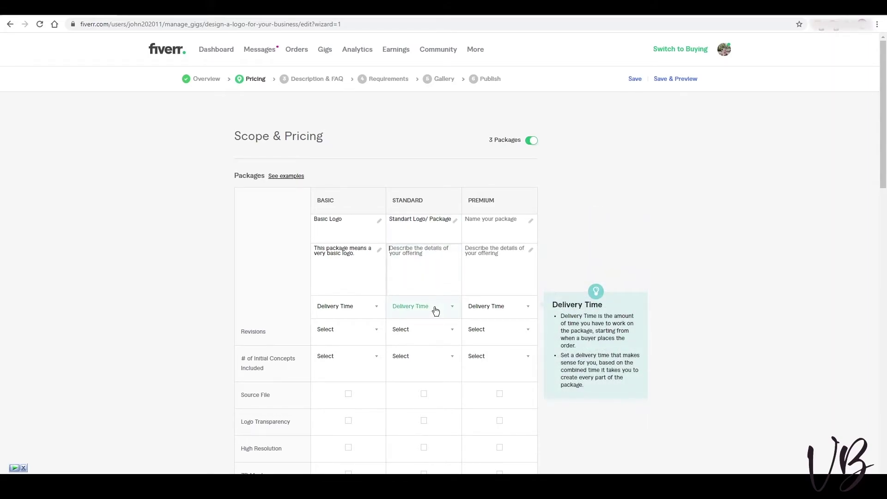
{"action": "type", "text": "This service includes a normal logo design."}
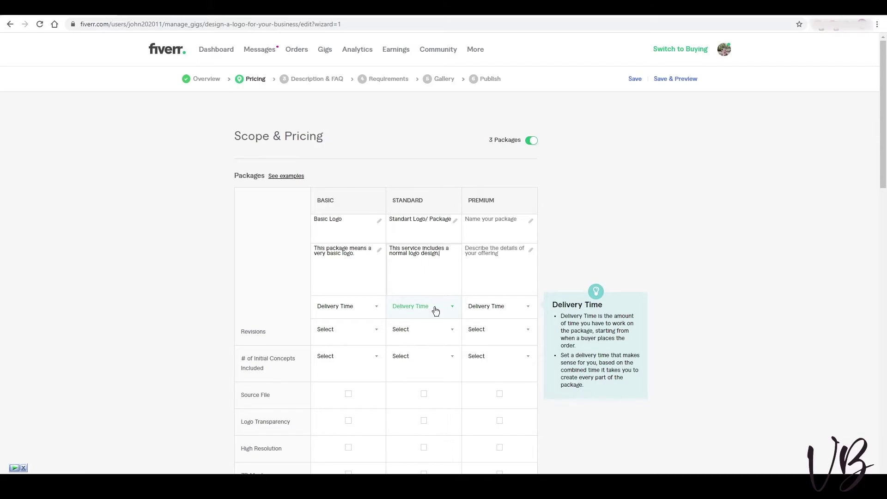
Step: Name the Premium package 'Premium Logo' and describe modern logo design, conception and many revisions
{"action": "left_click", "coordinate": [480, 254]}
{"action": "left_click", "coordinate": [478, 234]}
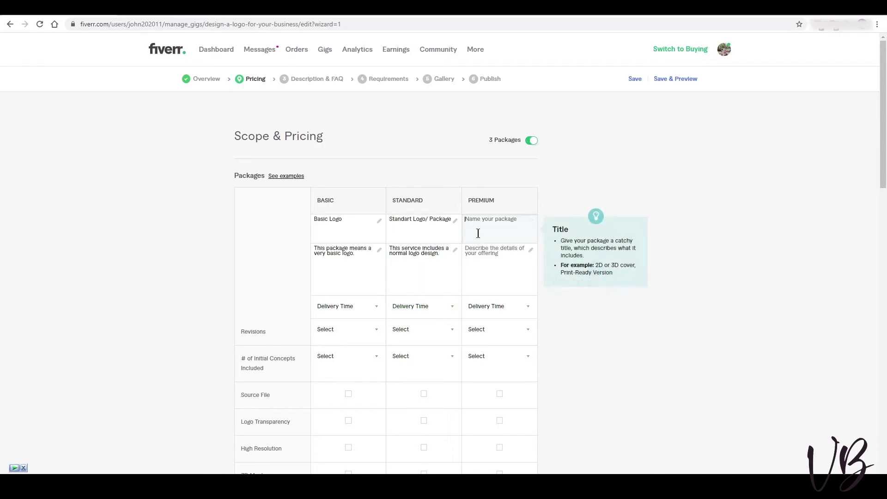
{"action": "type", "text": "Premium Logo"}
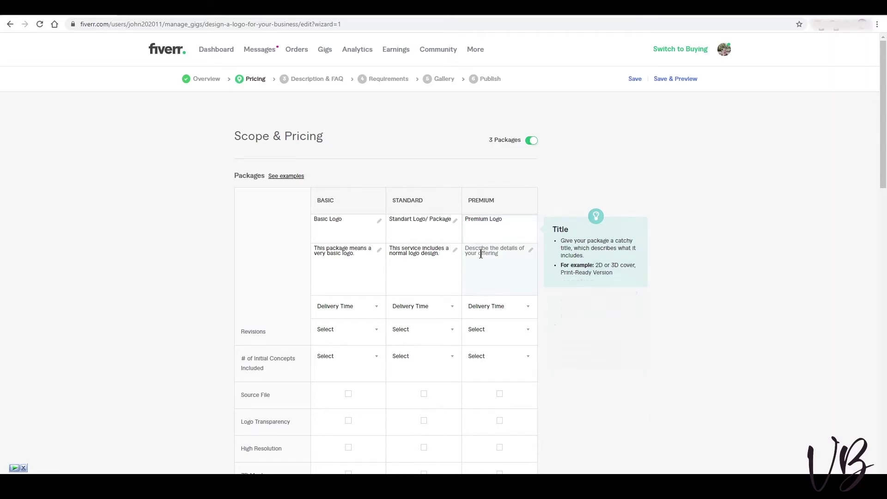
{"action": "left_click", "coordinate": [481, 254]}
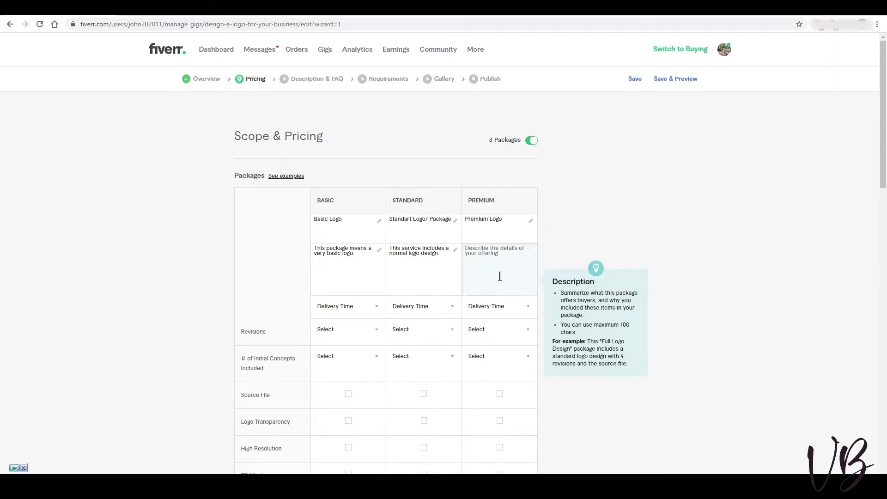
{"action": "type", "text": "This service includes a modern logo design"}
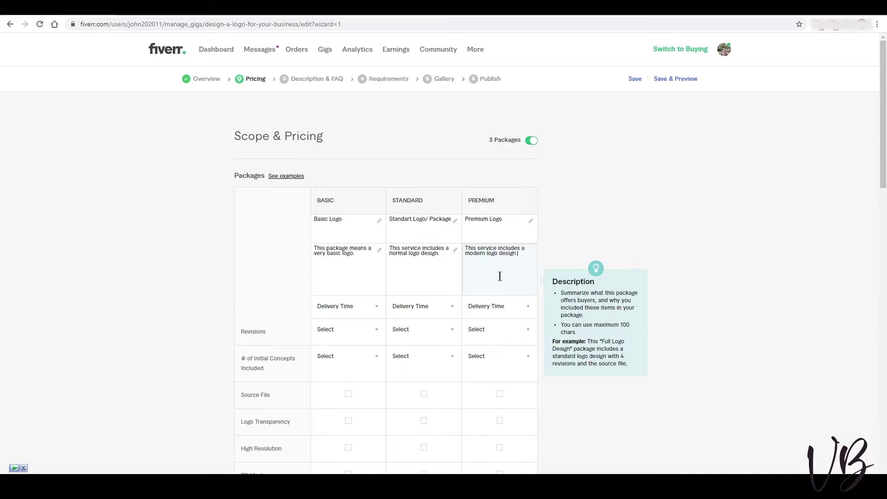
{"action": "type", "text": "conception and many reviws."}
Step: Correct the misspelled 'reviws' at the end of the Premium description
{"action": "left_click", "coordinate": [475, 263]}
{"action": "type", "text": "e"}
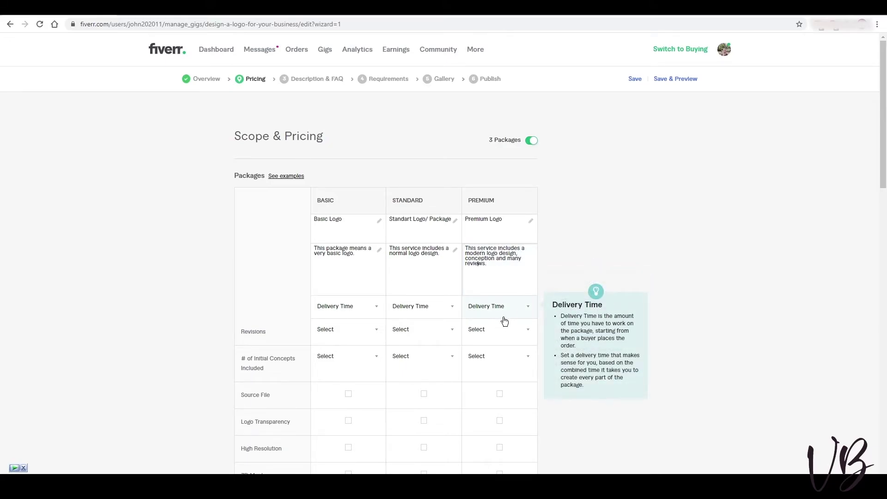
{"action": "left_click", "coordinate": [510, 271]}
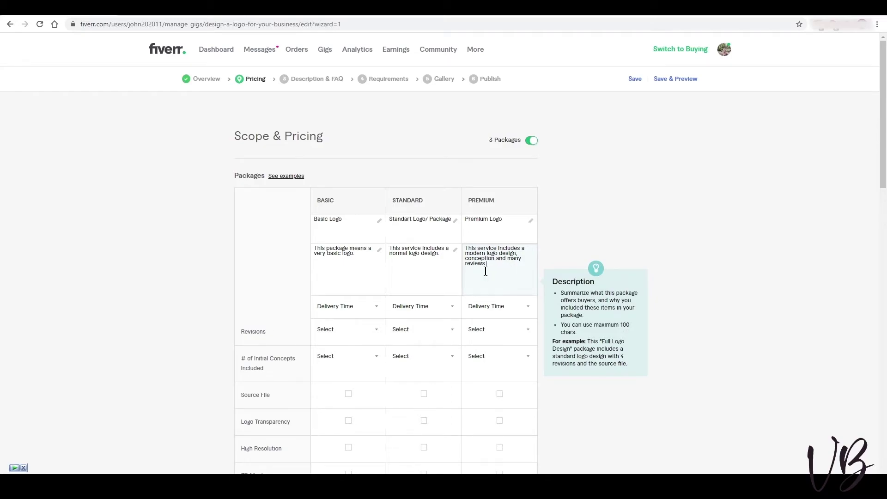
{"action": "double_click", "coordinate": [486, 271]}
{"action": "type", "text": "revi"}
{"action": "type", "text": "sons."}
{"action": "type", "text": "i"}
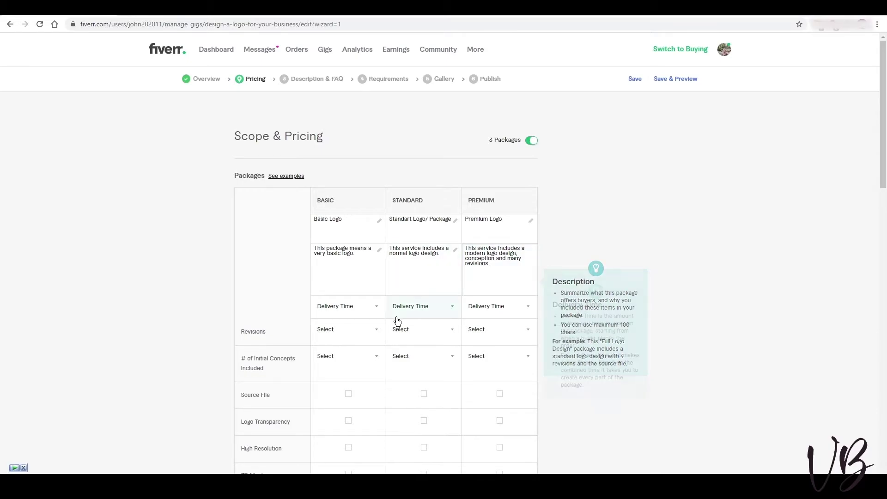
Step: Give the Basic package 1 Day Delivery and 2 revisions
{"action": "left_click", "coordinate": [339, 317]}
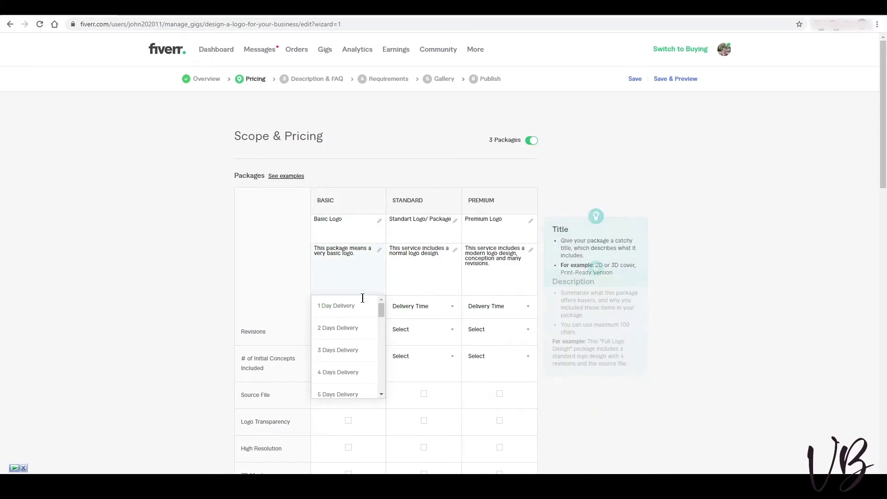
{"action": "left_click", "coordinate": [351, 308]}
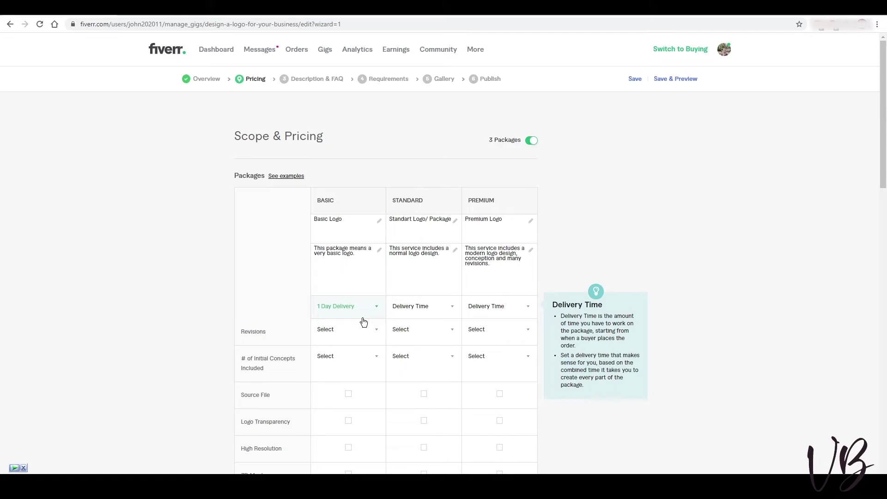
{"action": "left_click", "coordinate": [371, 337]}
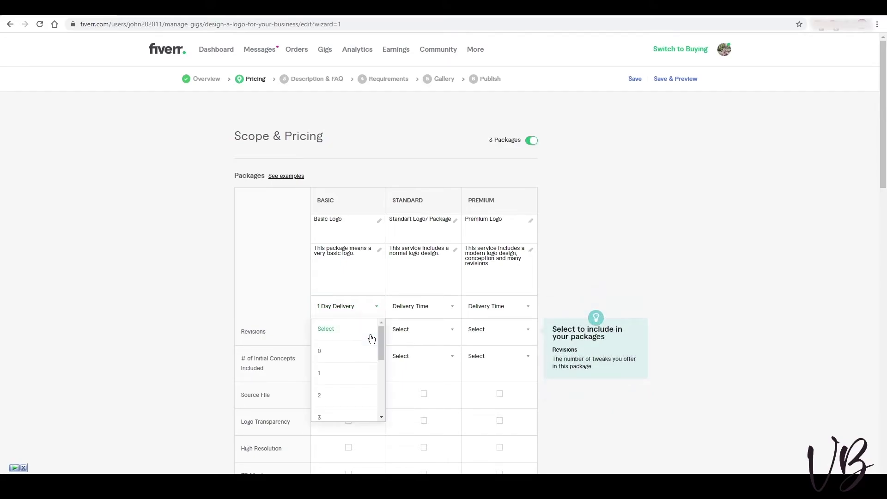
{"action": "scroll", "coordinate": [363, 397], "scroll_direction": "down", "scroll_amount": 3}
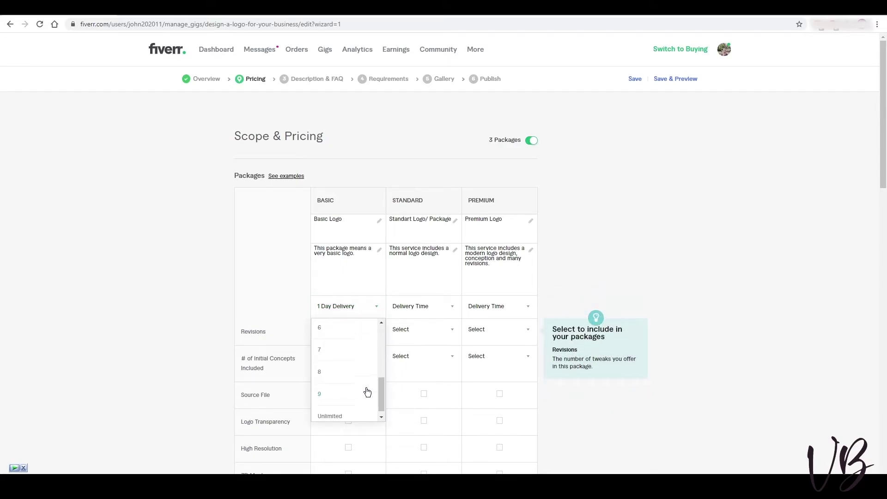
{"action": "scroll", "coordinate": [368, 392], "scroll_direction": "up", "scroll_amount": 3}
{"action": "left_click", "coordinate": [338, 397]}
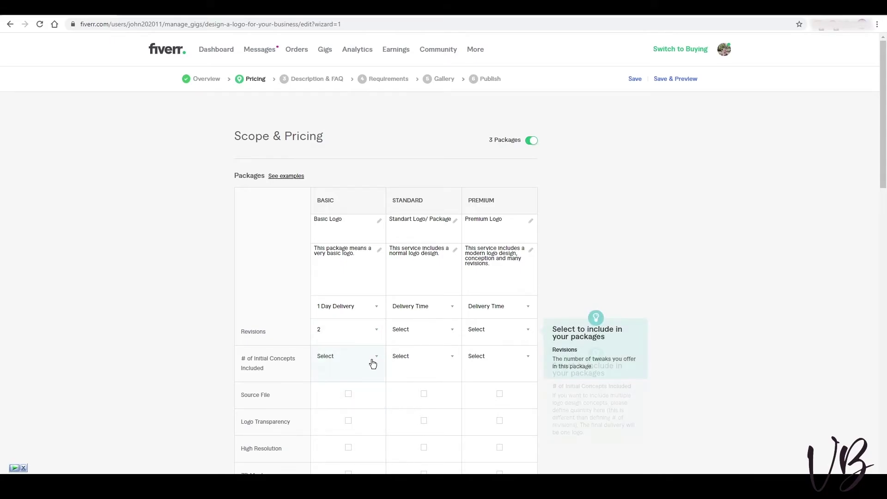
Step: Leave the source file out of the Basic package and price it at $15
{"action": "scroll", "coordinate": [373, 365], "scroll_direction": "down", "scroll_amount": 2}
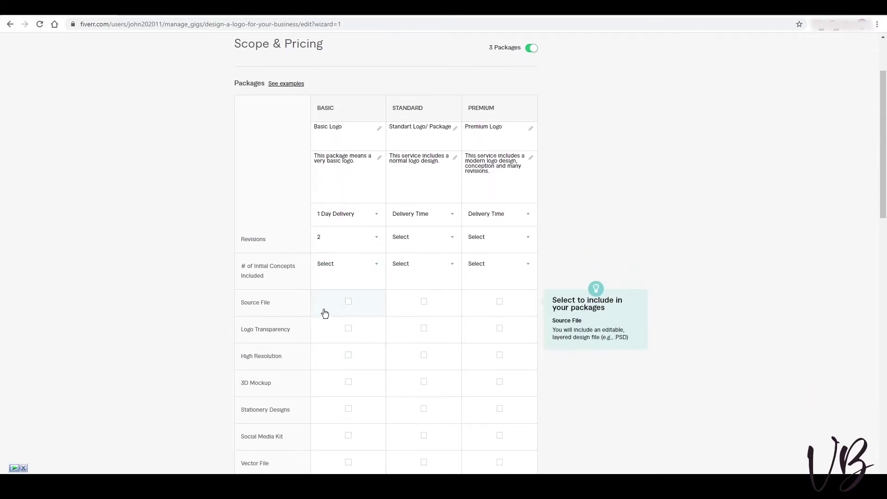
{"action": "left_click", "coordinate": [354, 310]}
{"action": "scroll", "coordinate": [358, 315], "scroll_direction": "up", "scroll_amount": 2}
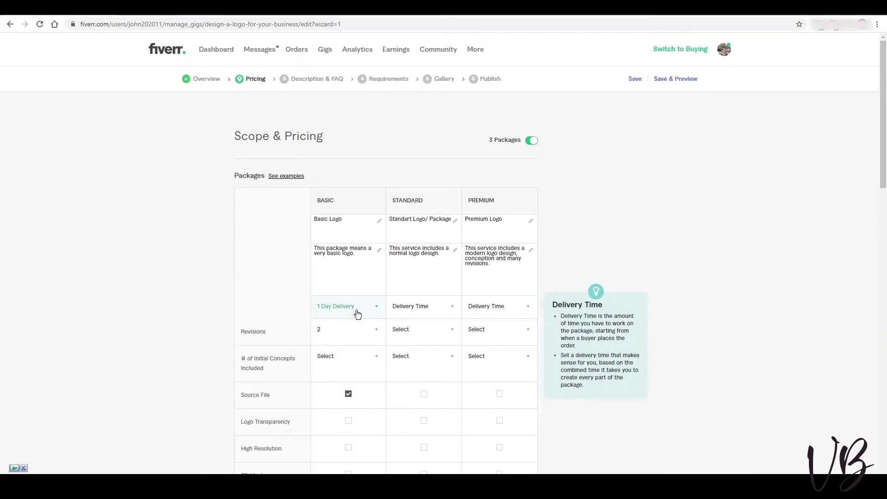
{"action": "left_click", "coordinate": [348, 394]}
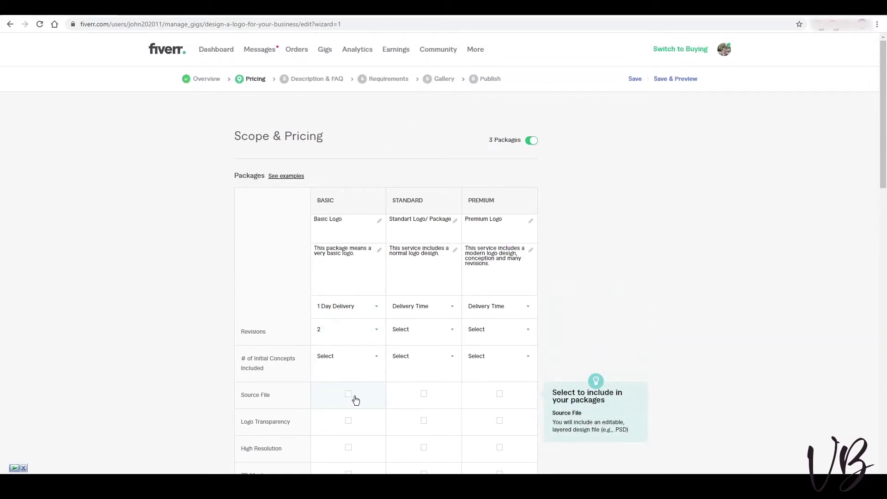
{"action": "scroll", "coordinate": [376, 368], "scroll_direction": "down", "scroll_amount": 4}
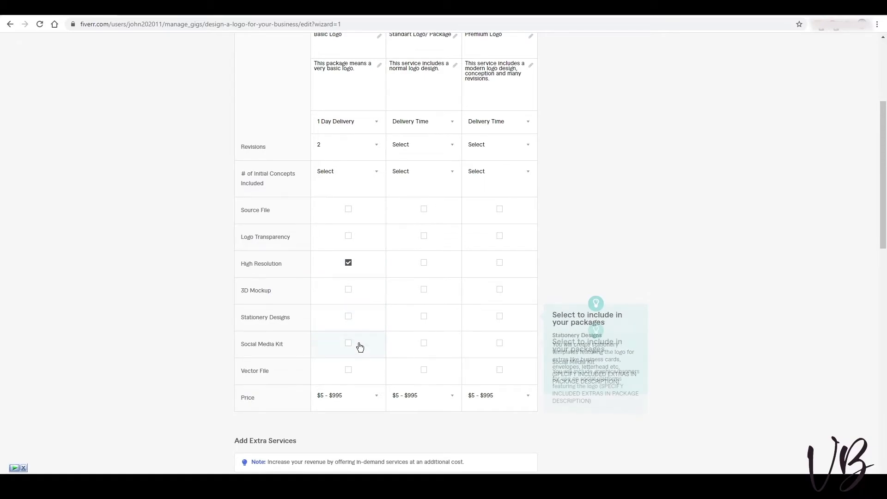
{"action": "scroll", "coordinate": [372, 330], "scroll_direction": "down", "scroll_amount": 3}
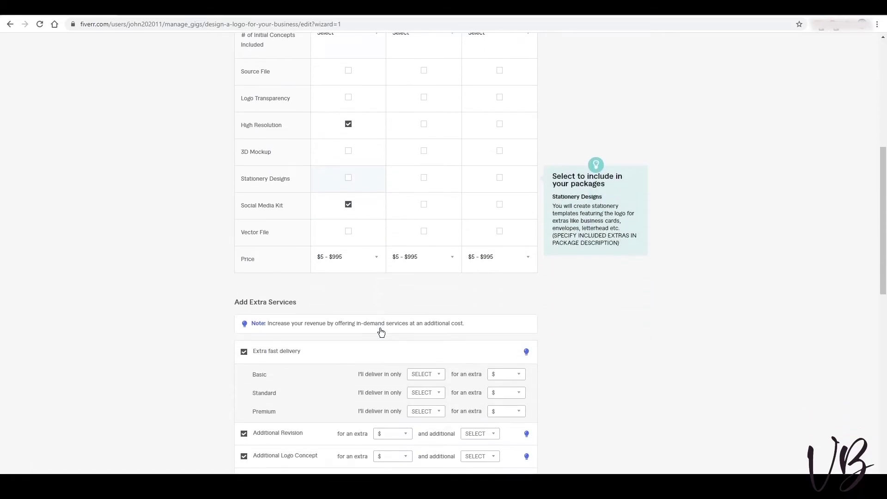
{"action": "left_click", "coordinate": [367, 260]}
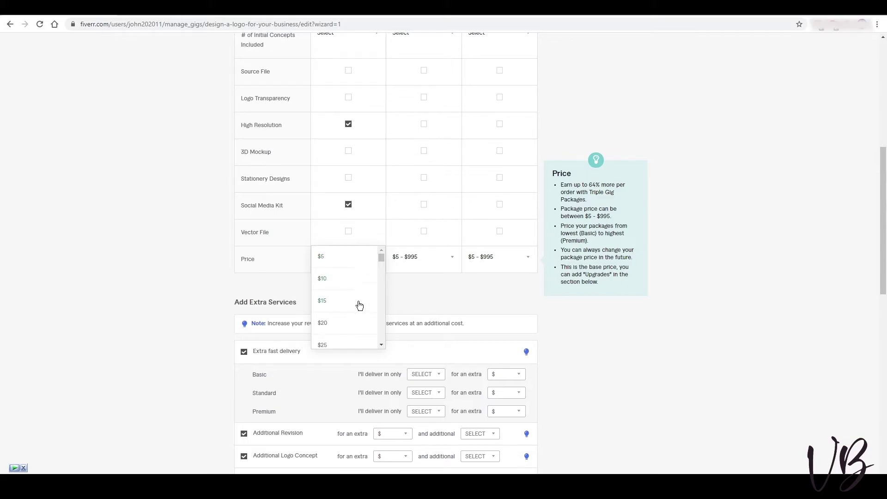
{"action": "left_click", "coordinate": [322, 300]}
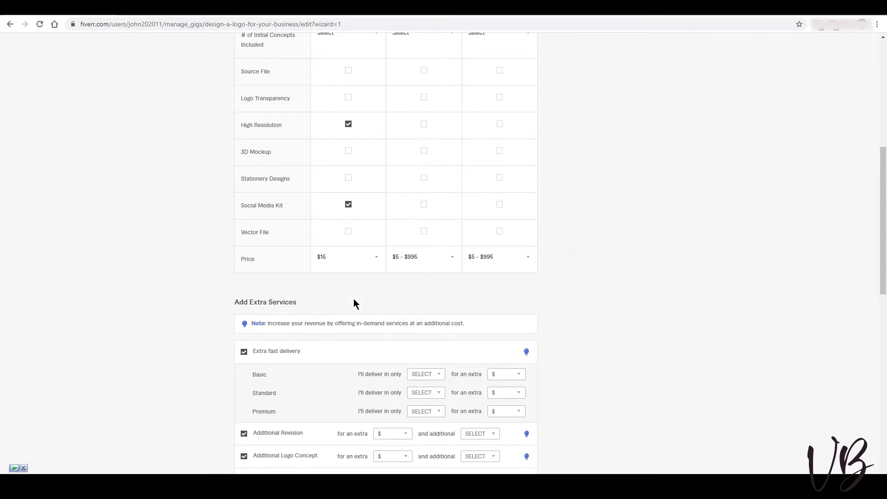
{"action": "scroll", "coordinate": [455, 317], "scroll_direction": "up", "scroll_amount": 7}
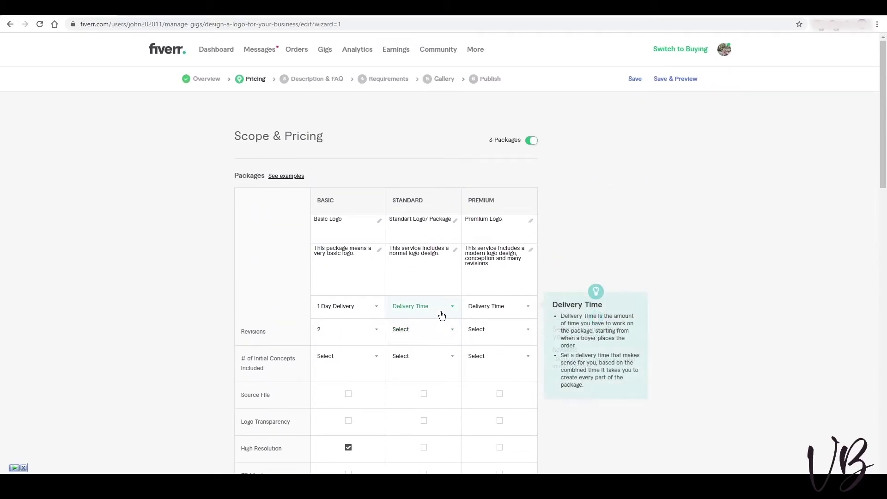
Step: Give the Standard package 3 Days Delivery and 3 revisions
{"action": "left_click", "coordinate": [441, 314]}
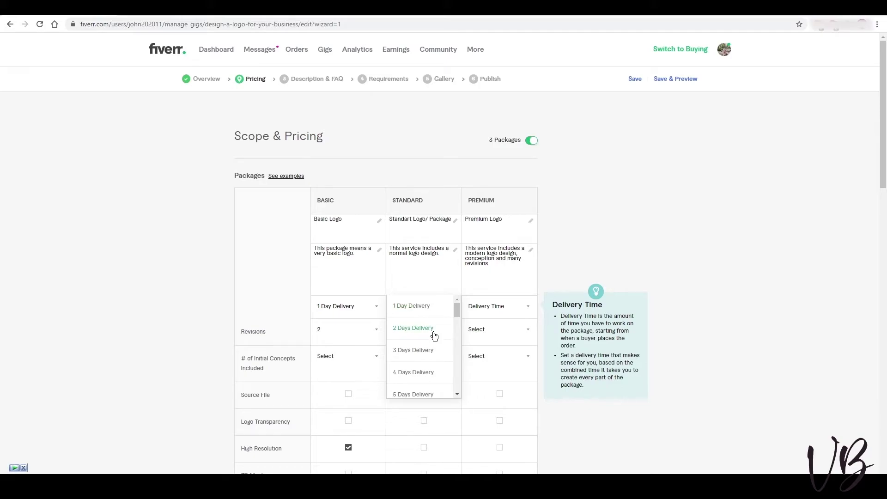
{"action": "left_click", "coordinate": [435, 350]}
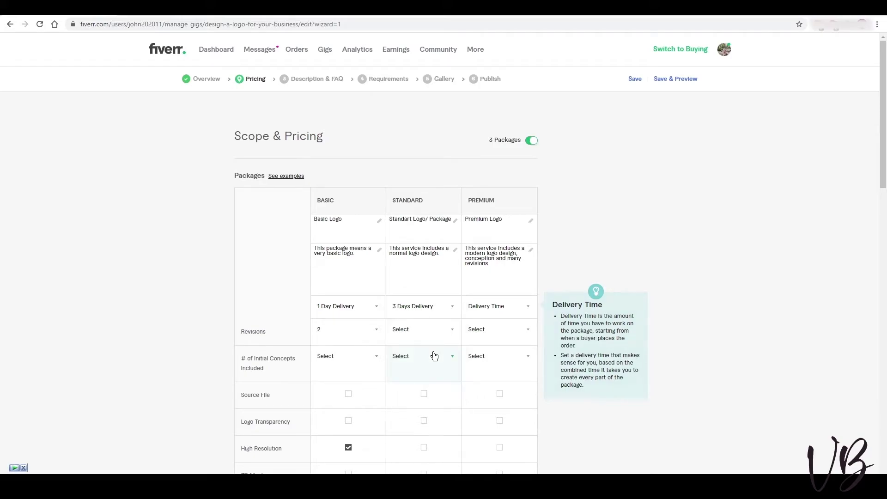
{"action": "left_click", "coordinate": [438, 344]}
{"action": "scroll", "coordinate": [445, 394], "scroll_direction": "down", "scroll_amount": 2}
{"action": "left_click", "coordinate": [423, 373]}
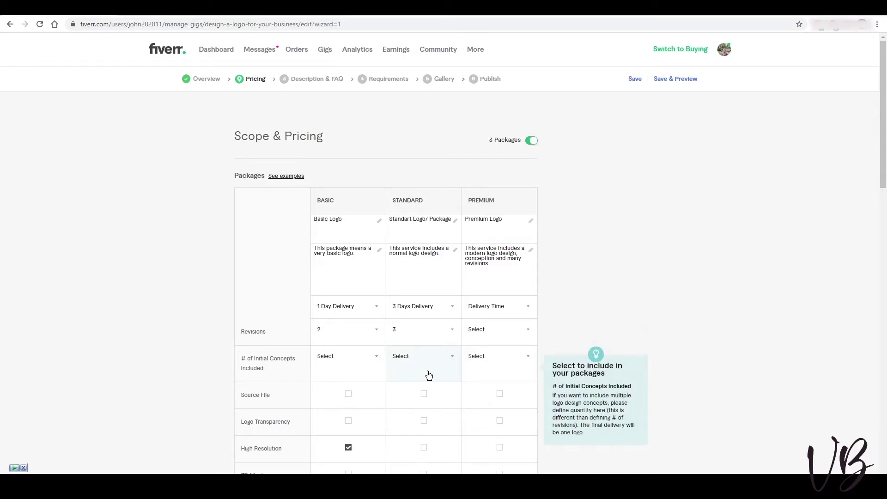
Step: Include logo transparency, high resolution, social media kit and vector file in Standard, priced at $35
{"action": "scroll", "coordinate": [432, 378], "scroll_direction": "down", "scroll_amount": 2}
{"action": "left_click", "coordinate": [424, 329]}
{"action": "left_click", "coordinate": [430, 360]}
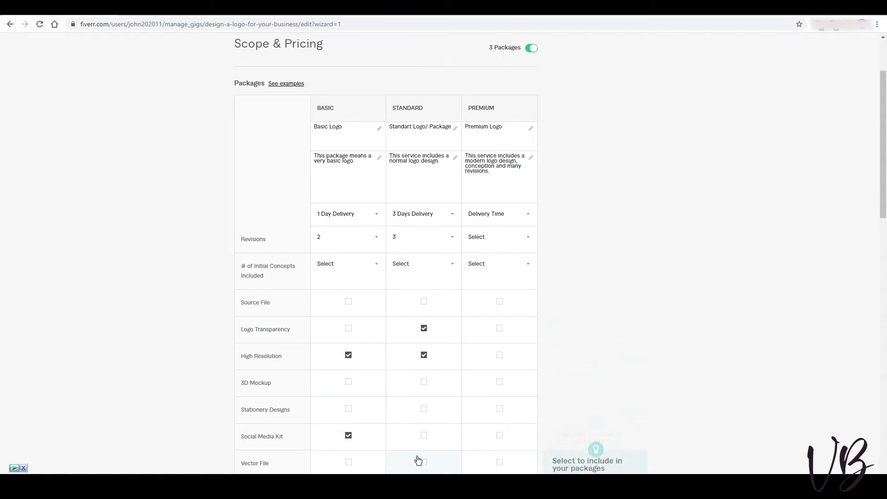
{"action": "left_click", "coordinate": [424, 437]}
{"action": "scroll", "coordinate": [413, 399], "scroll_direction": "down", "scroll_amount": 3}
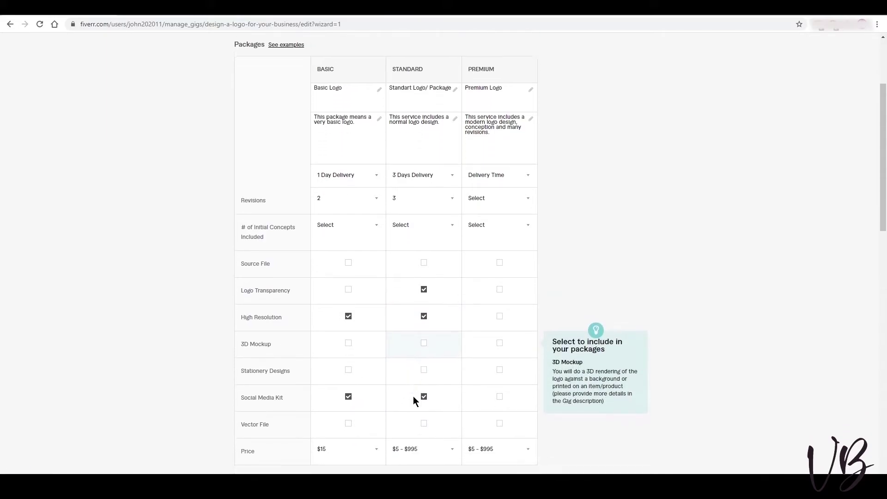
{"action": "left_click", "coordinate": [426, 329]}
{"action": "left_click", "coordinate": [428, 354]}
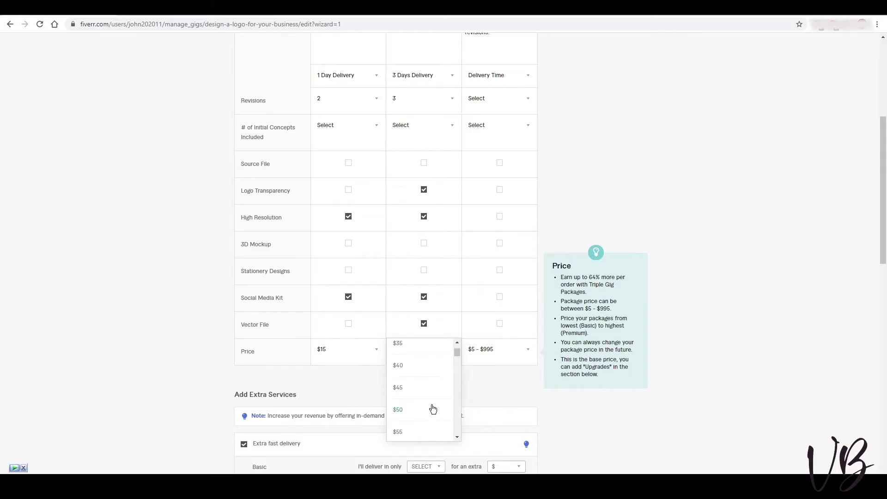
{"action": "left_click", "coordinate": [426, 362]}
{"action": "scroll", "coordinate": [495, 368], "scroll_direction": "up", "scroll_amount": 4}
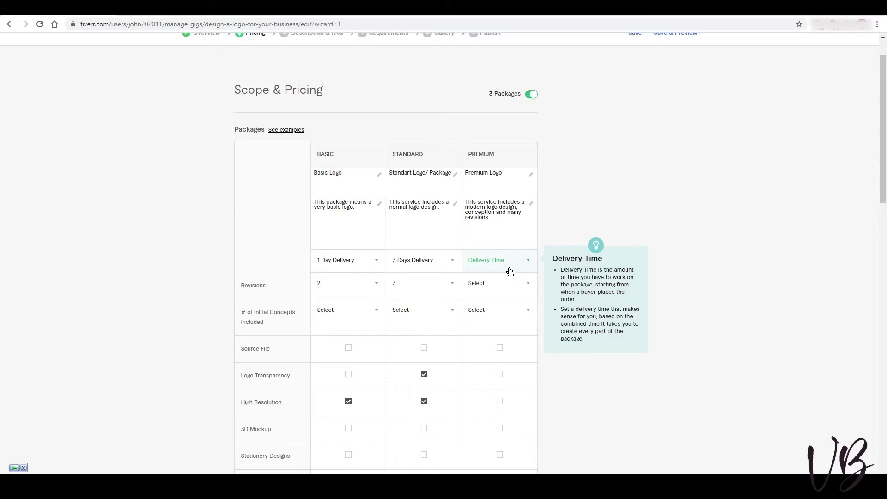
Step: Give the Premium package 5 Days Delivery and Unlimited revisions
{"action": "left_click", "coordinate": [509, 268]}
{"action": "scroll", "coordinate": [511, 326], "scroll_direction": "down", "scroll_amount": 1}
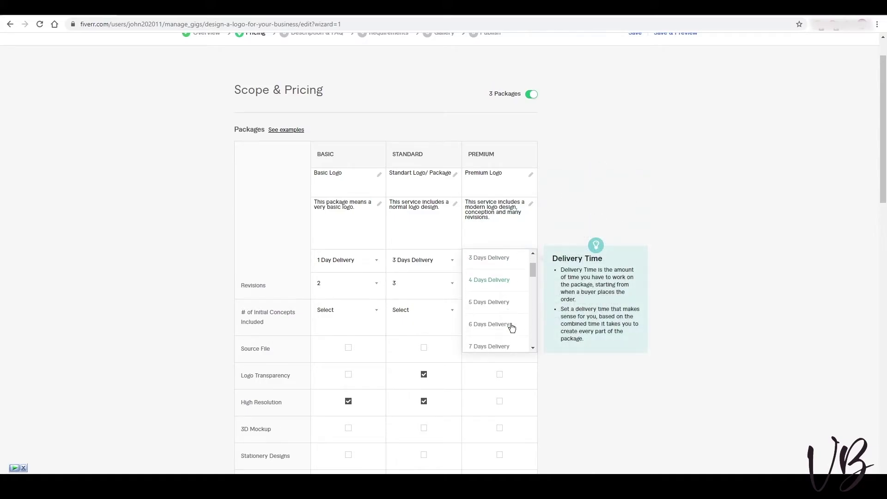
{"action": "left_click", "coordinate": [505, 312]}
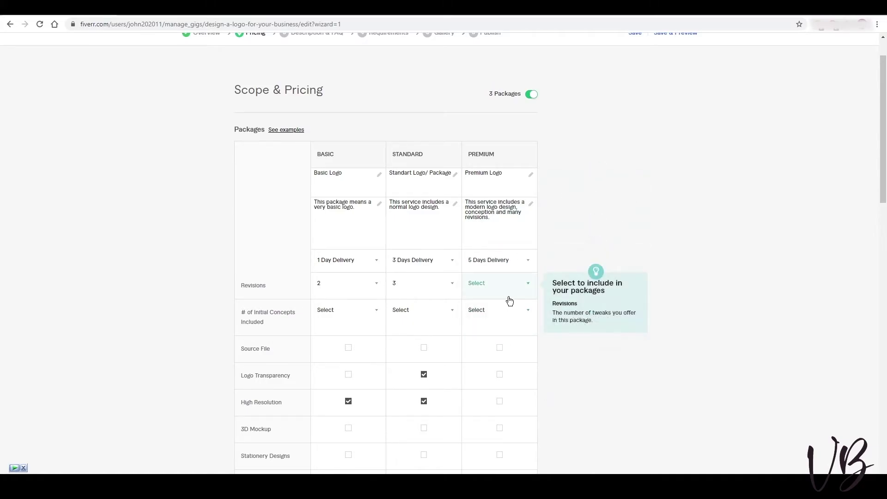
{"action": "left_click", "coordinate": [509, 298]}
{"action": "scroll", "coordinate": [505, 348], "scroll_direction": "down", "scroll_amount": 1}
{"action": "scroll", "coordinate": [505, 348], "scroll_direction": "down", "scroll_amount": 2}
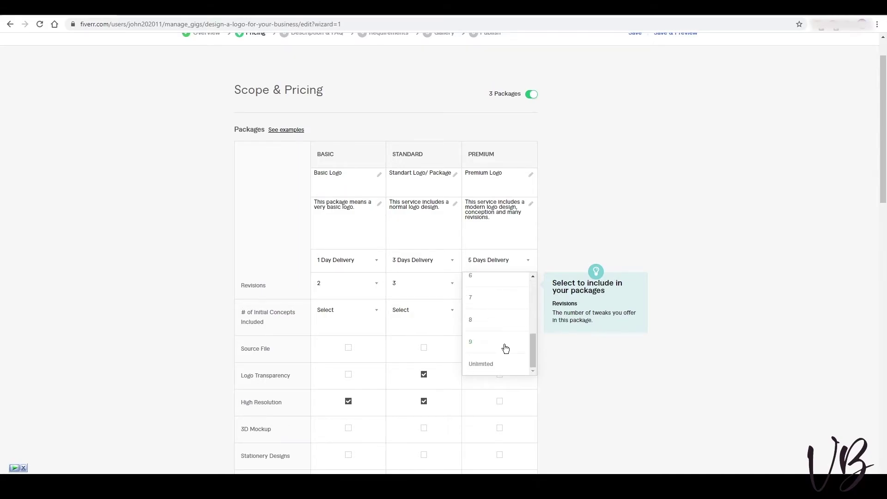
{"action": "left_click", "coordinate": [506, 349]}
{"action": "left_click", "coordinate": [507, 291]}
{"action": "left_click", "coordinate": [508, 363]}
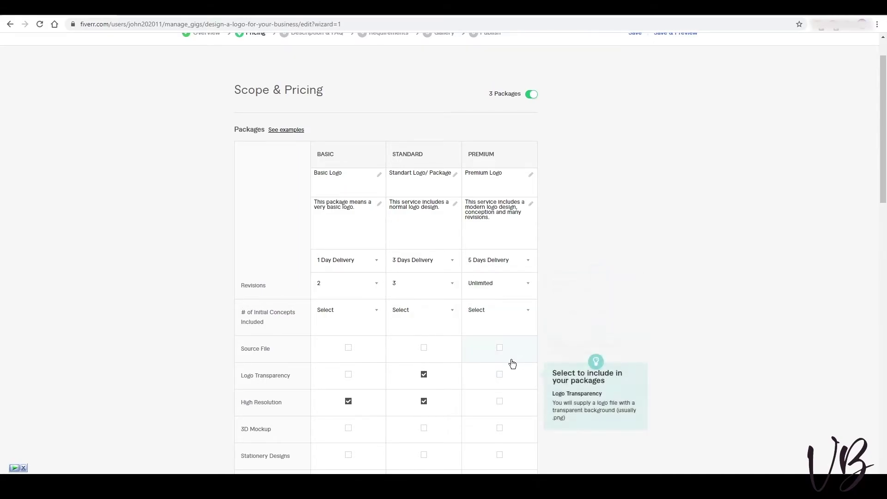
Step: Set the Premium package to 2 initial concepts
{"action": "left_click", "coordinate": [512, 311]}
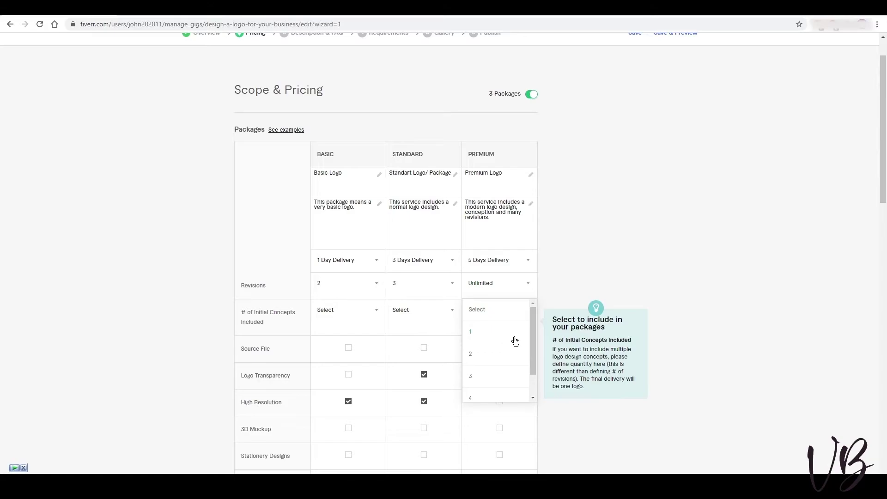
{"action": "left_click", "coordinate": [510, 322]}
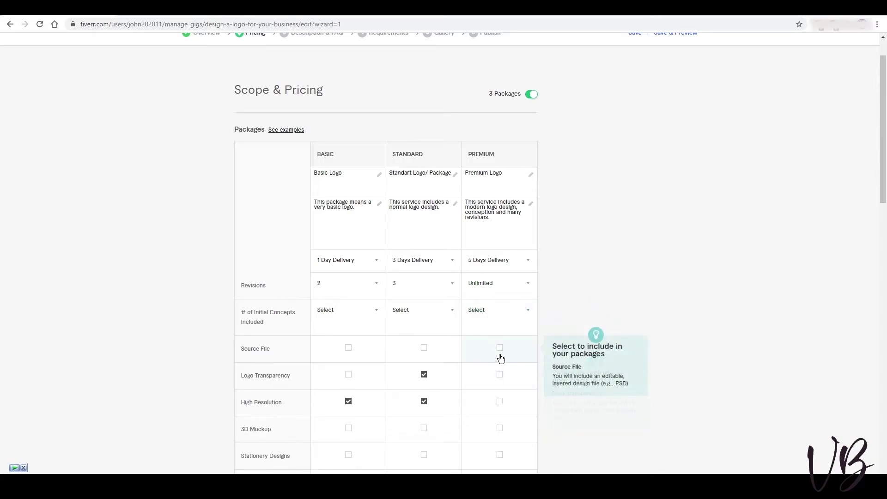
{"action": "left_click", "coordinate": [505, 323]}
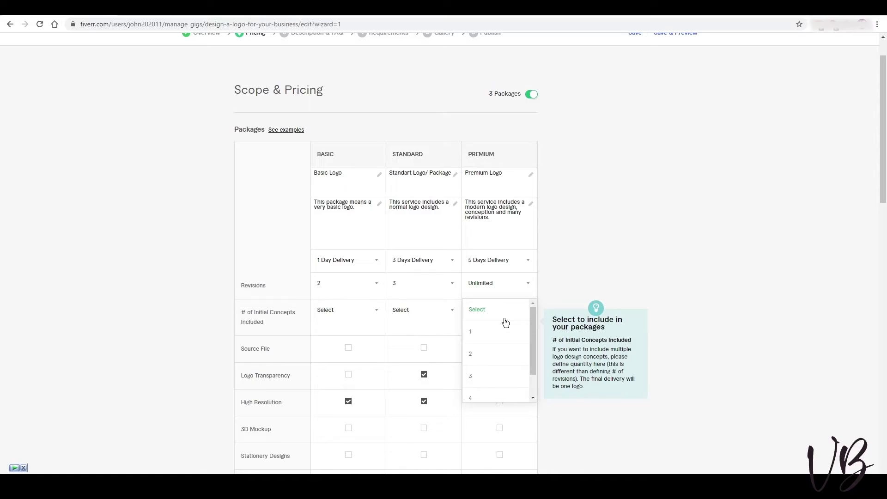
{"action": "left_click", "coordinate": [509, 358]}
Step: Include source file, transparency, high resolution, social kit, vector file, stationery and 3D mockup in Premium
{"action": "scroll", "coordinate": [511, 360], "scroll_direction": "down", "scroll_amount": 1}
{"action": "scroll", "coordinate": [511, 360], "scroll_direction": "down", "scroll_amount": 2}
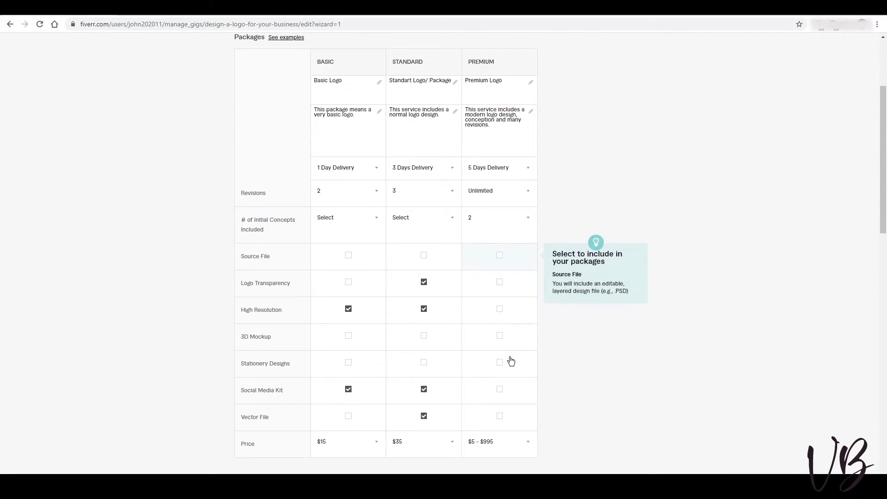
{"action": "left_click", "coordinate": [506, 261]}
{"action": "left_click", "coordinate": [505, 283]}
{"action": "left_click", "coordinate": [506, 310]}
{"action": "left_click", "coordinate": [506, 396]}
{"action": "left_click", "coordinate": [503, 422]}
{"action": "left_click", "coordinate": [486, 372]}
{"action": "left_click", "coordinate": [508, 342]}
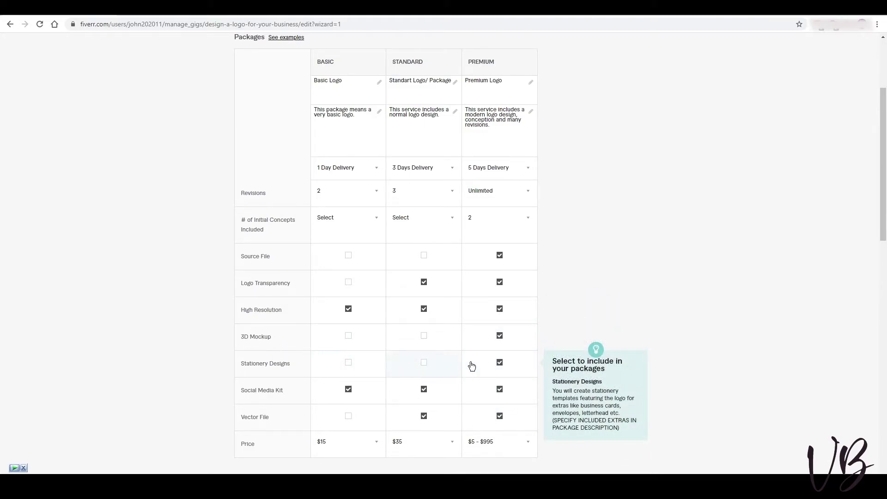
Step: Price the Premium package at $100
{"action": "scroll", "coordinate": [490, 376], "scroll_direction": "down", "scroll_amount": 3}
{"action": "left_click", "coordinate": [505, 316]}
{"action": "scroll", "coordinate": [501, 356], "scroll_direction": "down", "scroll_amount": 3}
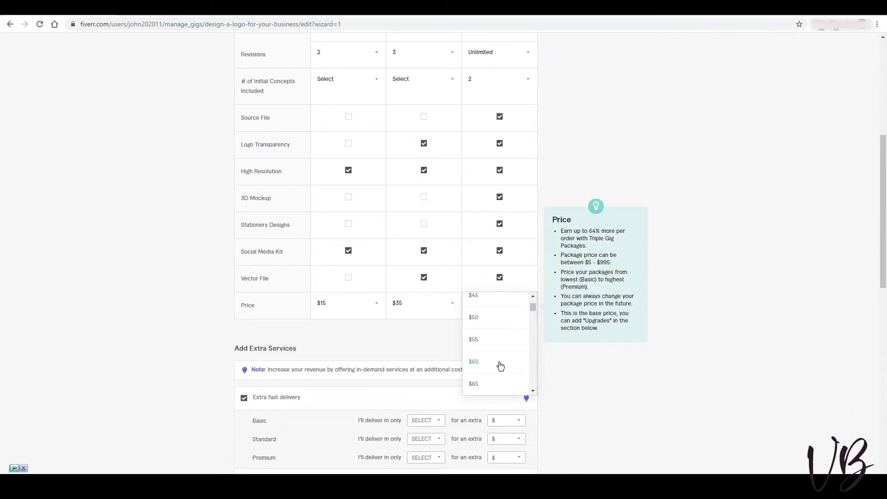
{"action": "scroll", "coordinate": [501, 365], "scroll_direction": "down", "scroll_amount": 3}
{"action": "left_click", "coordinate": [508, 357]}
{"action": "scroll", "coordinate": [365, 380], "scroll_direction": "down", "scroll_amount": 1}
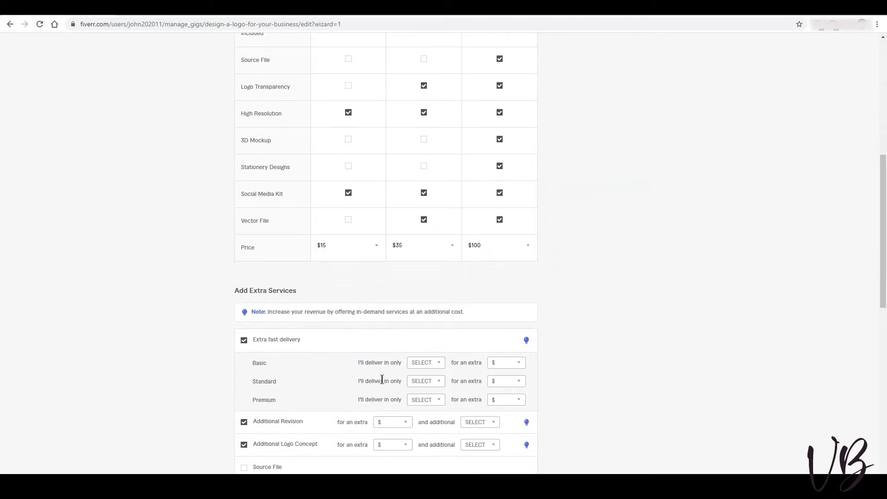
Step: Change the Basic package's delivery time to 2 Days Delivery
{"action": "scroll", "coordinate": [382, 379], "scroll_direction": "down", "scroll_amount": 3}
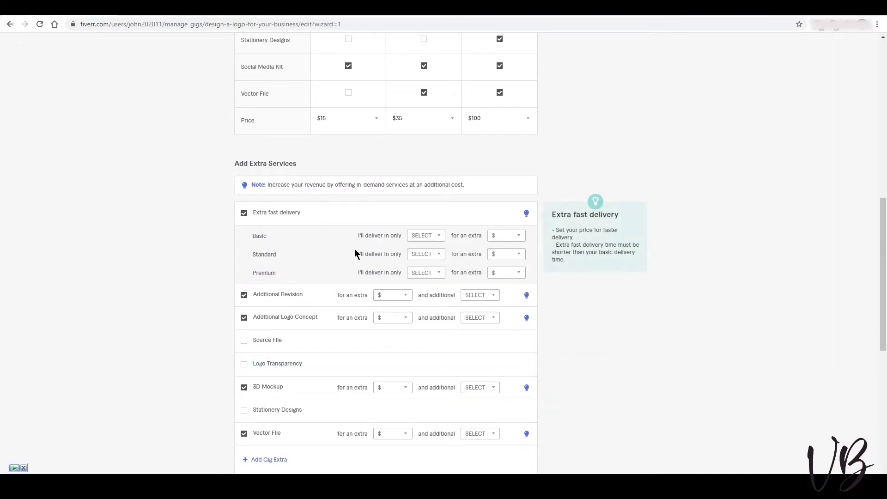
{"action": "left_click", "coordinate": [439, 236]}
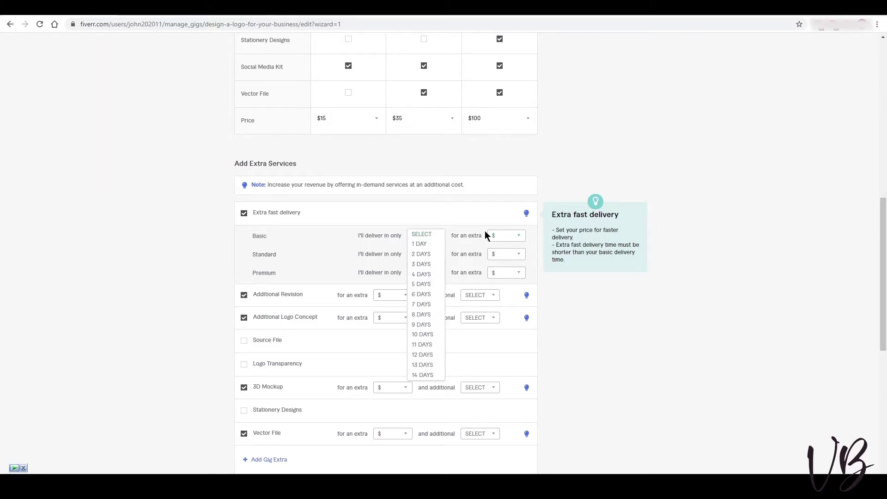
{"action": "scroll", "coordinate": [375, 252], "scroll_direction": "up", "scroll_amount": 4}
{"action": "scroll", "coordinate": [374, 252], "scroll_direction": "up", "scroll_amount": 4}
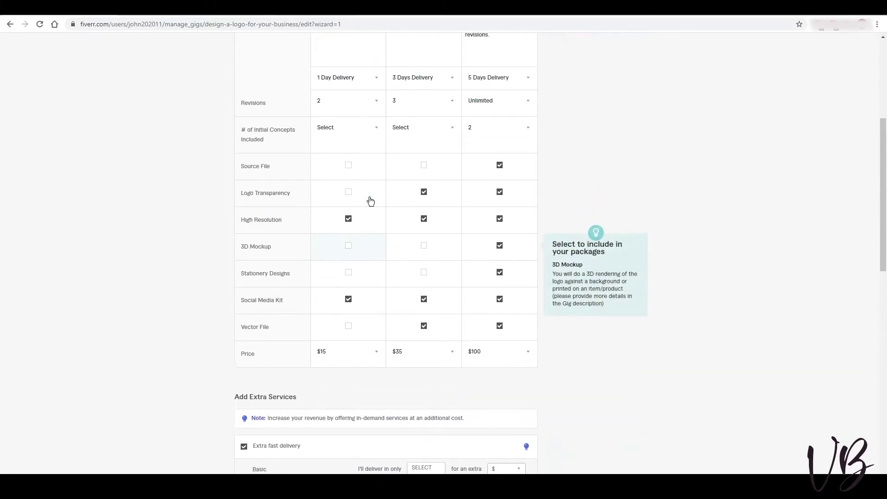
{"action": "left_click", "coordinate": [362, 221]}
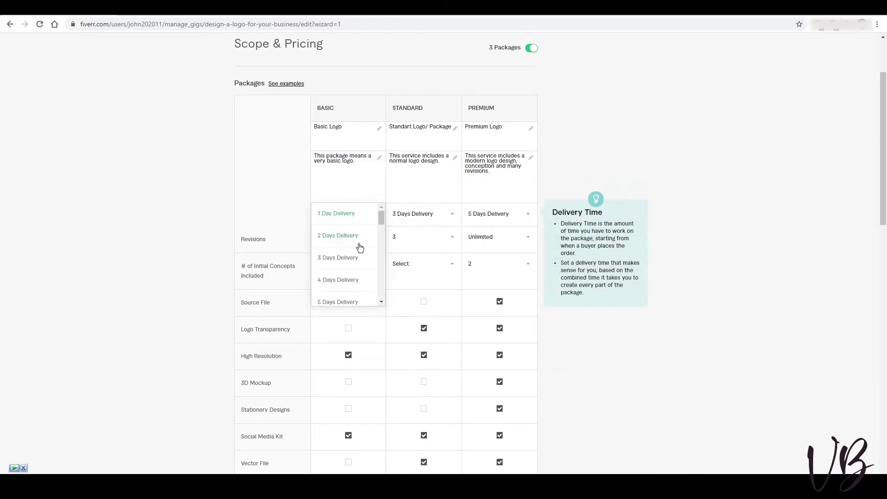
{"action": "left_click", "coordinate": [359, 243]}
Step: Offer Basic extra-fast delivery in 1 day for $10
{"action": "scroll", "coordinate": [416, 296], "scroll_direction": "down", "scroll_amount": 8}
{"action": "scroll", "coordinate": [430, 328], "scroll_direction": "down", "scroll_amount": 3}
{"action": "scroll", "coordinate": [430, 326], "scroll_direction": "up", "scroll_amount": 3}
{"action": "left_click", "coordinate": [426, 236]}
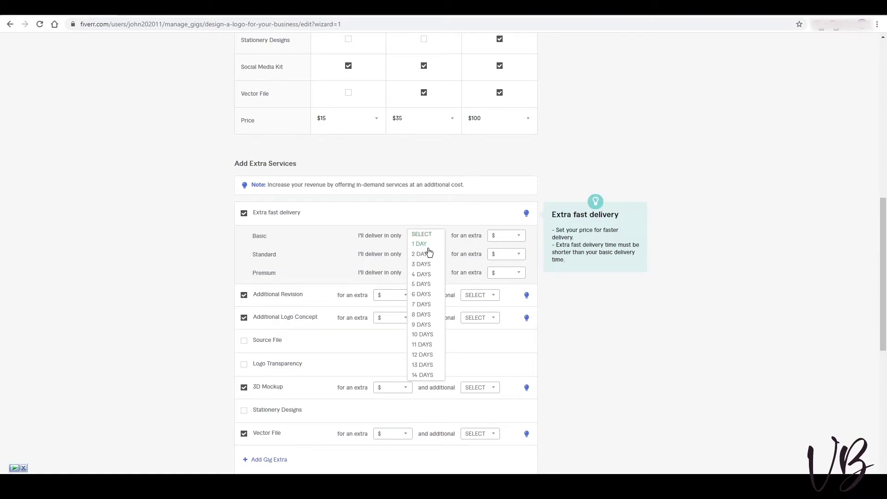
{"action": "left_click", "coordinate": [426, 244]}
{"action": "left_click", "coordinate": [520, 237]}
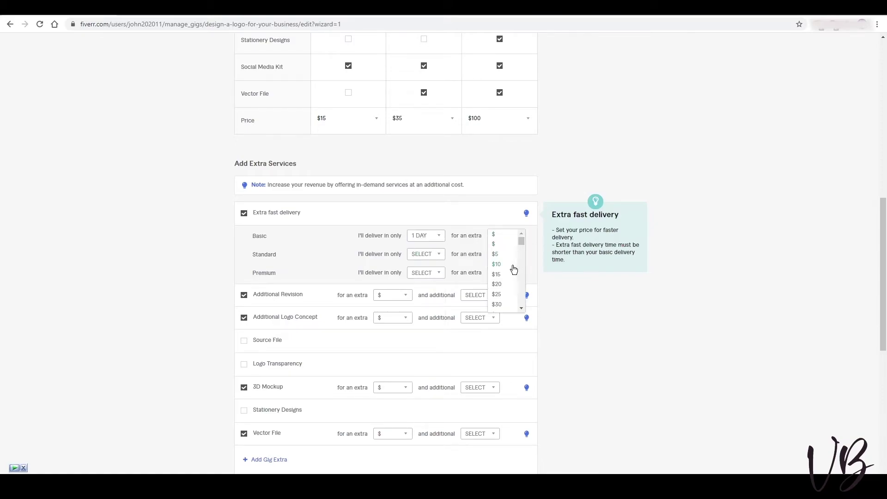
{"action": "left_click", "coordinate": [508, 263]}
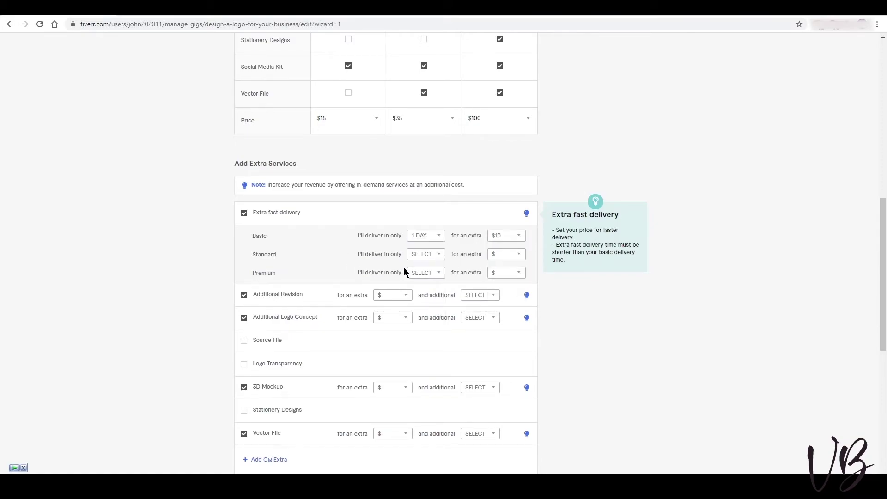
Step: Set Standard extra-fast delivery to 2 days for $15
{"action": "scroll", "coordinate": [442, 265], "scroll_direction": "up", "scroll_amount": 5}
{"action": "scroll", "coordinate": [442, 265], "scroll_direction": "up", "scroll_amount": 1}
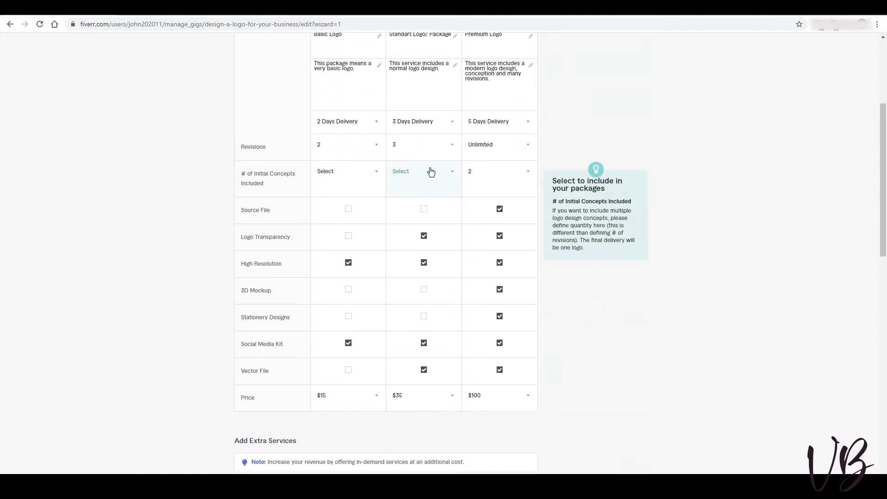
{"action": "scroll", "coordinate": [441, 323], "scroll_direction": "down", "scroll_amount": 6}
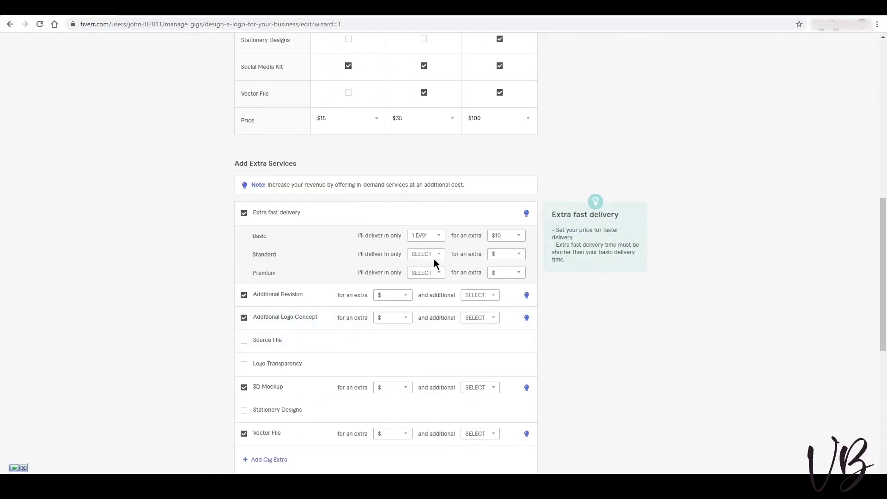
{"action": "scroll", "coordinate": [436, 264], "scroll_direction": "up", "scroll_amount": 1}
{"action": "left_click", "coordinate": [434, 281]}
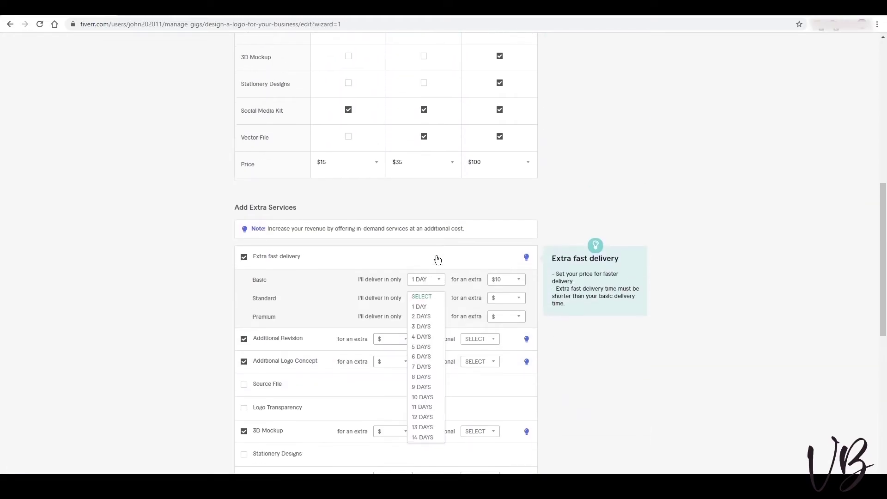
{"action": "left_click", "coordinate": [435, 319]}
{"action": "left_click", "coordinate": [517, 302]}
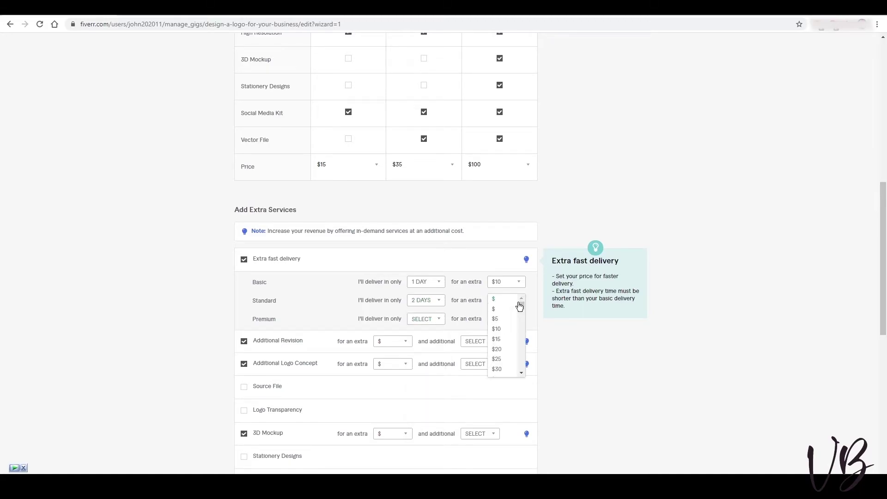
{"action": "left_click", "coordinate": [510, 343]}
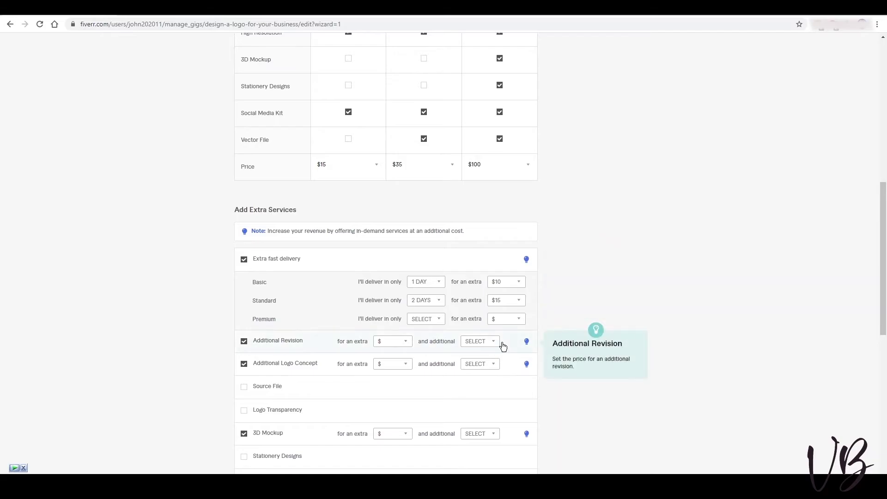
Step: Set Premium extra-fast delivery to 3 days for $25
{"action": "left_click", "coordinate": [433, 324]}
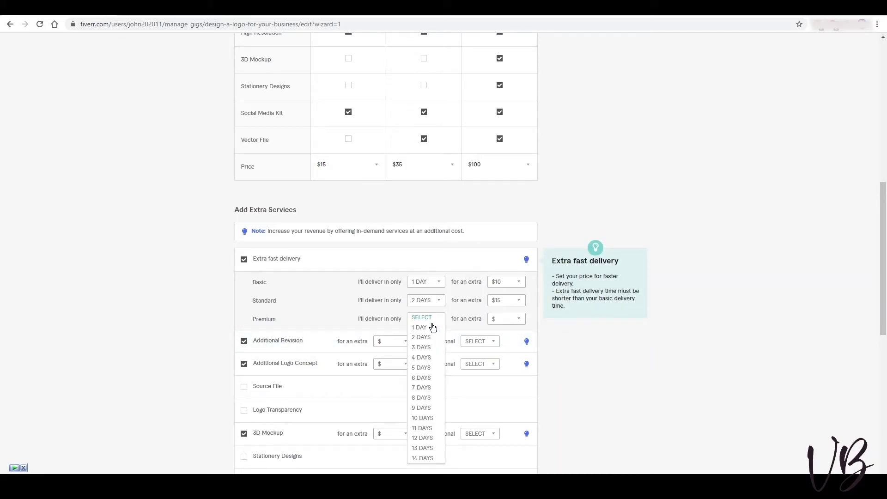
{"action": "left_click", "coordinate": [426, 349]}
{"action": "left_click", "coordinate": [516, 320]}
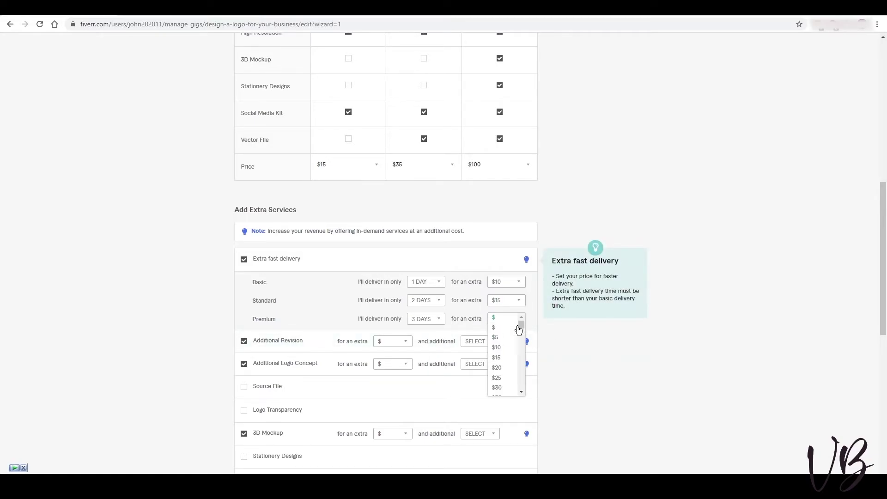
{"action": "left_click", "coordinate": [510, 382]}
{"action": "scroll", "coordinate": [404, 367], "scroll_direction": "down", "scroll_amount": 3}
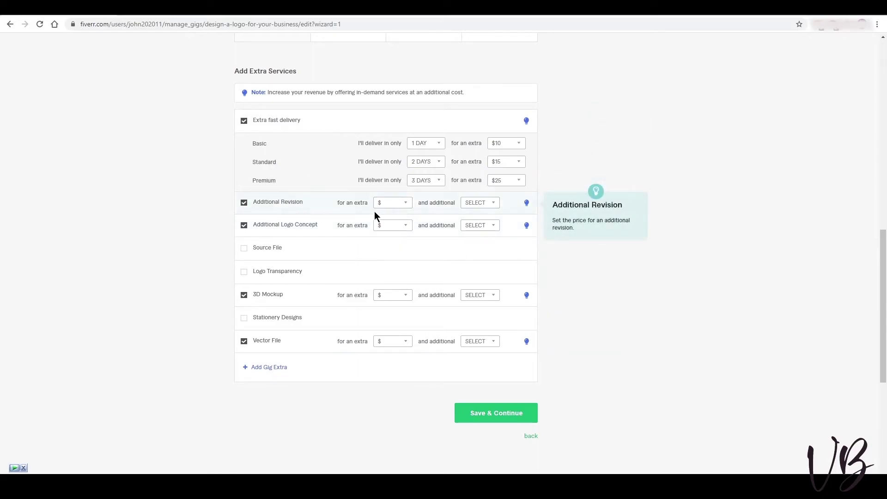
Step: Price an Additional Revision at $5 with 1 extra day
{"action": "left_click", "coordinate": [391, 206]}
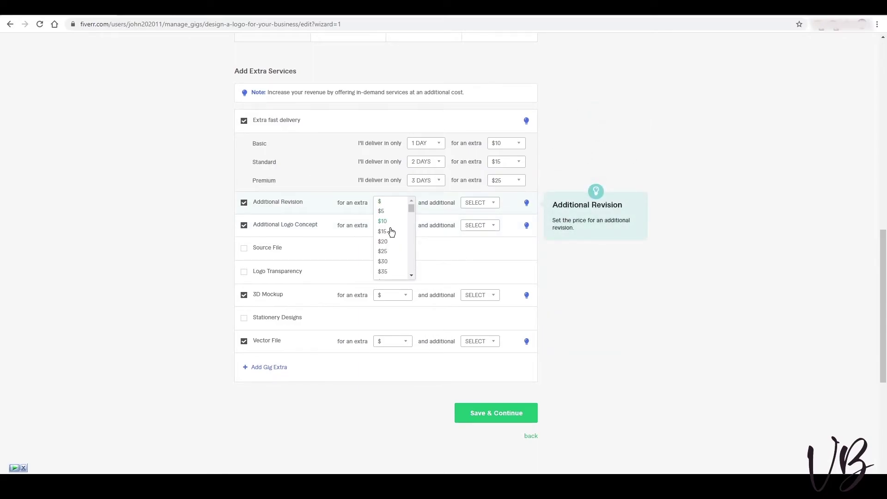
{"action": "left_click", "coordinate": [383, 211]}
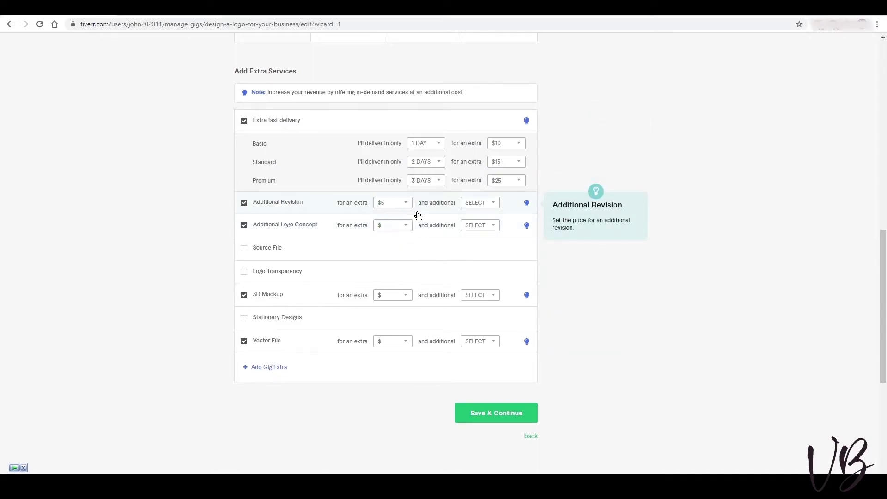
{"action": "left_click", "coordinate": [498, 206]}
{"action": "left_click", "coordinate": [485, 216]}
Step: Drop the Additional Logo Concept extra and offer Source File for $10
{"action": "left_click", "coordinate": [407, 226]}
{"action": "left_click", "coordinate": [391, 237]}
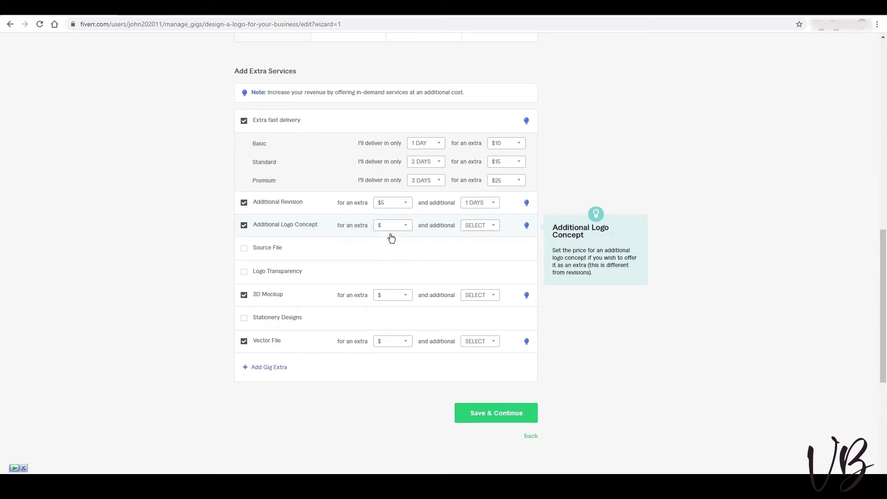
{"action": "left_click", "coordinate": [244, 226]}
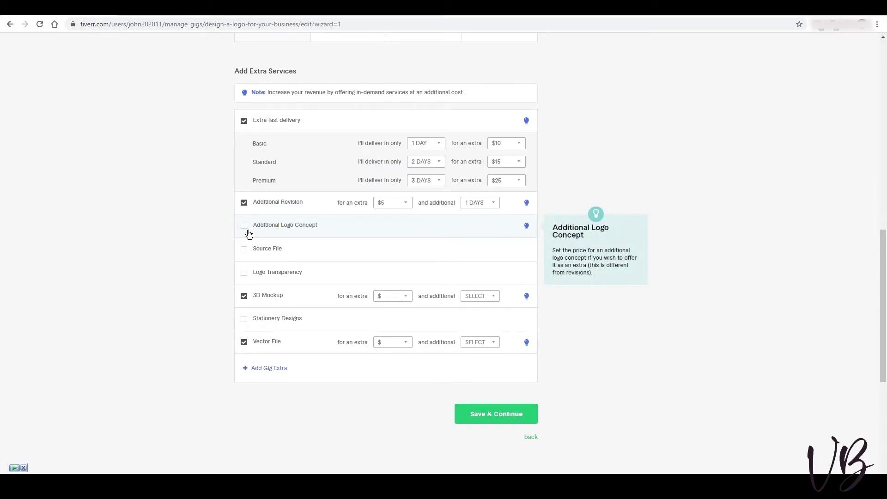
{"action": "left_click", "coordinate": [247, 254]}
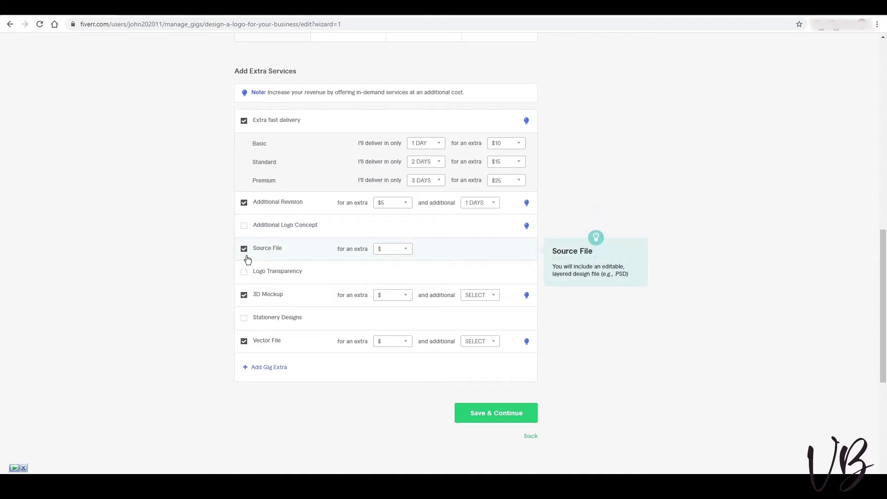
{"action": "left_click", "coordinate": [406, 252]}
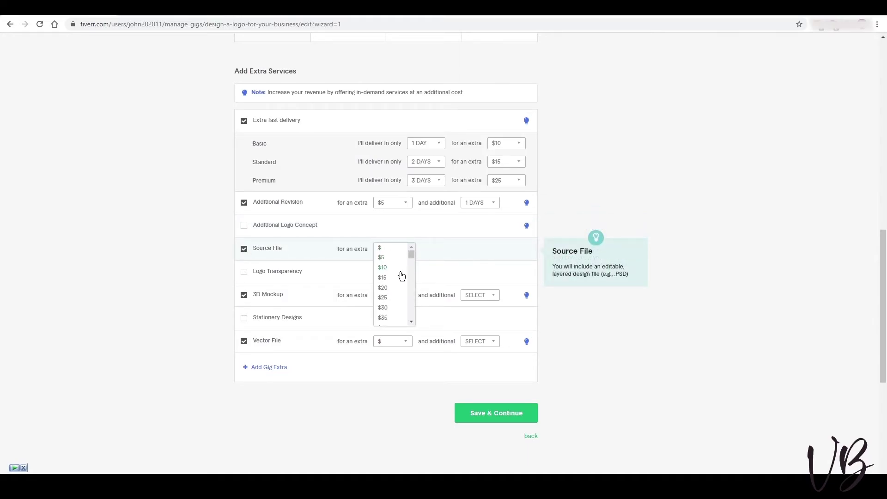
{"action": "left_click", "coordinate": [396, 268]}
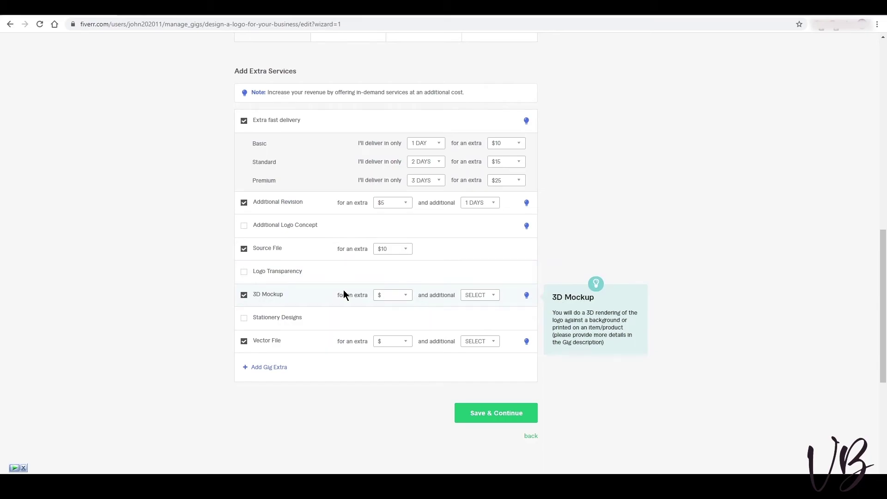
Step: Remove the 3D Mockup and Vector File extras
{"action": "left_click", "coordinate": [244, 295]}
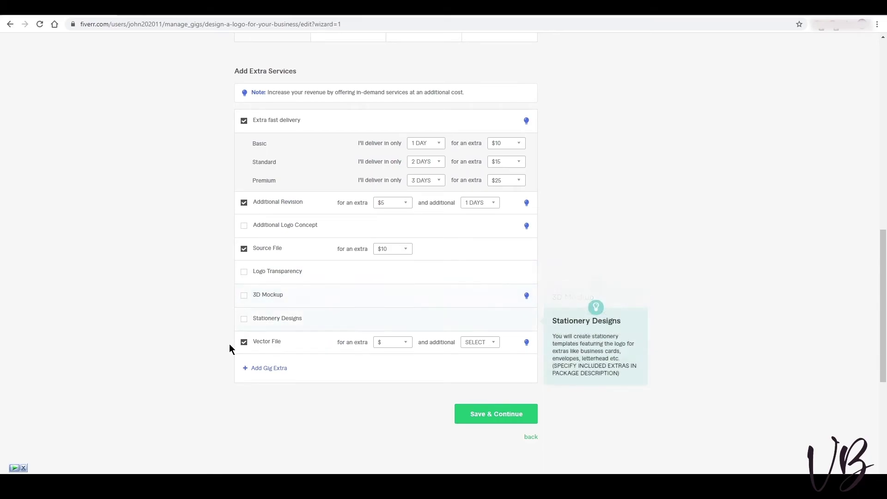
{"action": "left_click", "coordinate": [244, 342]}
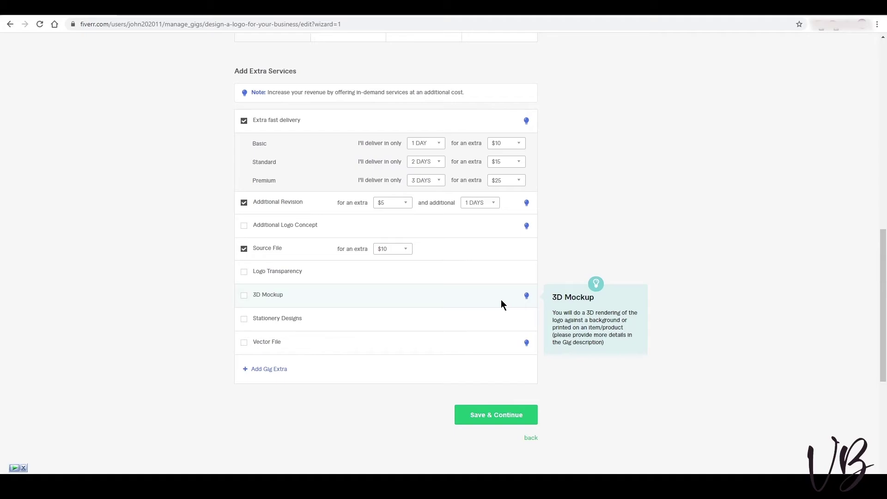
{"action": "scroll", "coordinate": [419, 291], "scroll_direction": "up", "scroll_amount": 9}
{"action": "scroll", "coordinate": [419, 291], "scroll_direction": "up", "scroll_amount": 3}
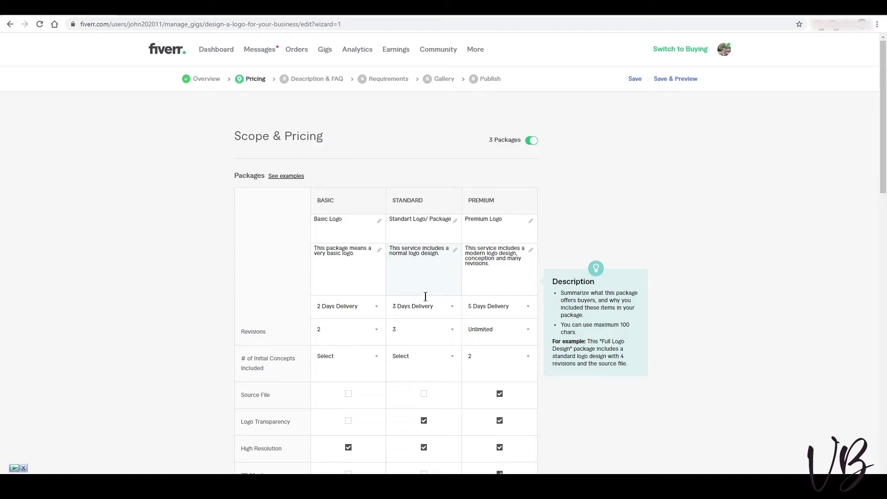
{"action": "scroll", "coordinate": [455, 341], "scroll_direction": "down", "scroll_amount": 13}
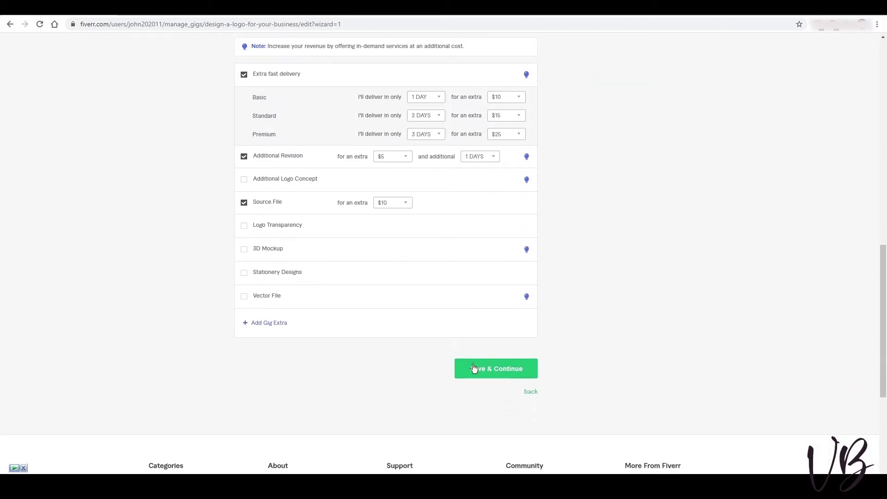
Step: Save the pricing and describe the gig as designing premium logos that reflect your brand message
{"action": "left_click", "coordinate": [471, 368]}
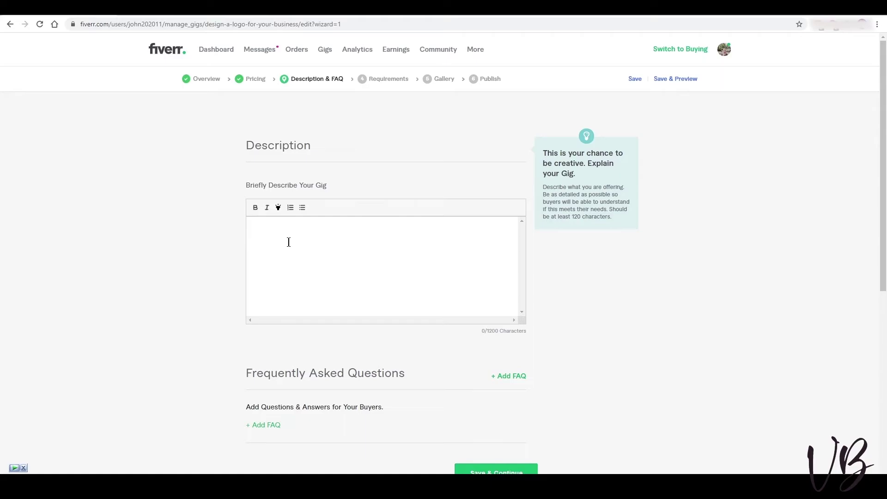
{"action": "type", "text": "I will design and concept premium logos"}
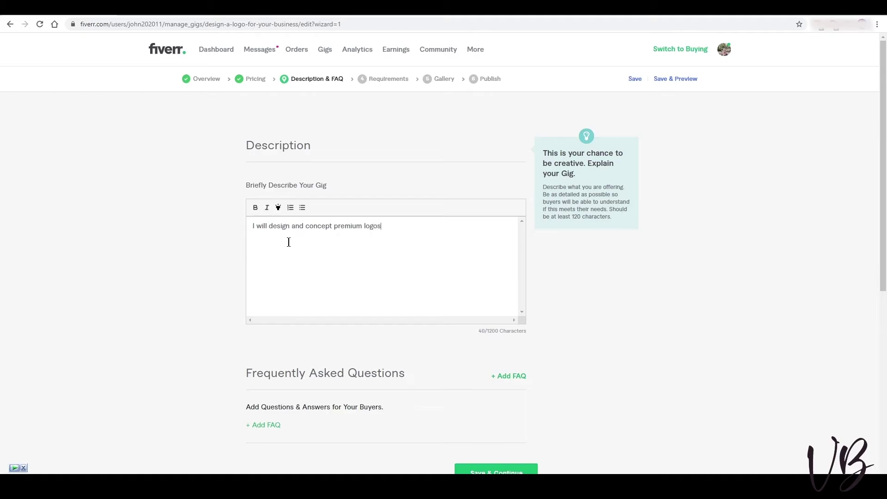
{"action": "type", "text": " for your business so that you can refle"}
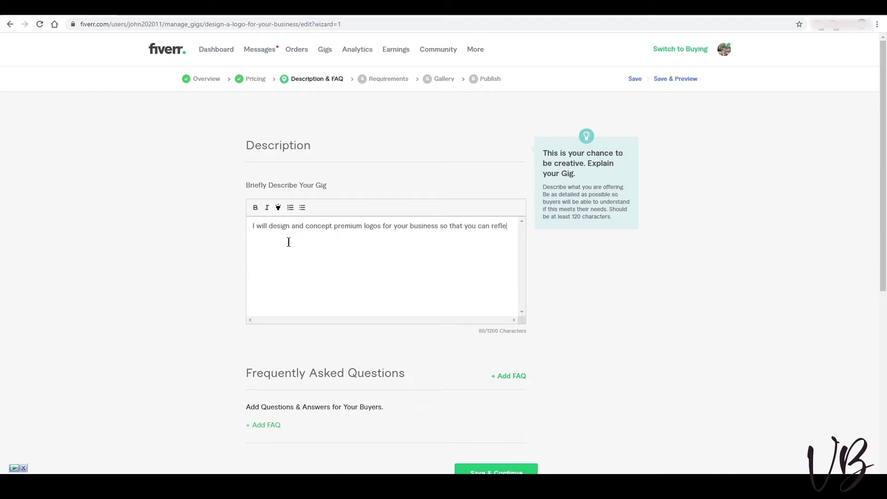
{"action": "type", "text": "ct your brand mes"}
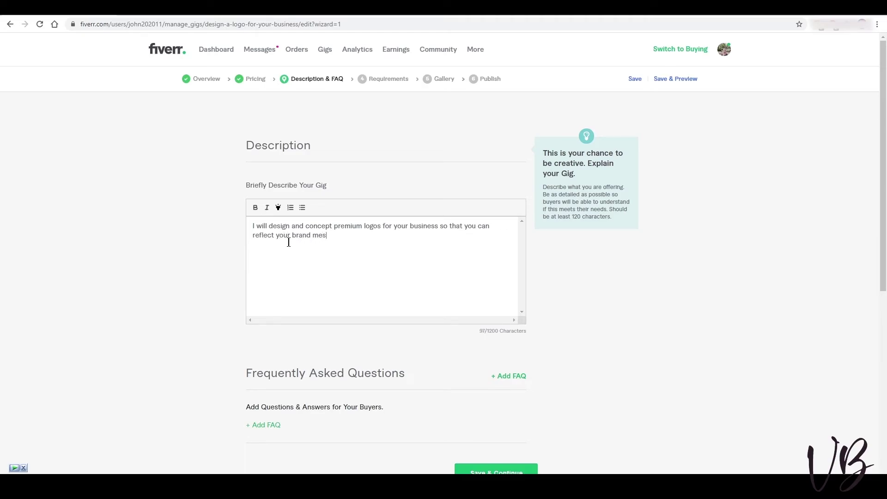
{"action": "type", "text": "sage clearly."}
{"action": "scroll", "coordinate": [426, 276], "scroll_direction": "down", "scroll_amount": 4}
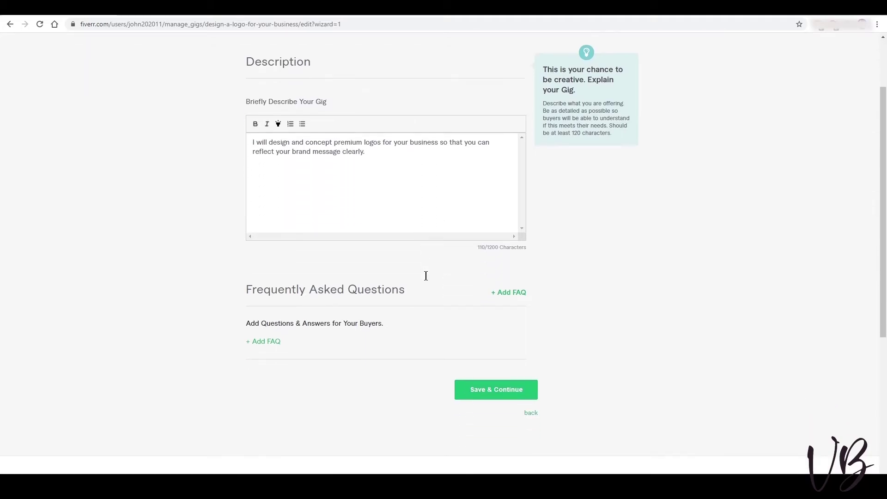
{"action": "scroll", "coordinate": [419, 275], "scroll_direction": "up", "scroll_amount": 4}
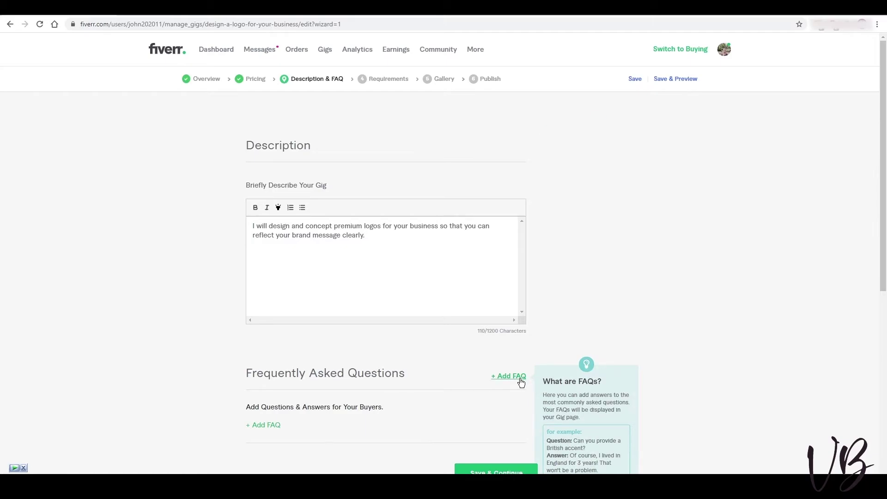
Step: Add the FAQ 'How will it take for the design to be prepared?' with a quality-versus-time answer
{"action": "left_click", "coordinate": [515, 376]}
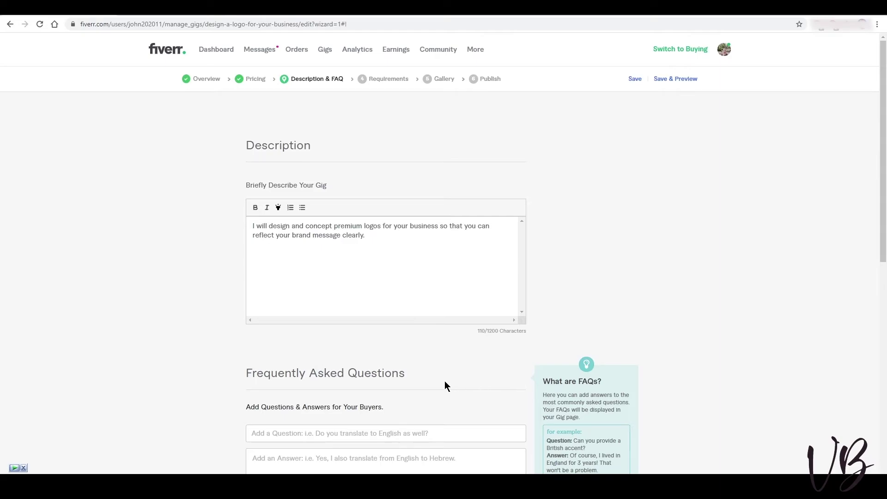
{"action": "scroll", "coordinate": [445, 382], "scroll_direction": "down", "scroll_amount": 4}
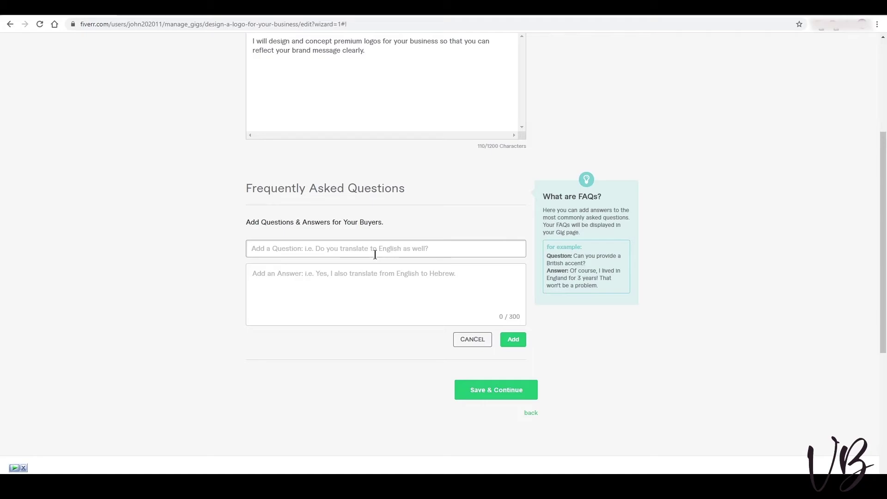
{"action": "type", "text": "How will it tas"}
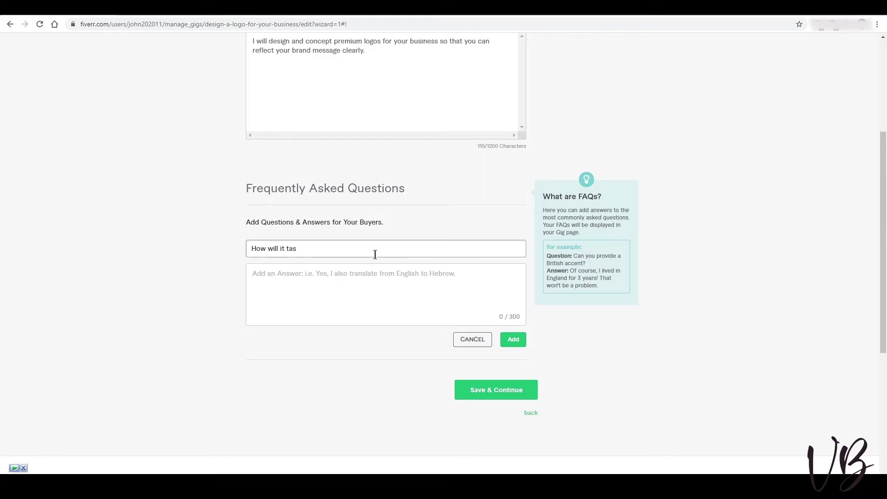
{"action": "key", "text": "BackSpace"}
{"action": "type", "text": "ke for the design to be prepared?"}
{"action": "left_click", "coordinate": [348, 284]}
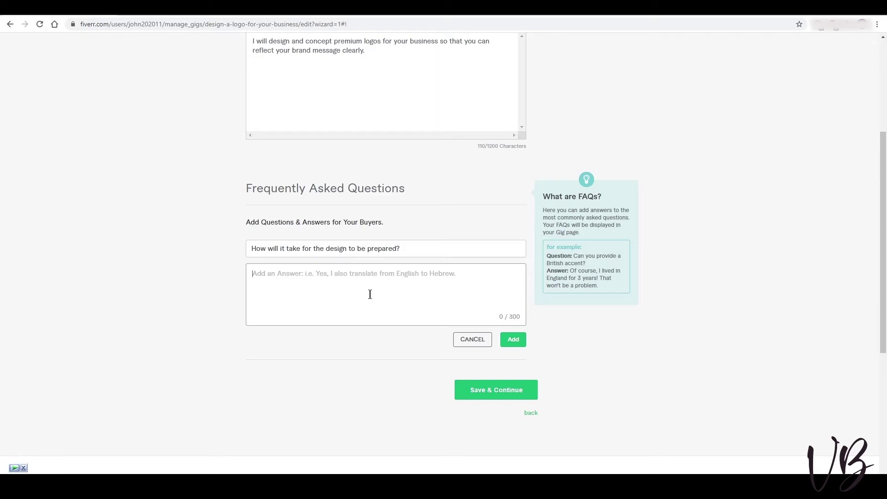
{"action": "type", "text": "I"}
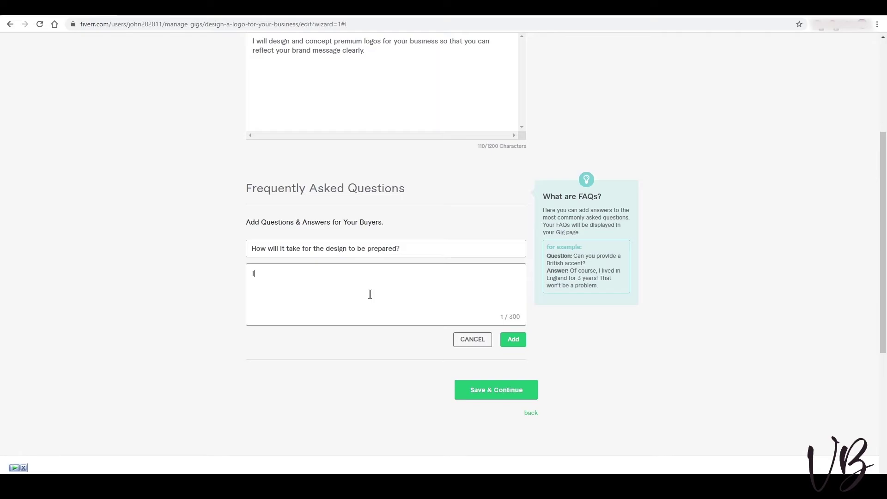
{"action": "type", "text": "t always depends on how high qua"}
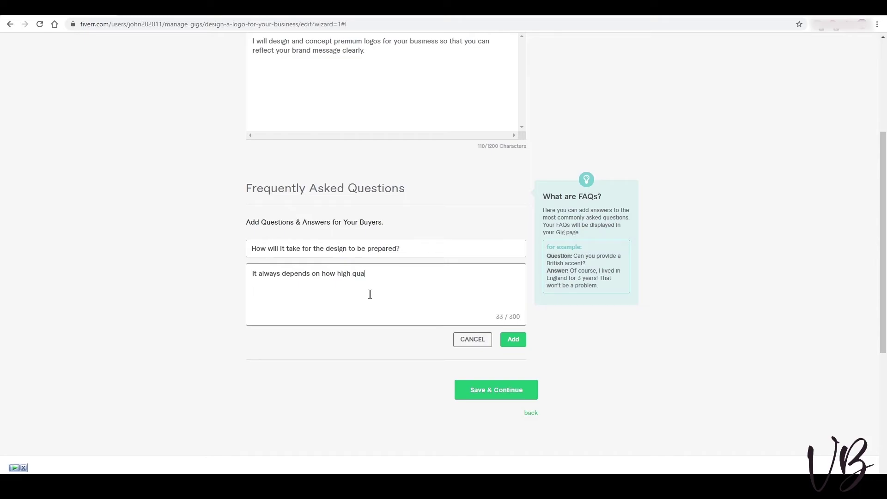
{"action": "type", "text": "lity you want tyour logo to be. Less time, means a basic logo, and mor"}
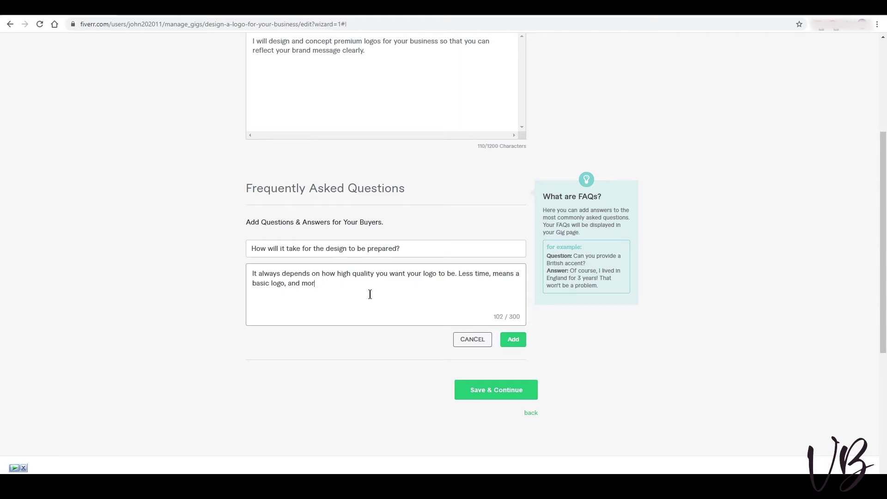
{"action": "type", "text": "e time means a great and well-thoug"}
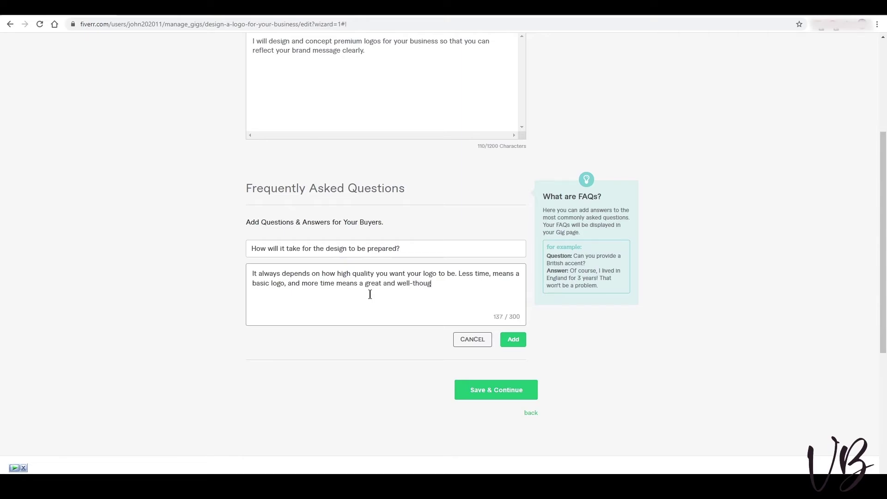
{"action": "type", "text": "ht concept."}
{"action": "left_click", "coordinate": [523, 342]}
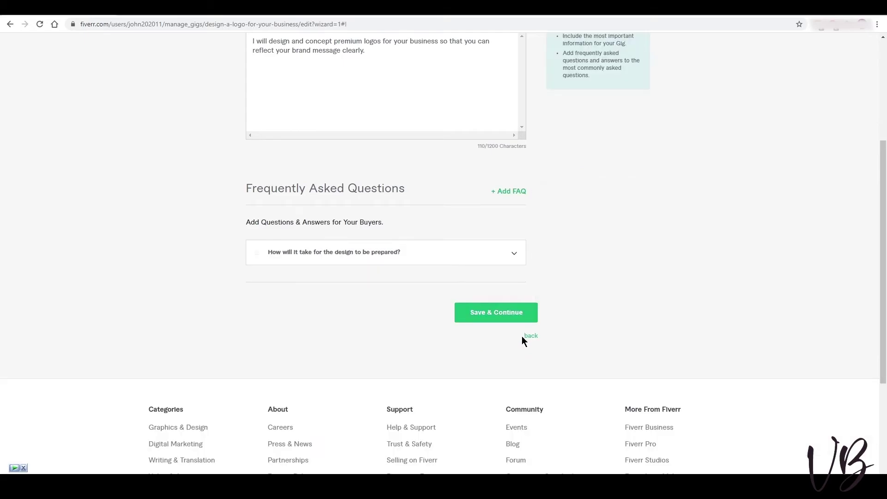
Step: Append 'all over your online platforms.' to the too-short description and continue to Requirements
{"action": "left_click", "coordinate": [507, 306]}
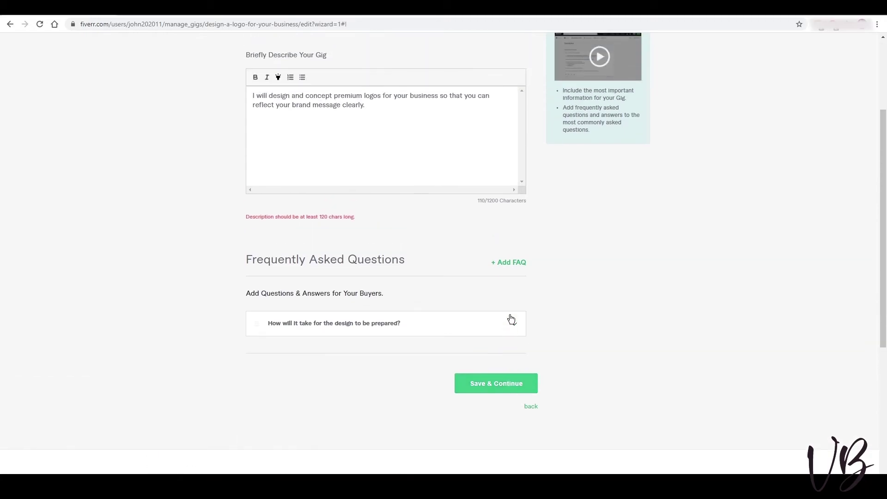
{"action": "scroll", "coordinate": [504, 337], "scroll_direction": "down", "scroll_amount": 2}
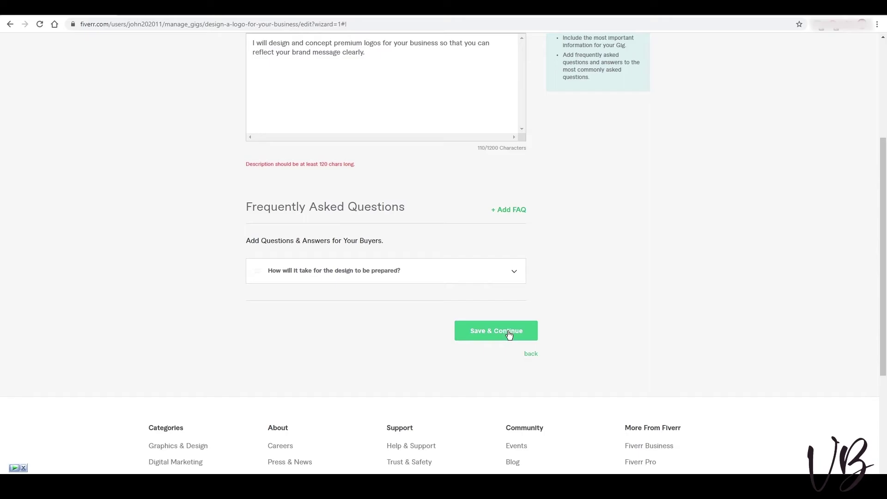
{"action": "scroll", "coordinate": [472, 317], "scroll_direction": "up", "scroll_amount": 4}
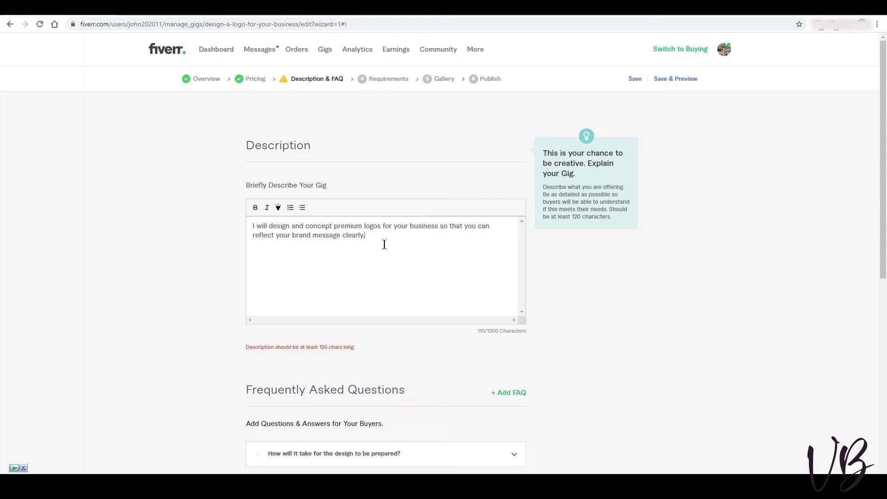
{"action": "type", "text": "all over your onl"}
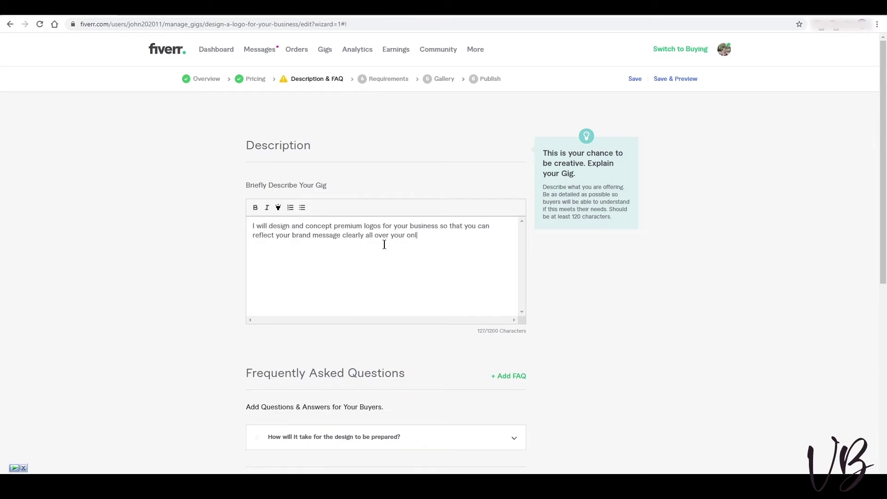
{"action": "type", "text": "ine platforms."}
{"action": "scroll", "coordinate": [489, 336], "scroll_direction": "down", "scroll_amount": 4}
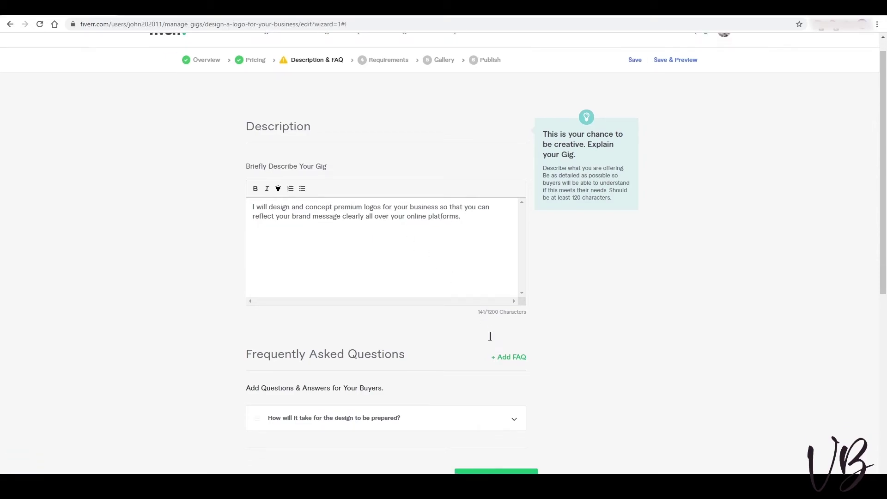
{"action": "left_click", "coordinate": [501, 318]}
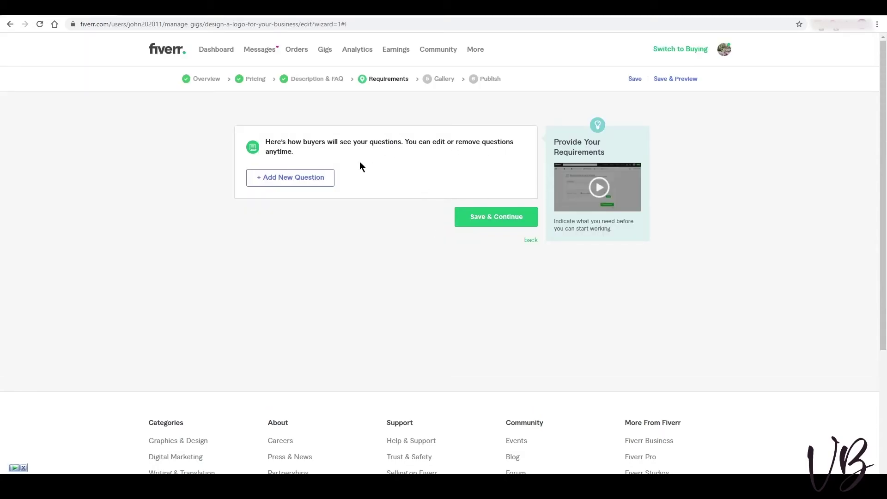
Step: Add the Free text buyer question 'Do you have any color preference?' and continue to Gallery
{"action": "left_click", "coordinate": [306, 186]}
{"action": "left_click", "coordinate": [308, 203]}
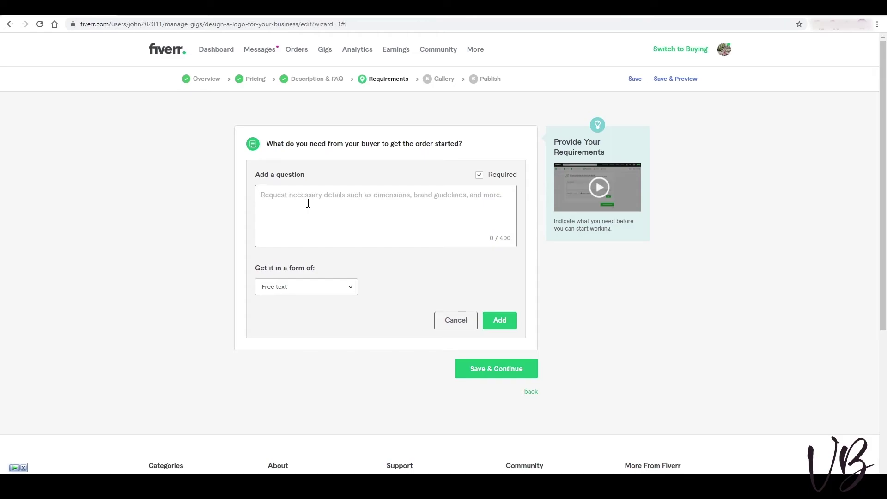
{"action": "type", "text": "Do yo"}
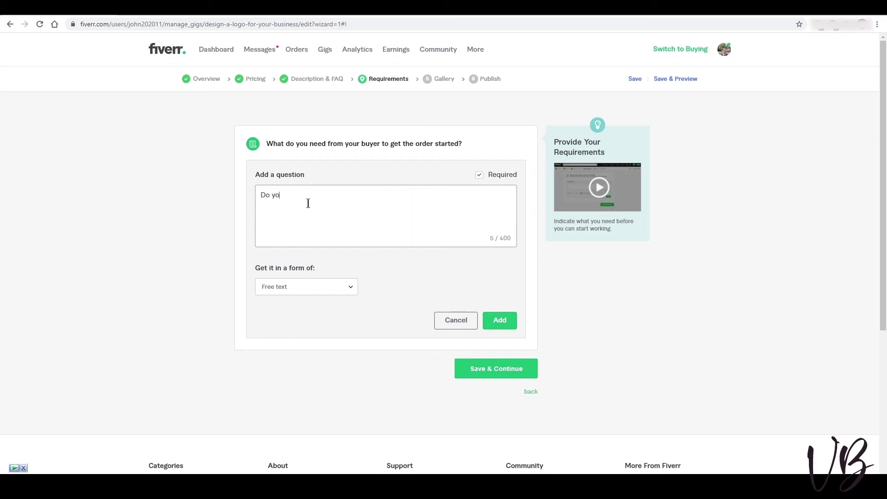
{"action": "type", "text": "u have any color preference?"}
{"action": "left_click", "coordinate": [348, 298]}
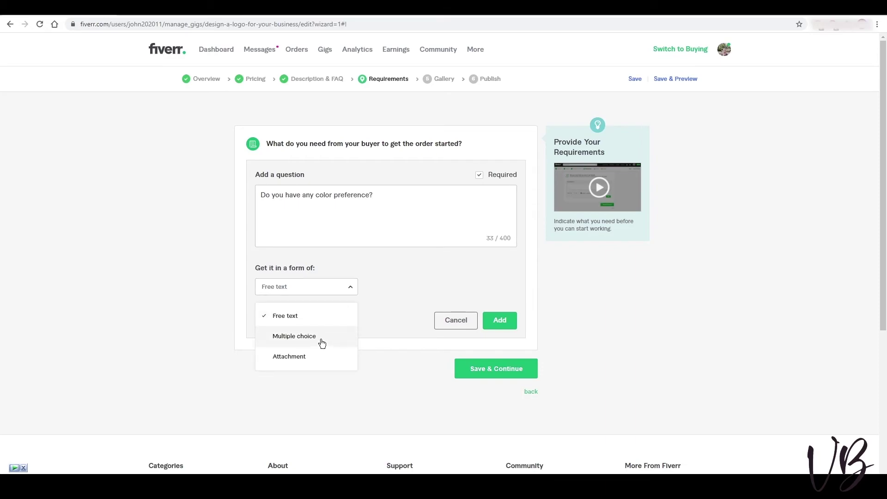
{"action": "left_click", "coordinate": [292, 318]}
{"action": "left_click", "coordinate": [339, 290]}
{"action": "left_click", "coordinate": [355, 294]}
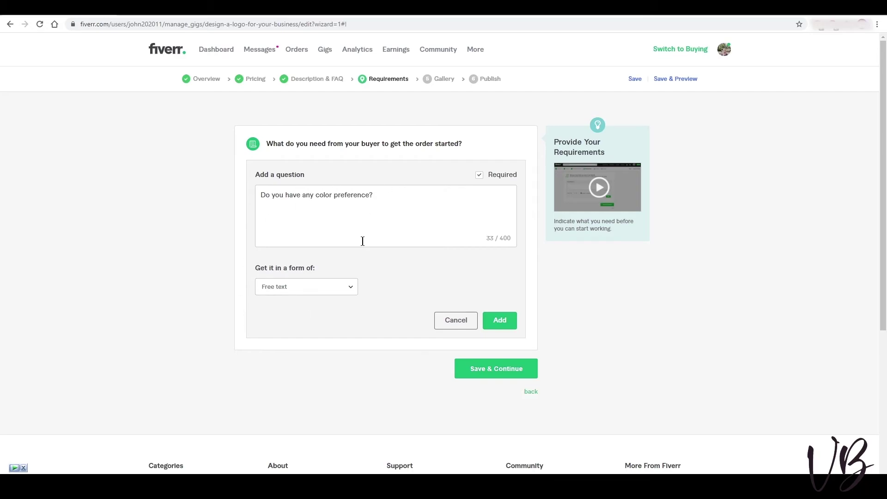
{"action": "left_click_drag", "start_coordinate": [394, 202], "coordinate": [238, 208]}
{"action": "left_click", "coordinate": [331, 208]}
{"action": "left_click", "coordinate": [391, 204]}
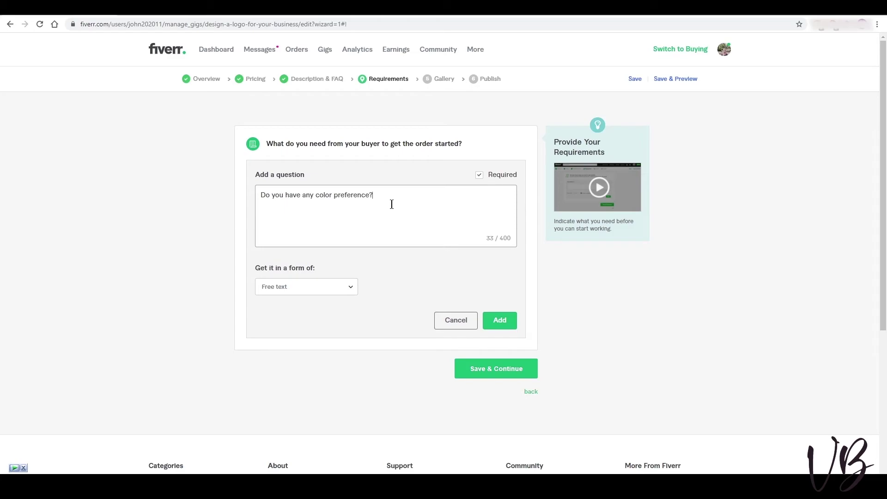
{"action": "left_click", "coordinate": [504, 326]}
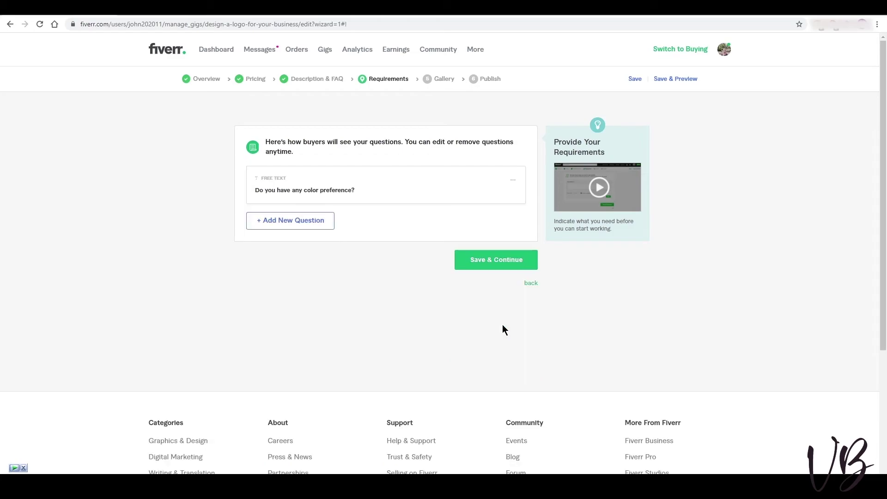
{"action": "left_click", "coordinate": [491, 261]}
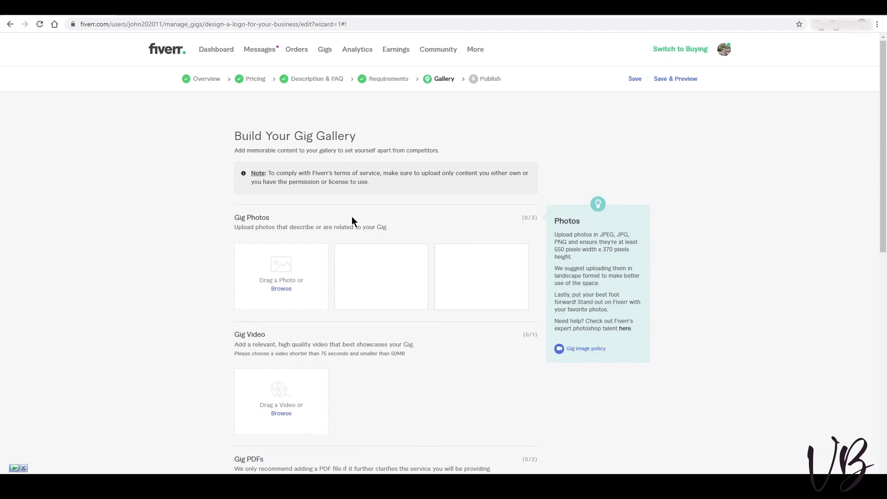
Step: Upload logo.png as the primary gig photo, accept the originality declaration, and continue
{"action": "left_click", "coordinate": [286, 292]}
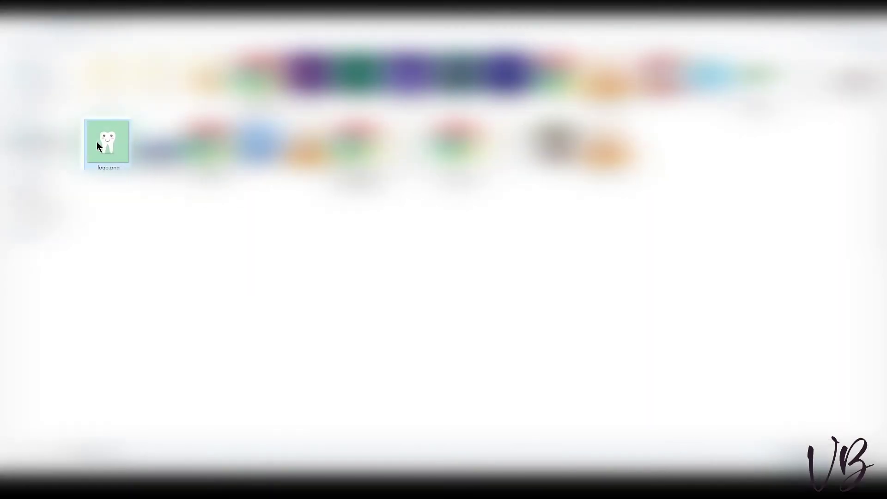
{"action": "double_click", "coordinate": [108, 143]}
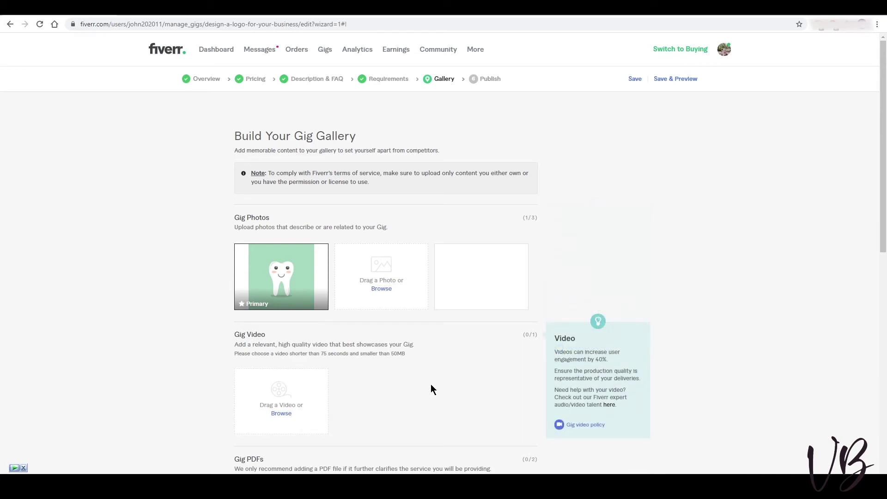
{"action": "scroll", "coordinate": [431, 384], "scroll_direction": "down", "scroll_amount": 2}
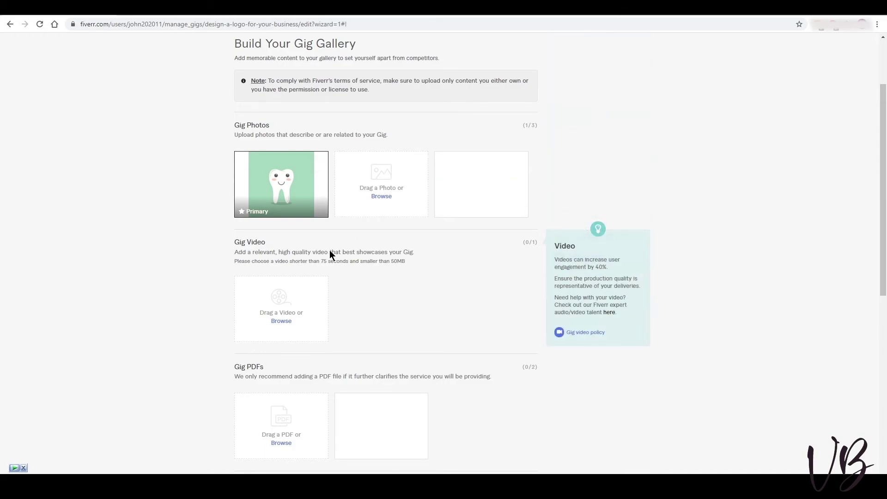
{"action": "scroll", "coordinate": [349, 280], "scroll_direction": "down", "scroll_amount": 7}
{"action": "left_click", "coordinate": [238, 165]}
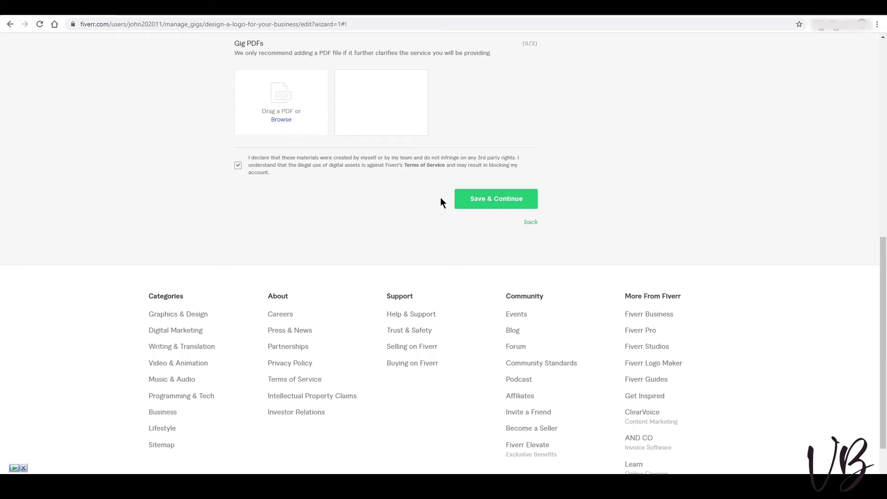
{"action": "left_click", "coordinate": [507, 202]}
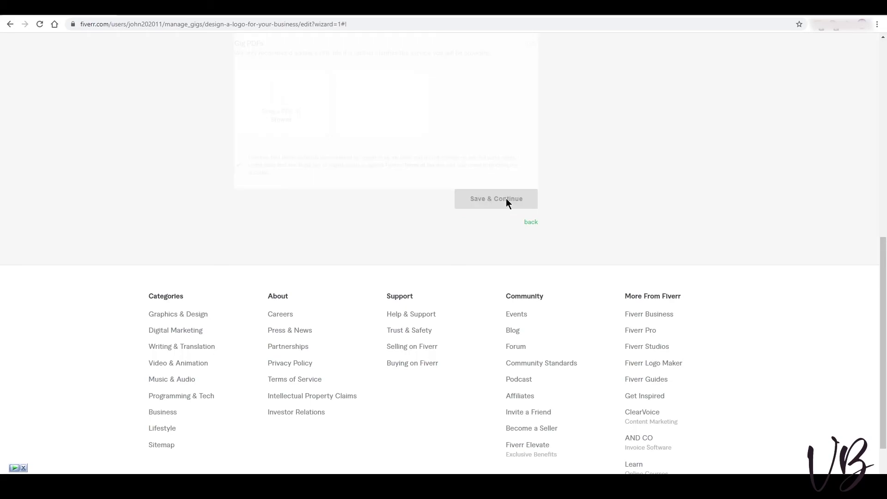
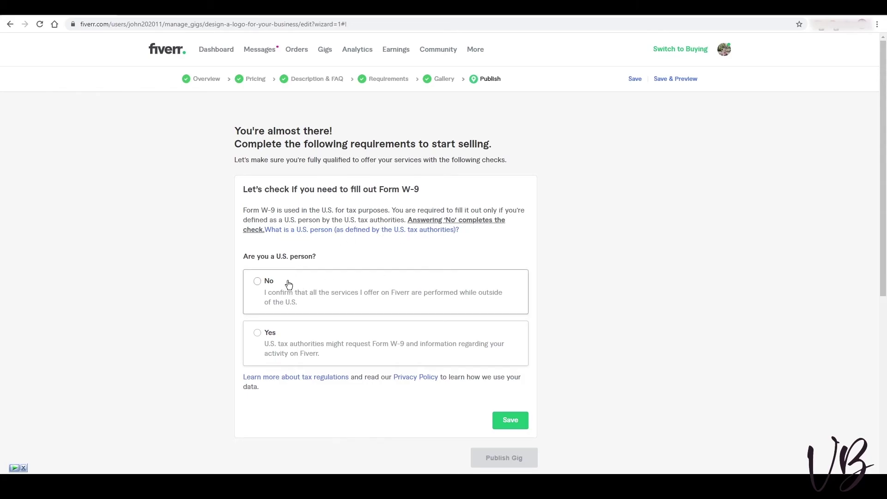
Step: Answer 'No' to the U.S. person tax question and publish the 'I will design a logo for your business' gig
{"action": "left_click", "coordinate": [257, 282]}
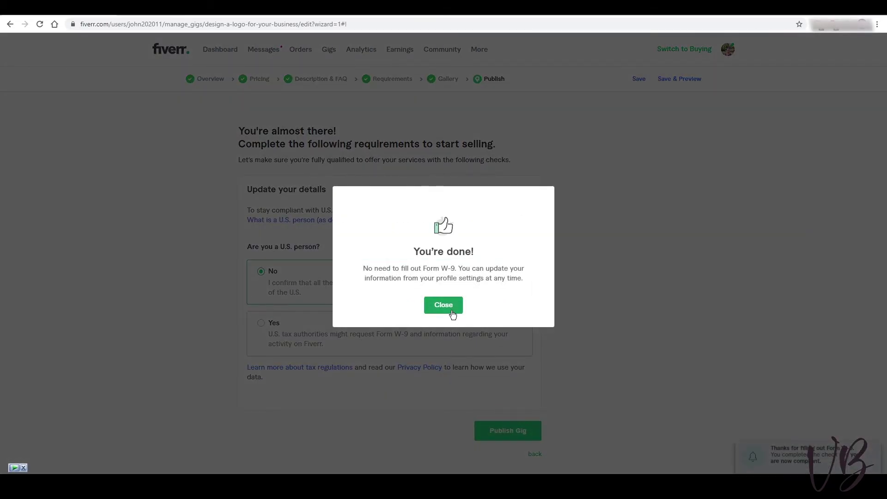
{"action": "left_click", "coordinate": [445, 305]}
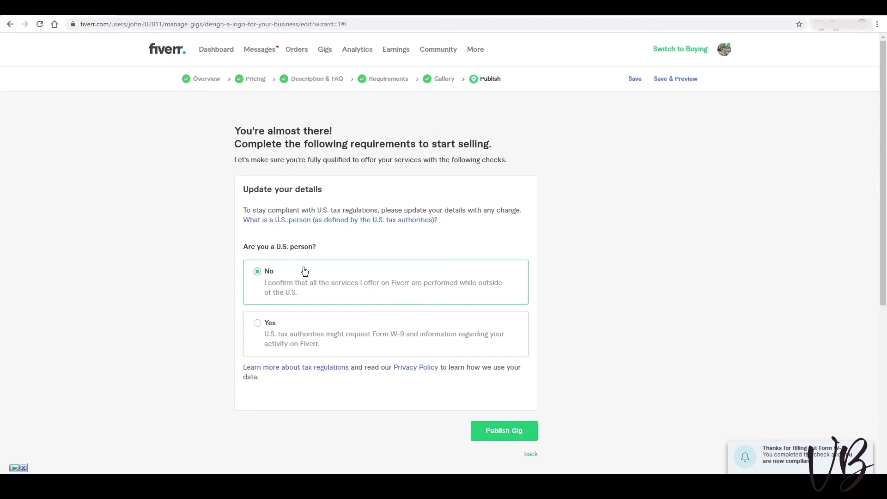
{"action": "left_click", "coordinate": [499, 436]}
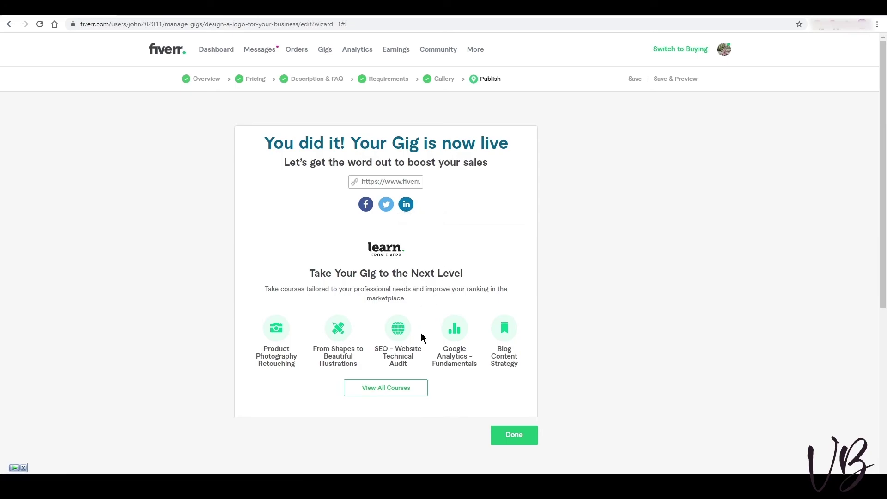
Step: Leave the gig-live confirmation and go to the seller profile showing the $15 logo gig
{"action": "left_click", "coordinate": [514, 434]}
{"action": "left_click", "coordinate": [526, 445]}
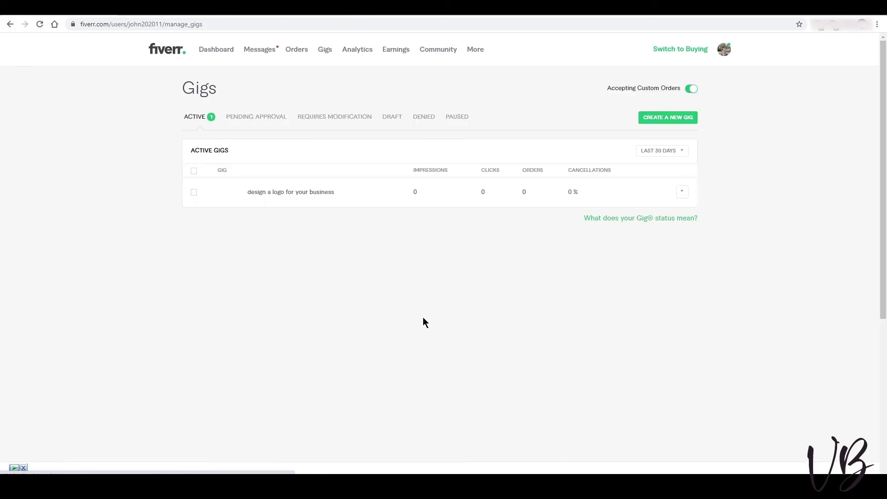
{"action": "left_click", "coordinate": [725, 53]}
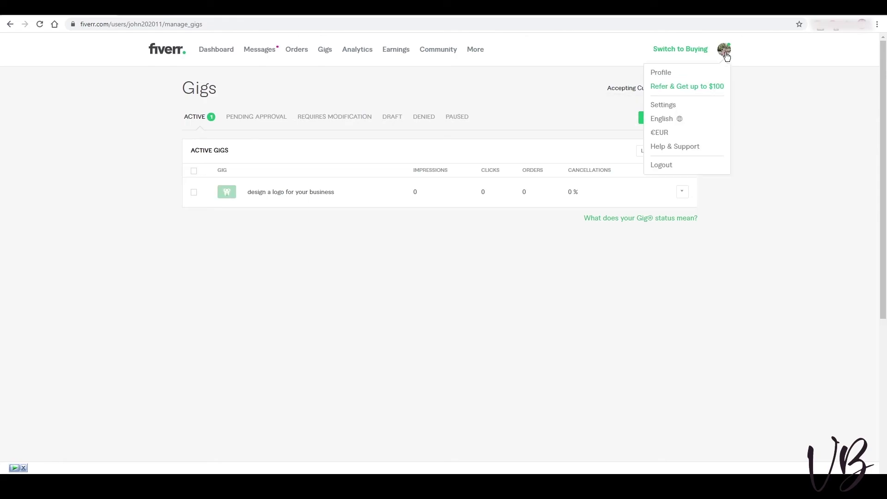
{"action": "left_click", "coordinate": [670, 71]}
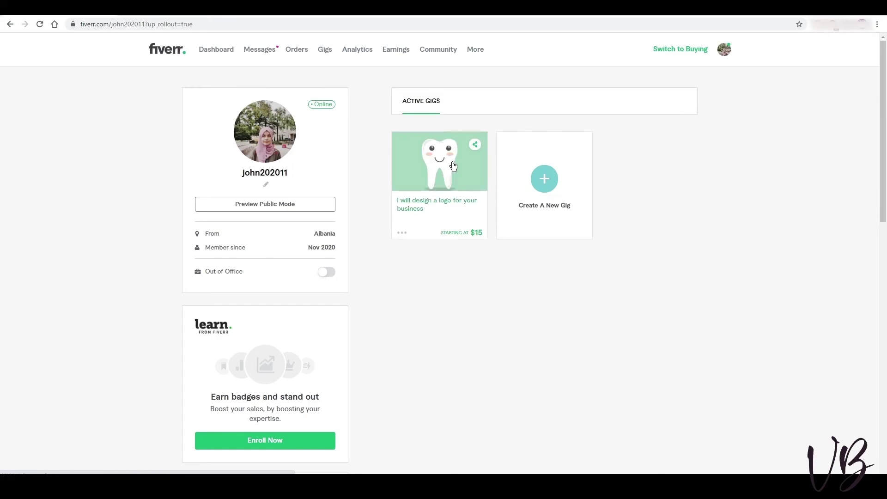
{"action": "left_click", "coordinate": [270, 206]}
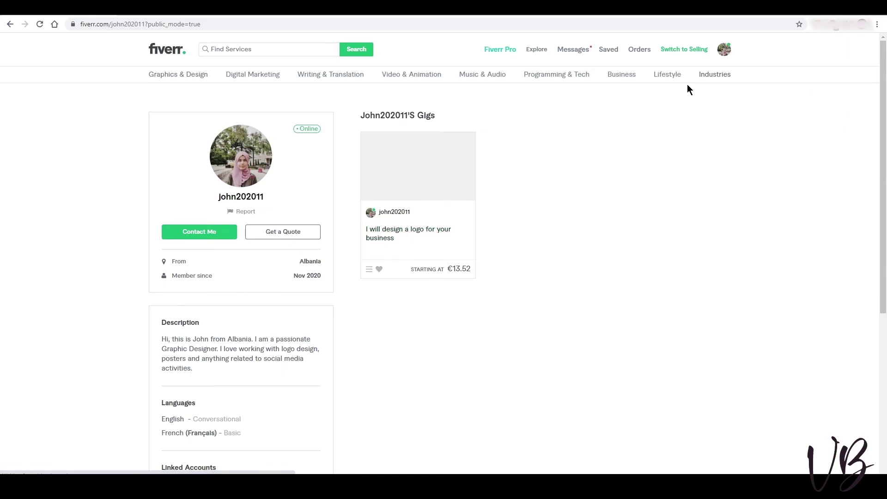
{"action": "scroll", "coordinate": [448, 273], "scroll_direction": "down", "scroll_amount": 1}
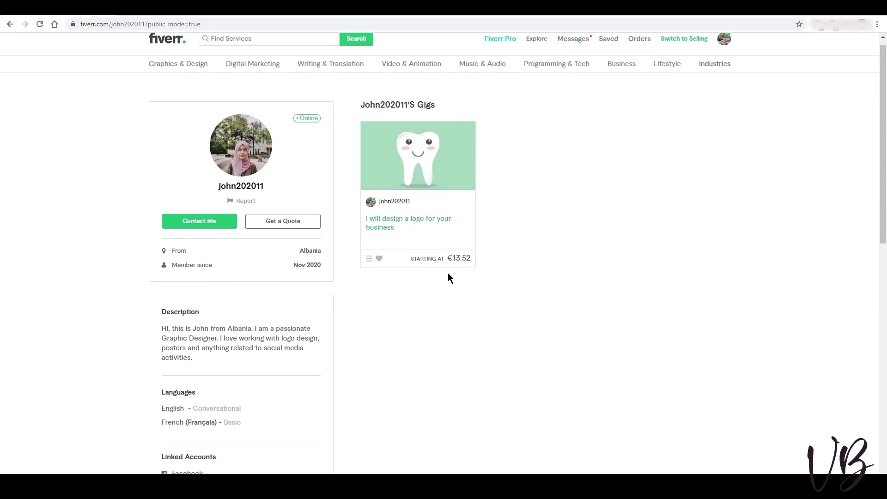
{"action": "scroll", "coordinate": [447, 272], "scroll_direction": "down", "scroll_amount": 1}
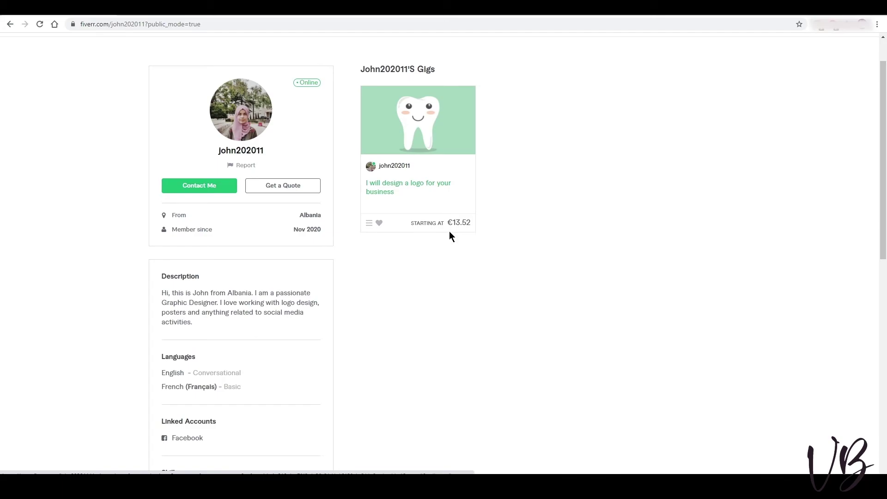
{"action": "scroll", "coordinate": [441, 273], "scroll_direction": "up", "scroll_amount": 1}
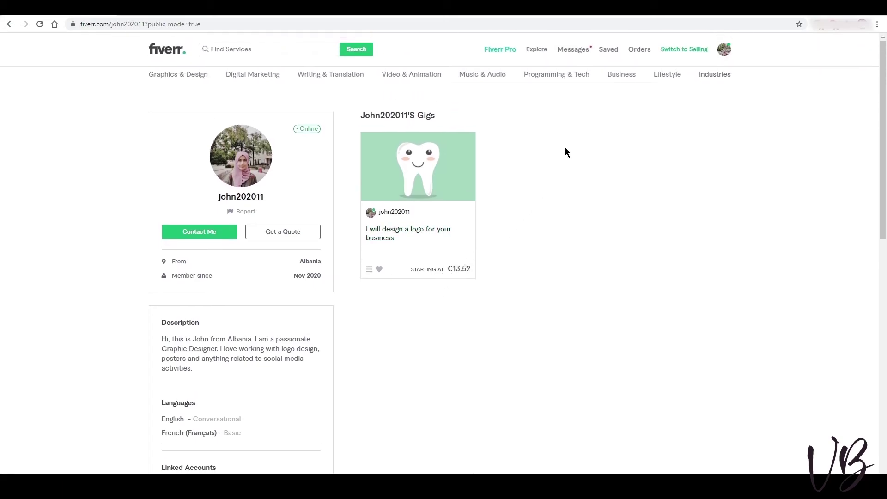
{"action": "left_click", "coordinate": [588, 56]}
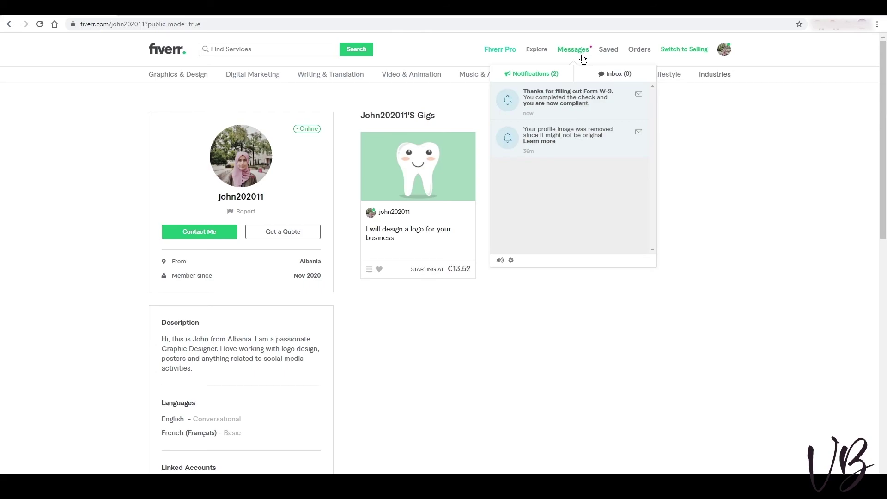
{"action": "left_click", "coordinate": [608, 78]}
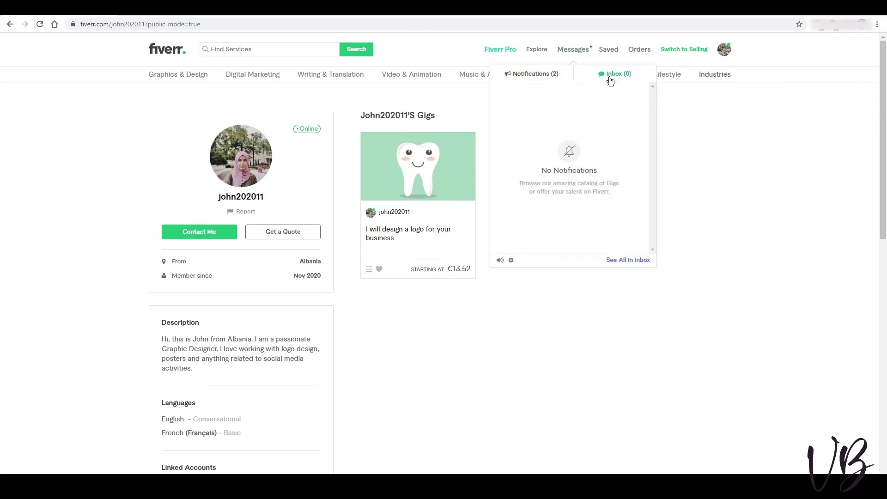
{"action": "left_click", "coordinate": [697, 143]}
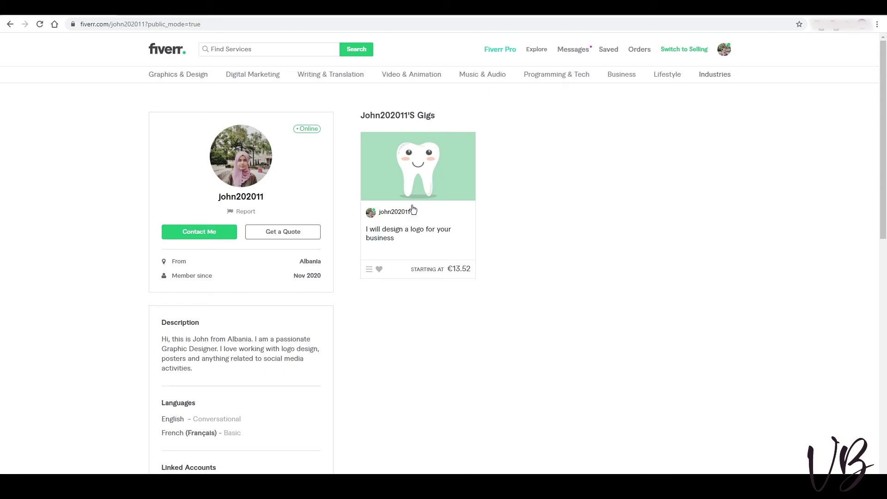
{"action": "left_click", "coordinate": [732, 55]}
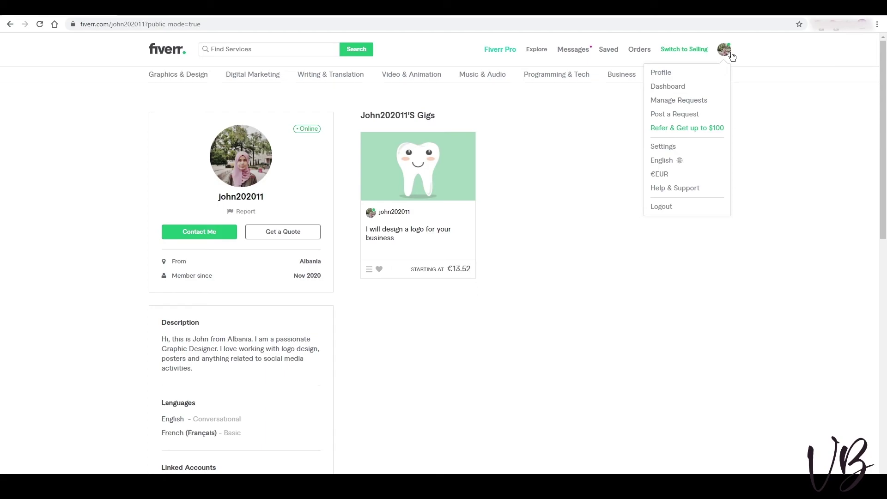
{"action": "left_click", "coordinate": [674, 79]}
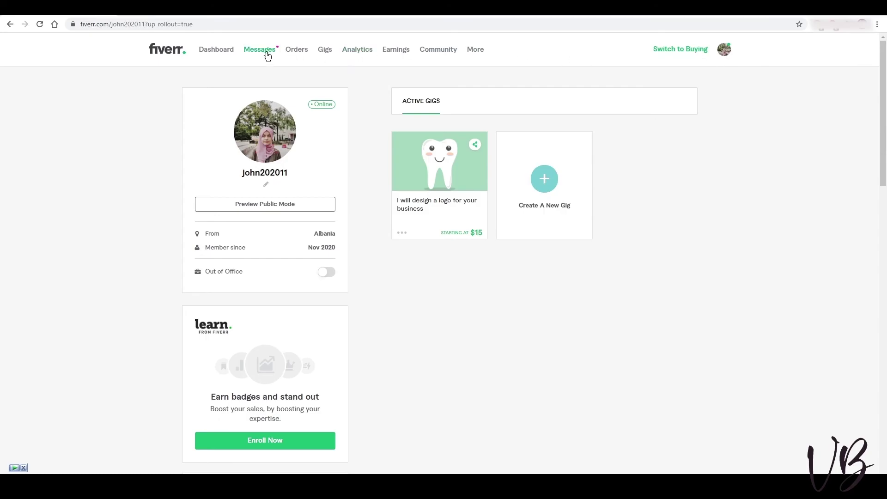
Step: Switch to buying mode to show the buyer home page with Logo Design best sellers
{"action": "scroll", "coordinate": [592, 345], "scroll_direction": "down", "scroll_amount": 18}
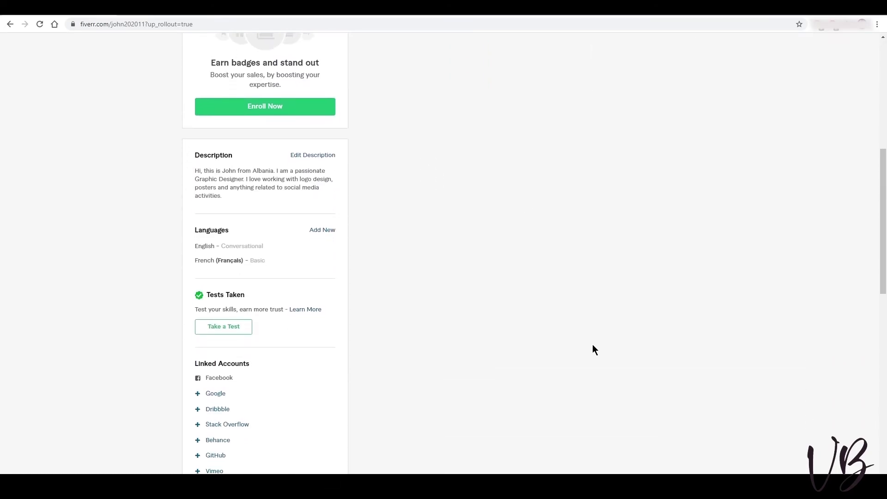
{"action": "scroll", "coordinate": [594, 345], "scroll_direction": "up", "scroll_amount": 18}
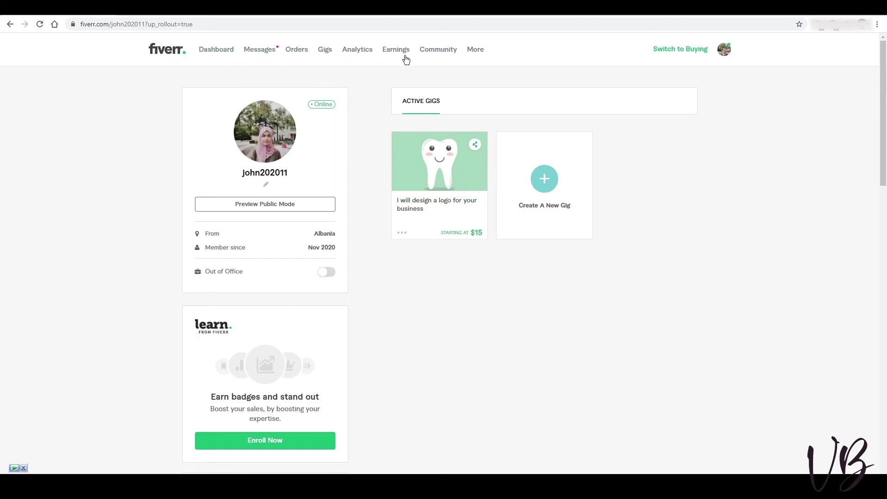
{"action": "left_click", "coordinate": [727, 57]}
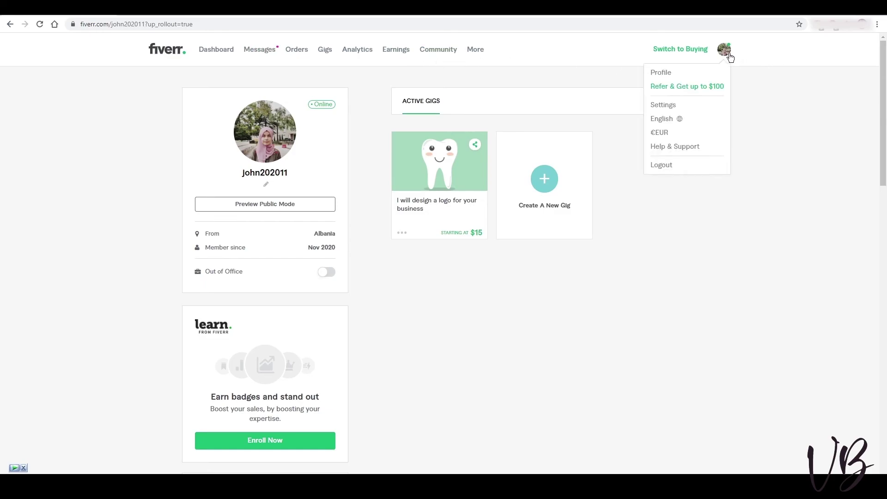
{"action": "left_click", "coordinate": [774, 117]}
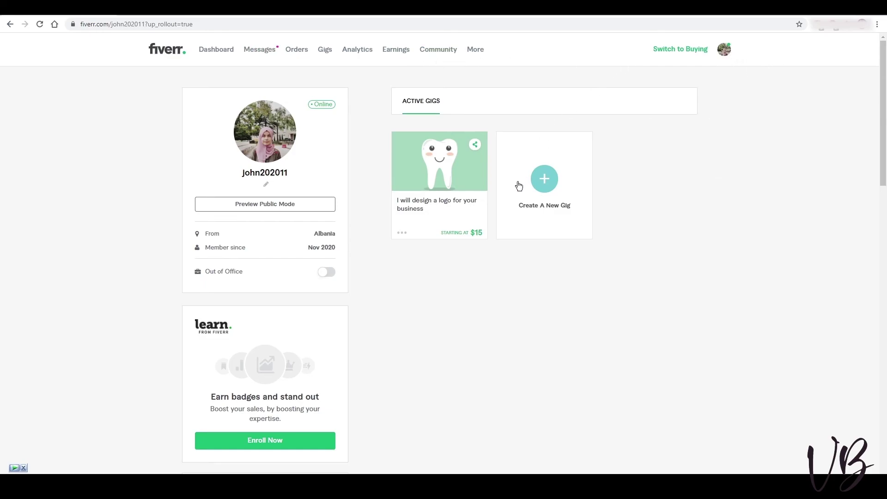
{"action": "left_click", "coordinate": [680, 49]}
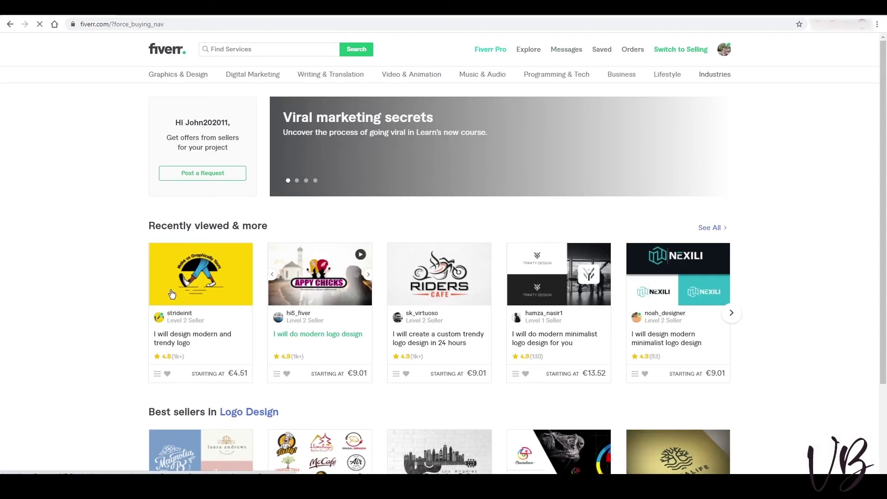
Step: View the 'I will do modern logo design' gig, then switch back to selling mode
{"action": "scroll", "coordinate": [500, 303], "scroll_direction": "down", "scroll_amount": 3}
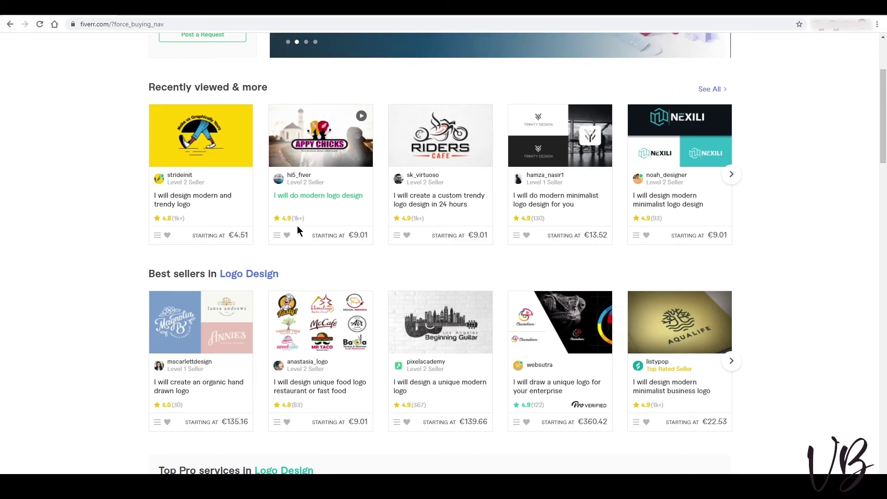
{"action": "left_click", "coordinate": [328, 198]}
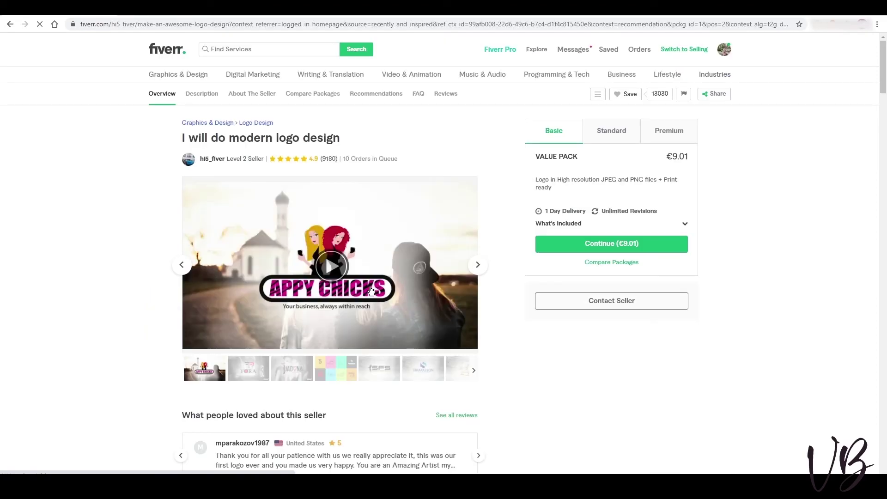
{"action": "scroll", "coordinate": [369, 290], "scroll_direction": "down", "scroll_amount": 7}
{"action": "left_click", "coordinate": [733, 57]}
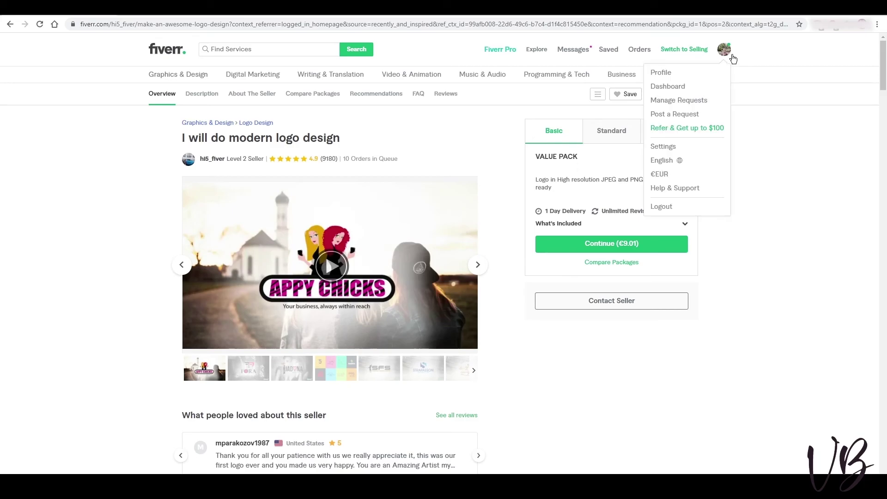
{"action": "left_click", "coordinate": [698, 54]}
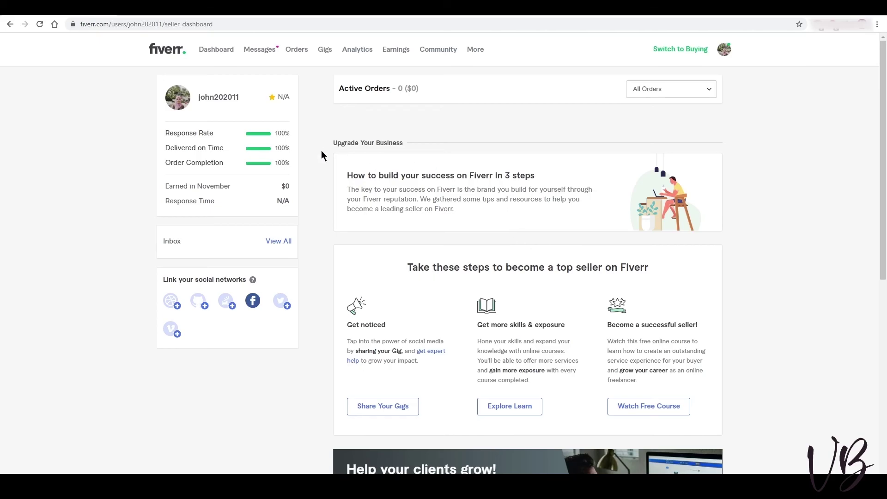
Step: Check the $0 Earnings page, try the Bank Transfer option and dismiss the verification prompt
{"action": "left_click", "coordinate": [291, 194]}
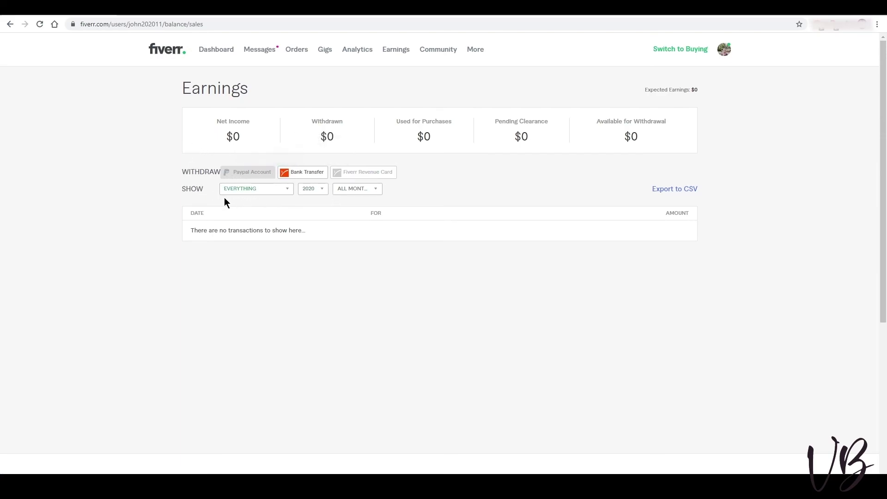
{"action": "left_click", "coordinate": [256, 194]}
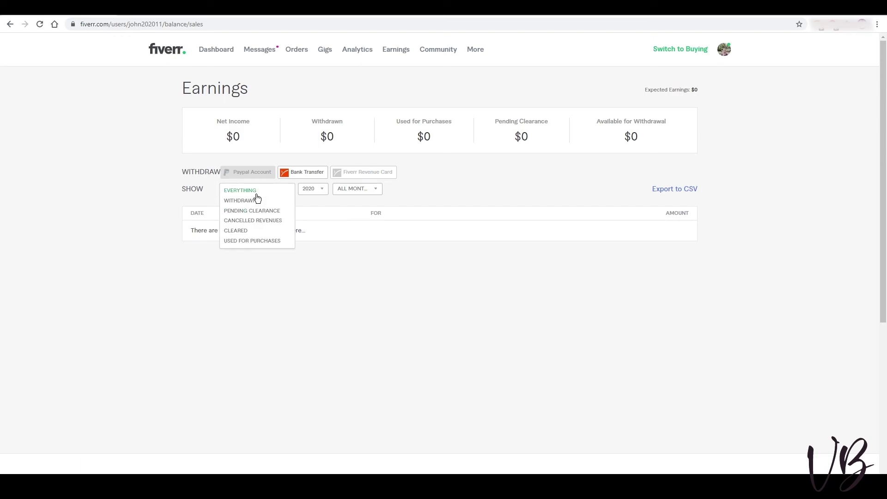
{"action": "left_click", "coordinate": [307, 173]}
{"action": "left_click", "coordinate": [534, 196]}
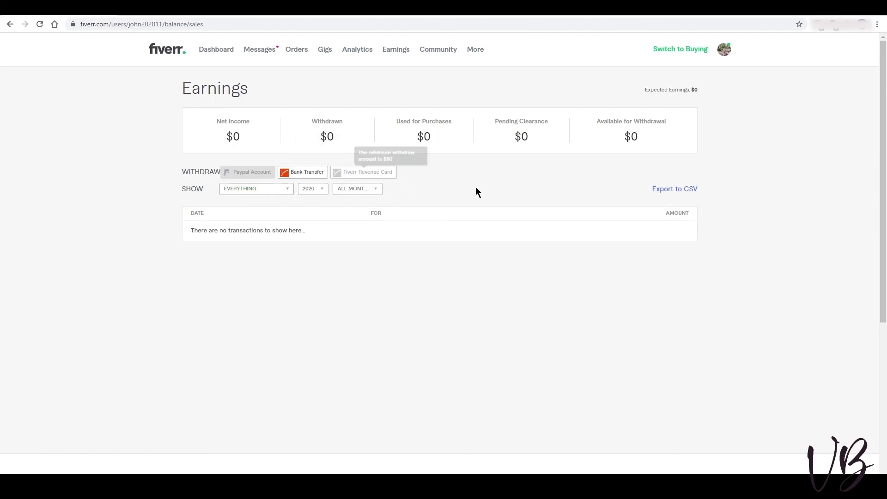
Step: Return to the seller profile through the avatar menu's Profile option
{"action": "left_click", "coordinate": [726, 54]}
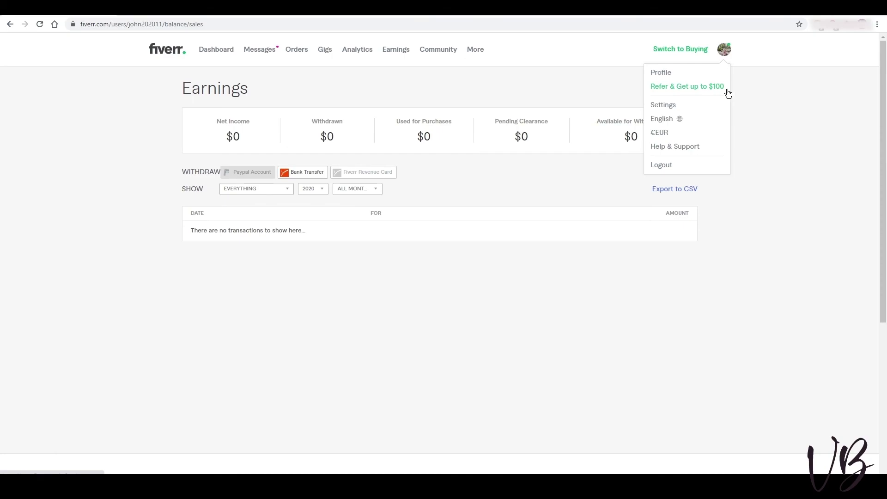
{"action": "left_click", "coordinate": [731, 56]}
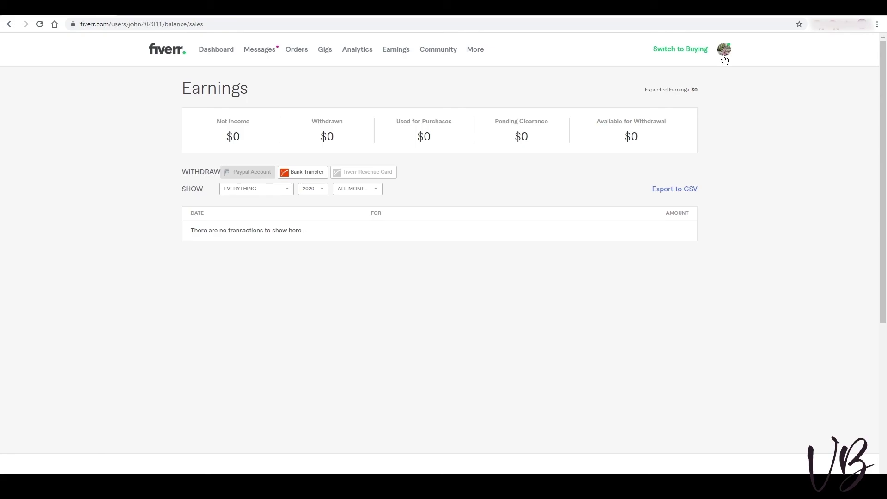
{"action": "left_click", "coordinate": [724, 59]}
{"action": "left_click", "coordinate": [664, 71]}
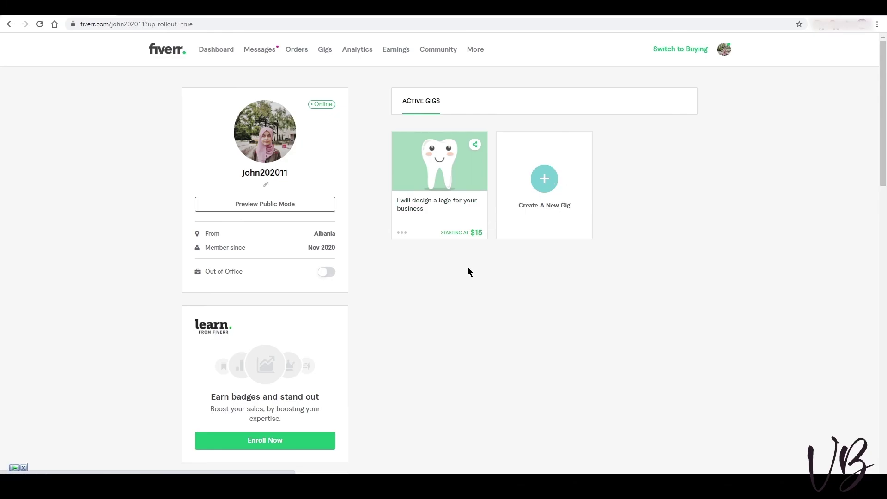
Step: Review the seller profile down to the footer, then go to the seller dashboard
{"action": "scroll", "coordinate": [452, 273], "scroll_direction": "down", "scroll_amount": 10}
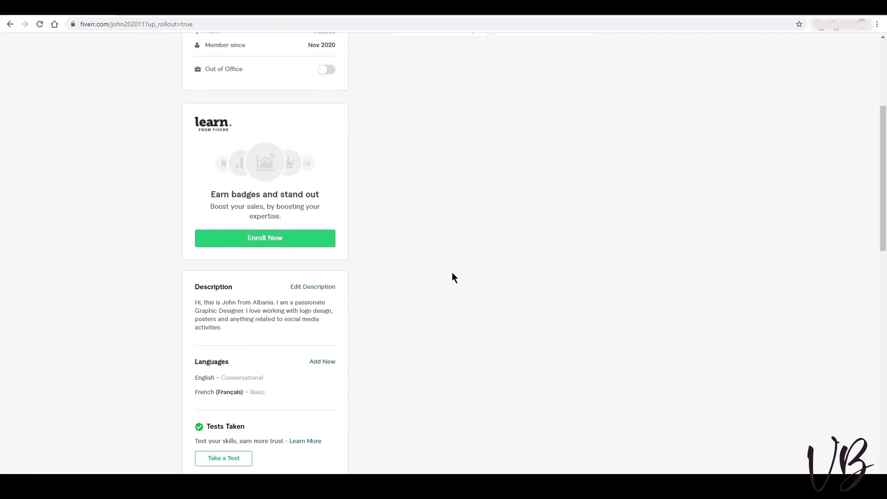
{"action": "scroll", "coordinate": [452, 274], "scroll_direction": "down", "scroll_amount": 8}
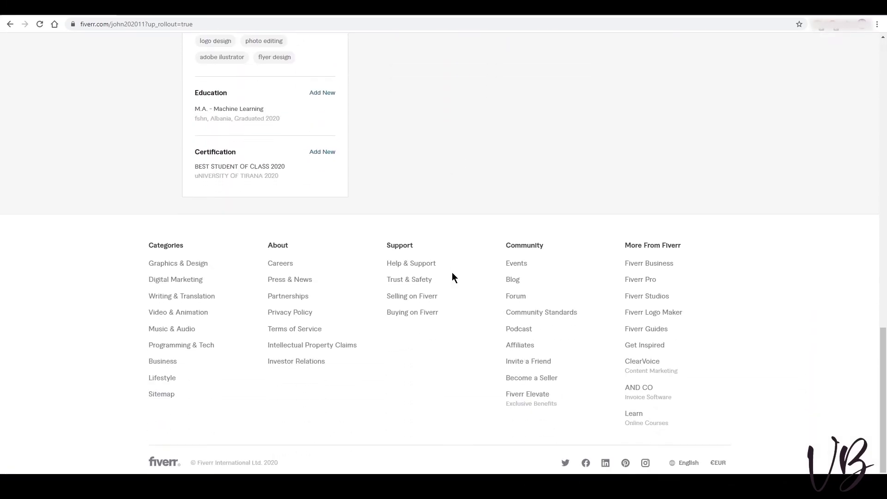
{"action": "scroll", "coordinate": [452, 273], "scroll_direction": "up", "scroll_amount": 9}
{"action": "scroll", "coordinate": [452, 278], "scroll_direction": "up", "scroll_amount": 7}
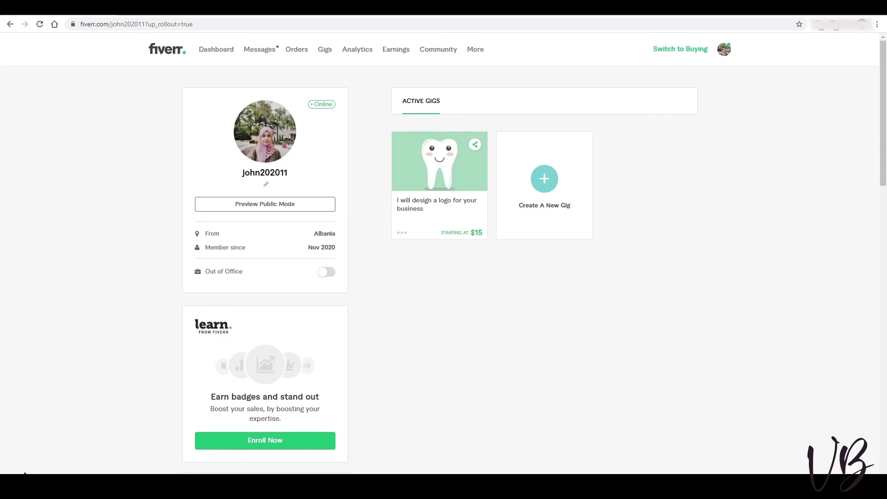
{"action": "left_click", "coordinate": [216, 49]}
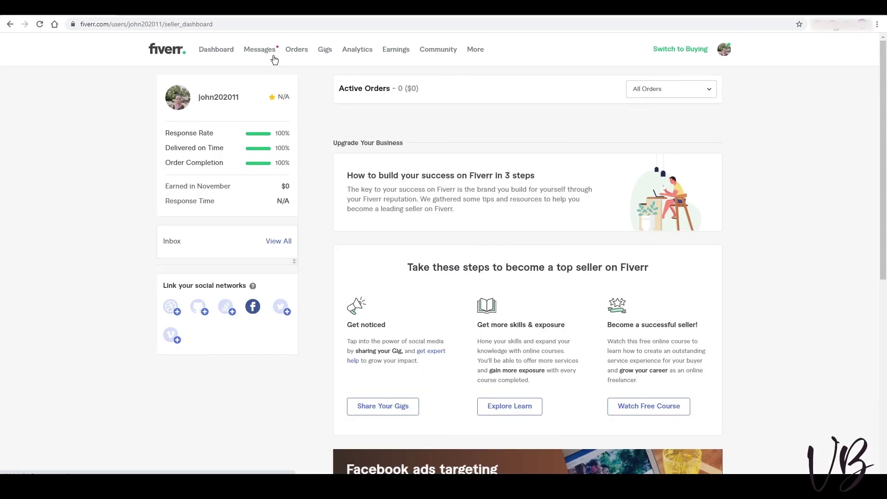